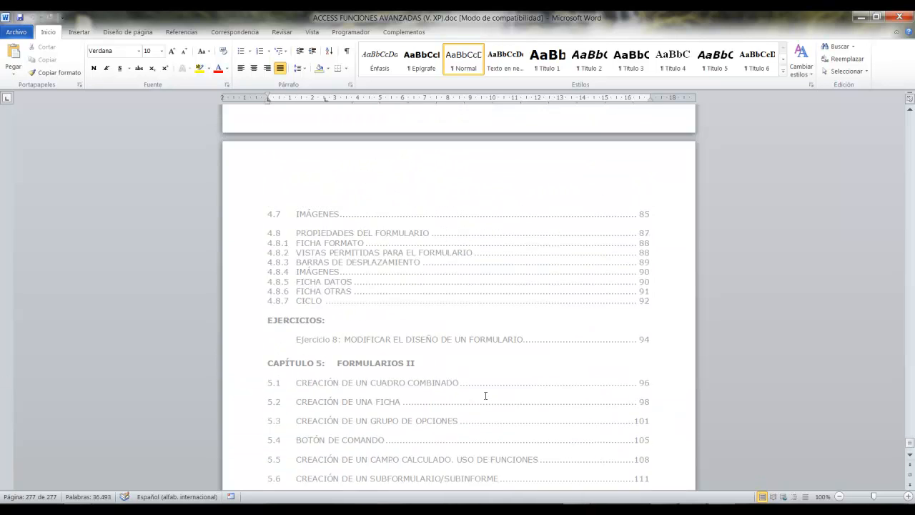
scroll(485, 395, "up", 20)
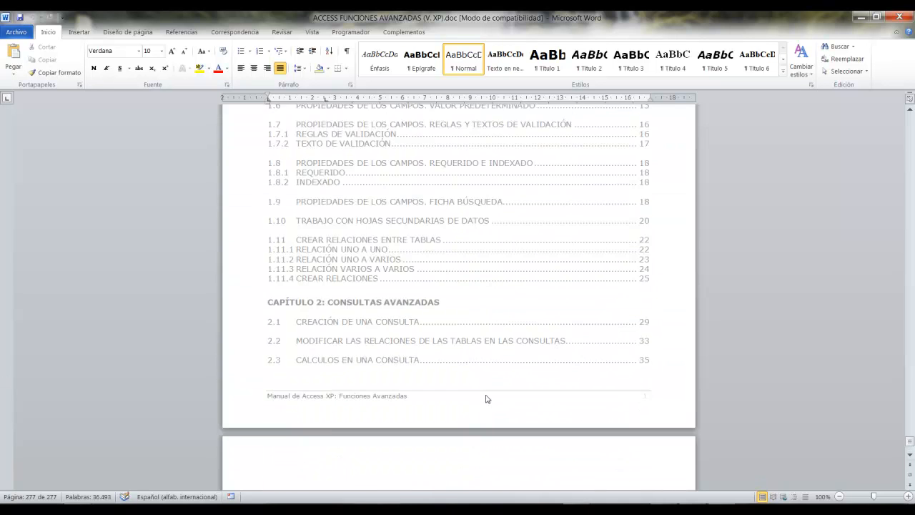
Examine the Chapter 1 (TABLAS) entries and their page numbers in the Access manual's table of contents.
scroll(486, 394, "down", 2)
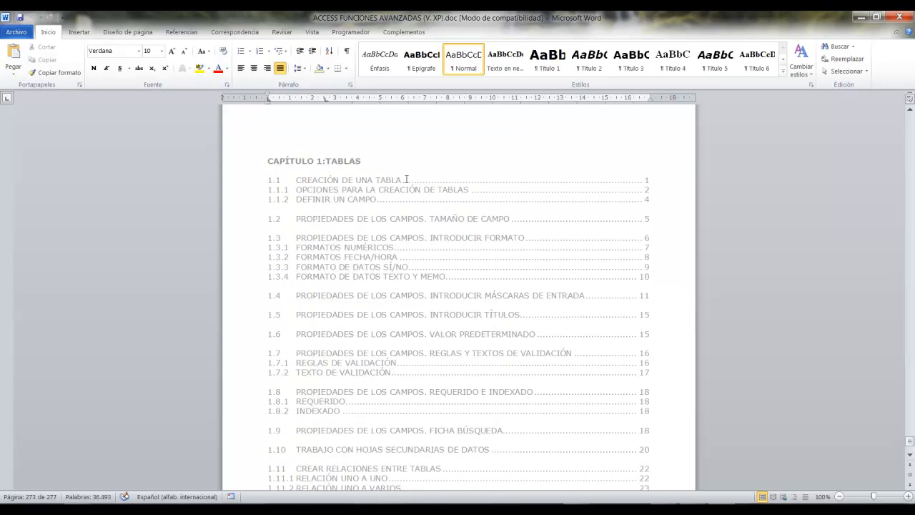
mouse_move(262, 171)
left_mouse_down()
mouse_move(649, 193)
mouse_move(726, 141)
left_mouse_up()
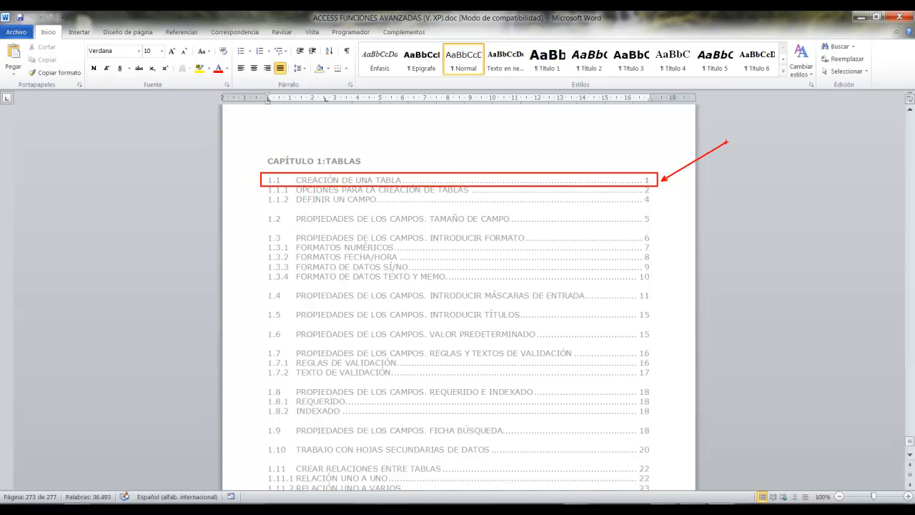
key("ctrl+z")
key("ctrl+z")
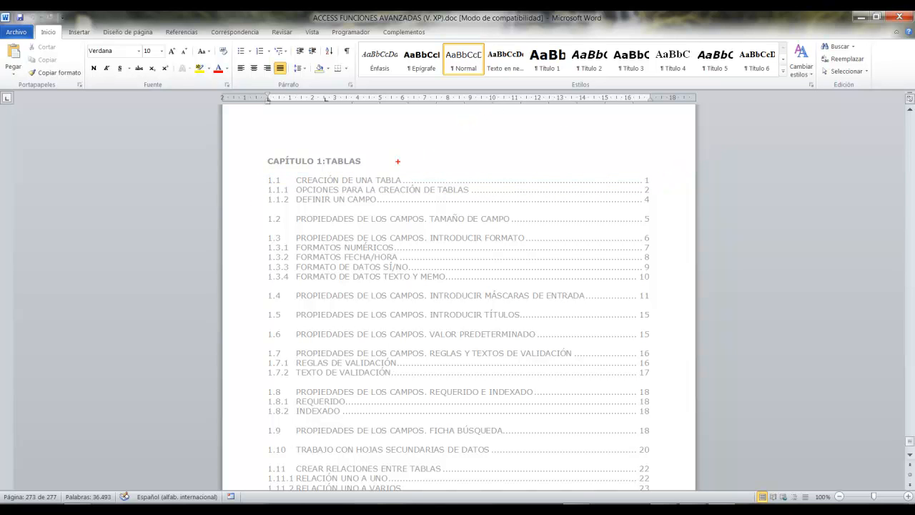
left_click_drag(652, 181, 691, 152)
left_click_drag(653, 201, 770, 201)
left_click_drag(294, 350, 653, 349)
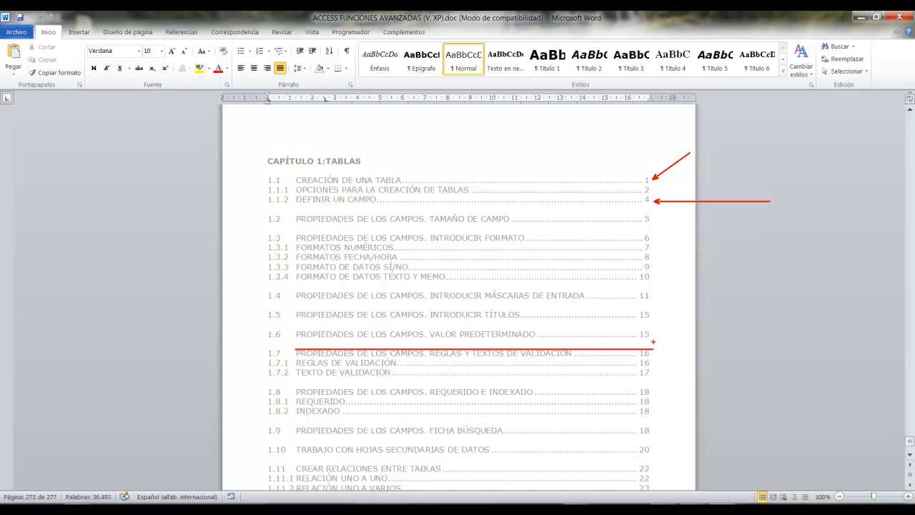
key("Escape")
scroll(275, 204, "down", 10)
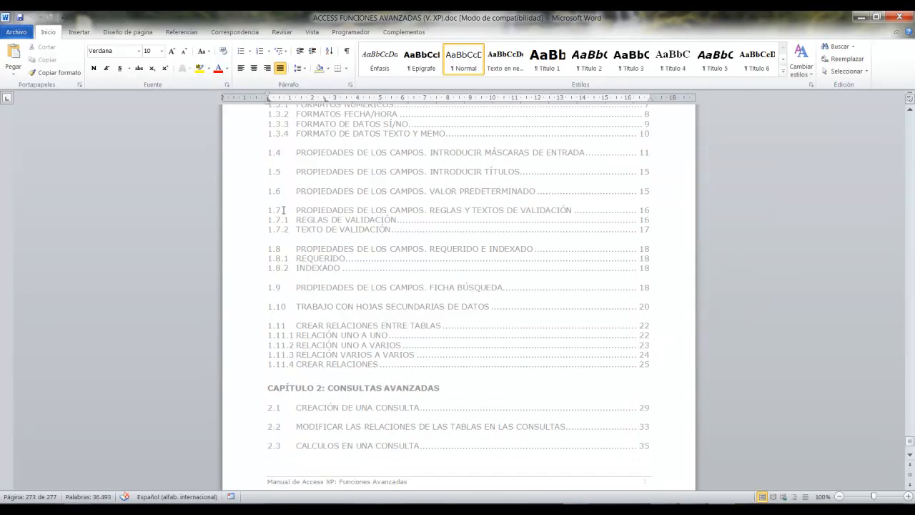
Review the Chapter 2 sections and their EJERCICIOS list in the table of contents, returning to Chapter 1.
scroll(283, 211, "down", 8)
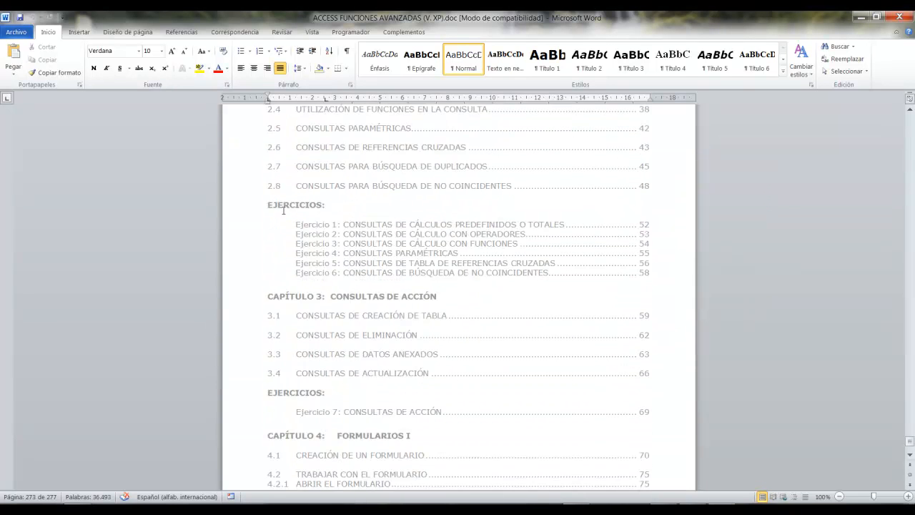
scroll(283, 210, "up", 6)
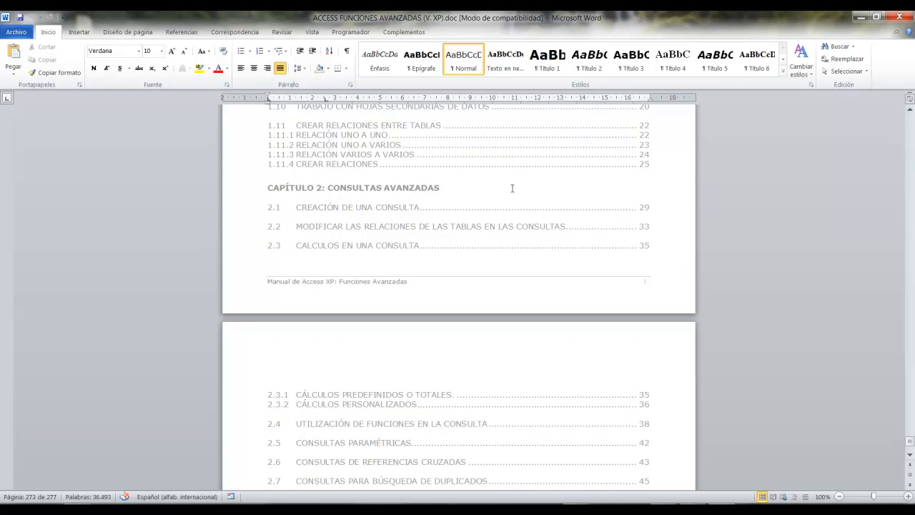
scroll(439, 236, "down", 11)
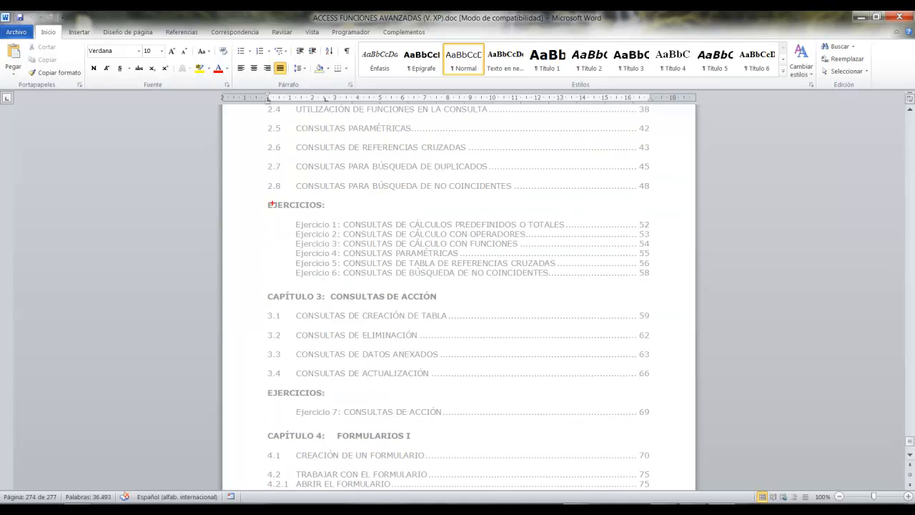
left_click_drag(284, 210, 670, 286)
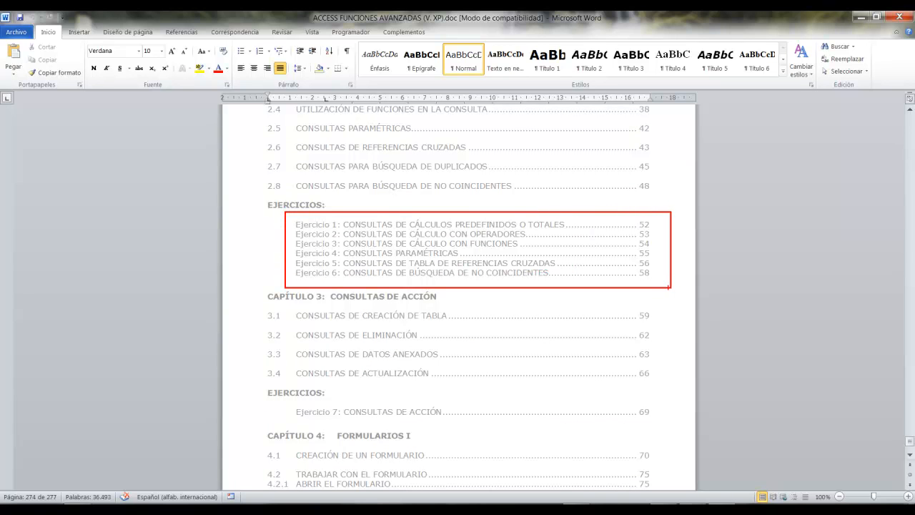
key("Escape")
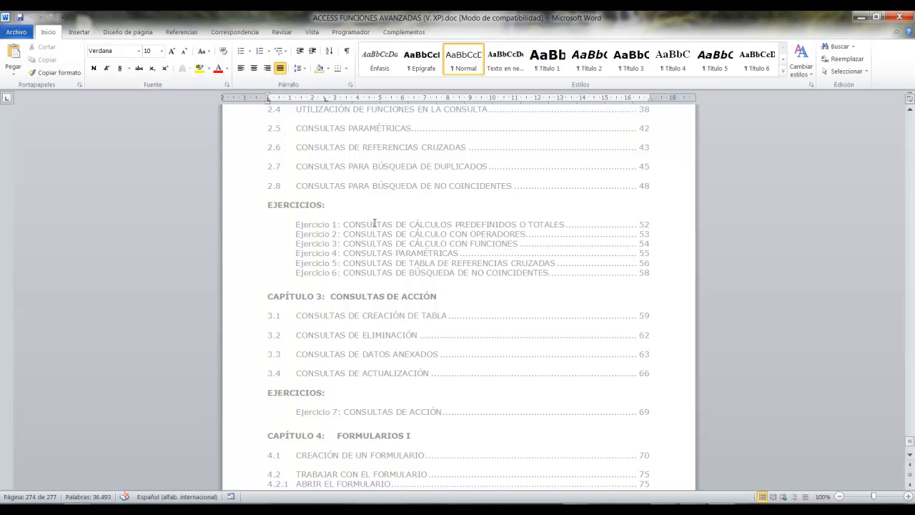
scroll(392, 251, "up", 10)
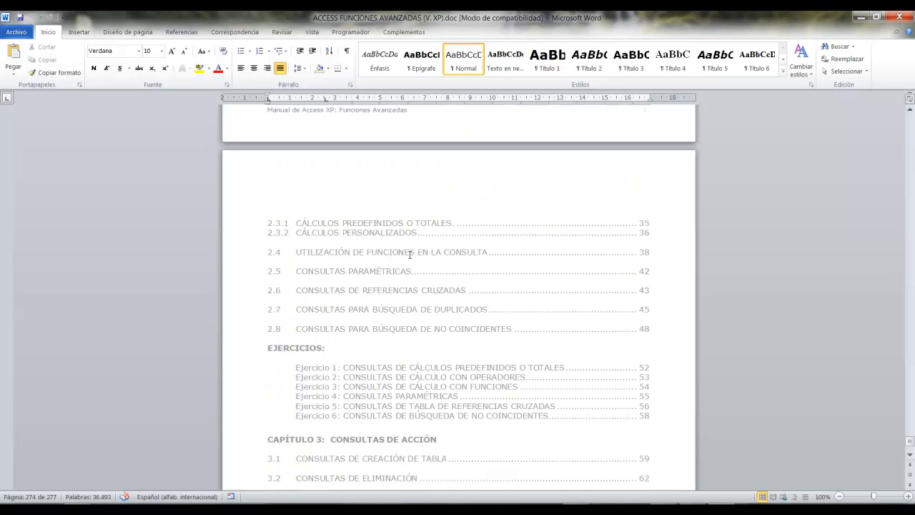
scroll(410, 255, "up", 7)
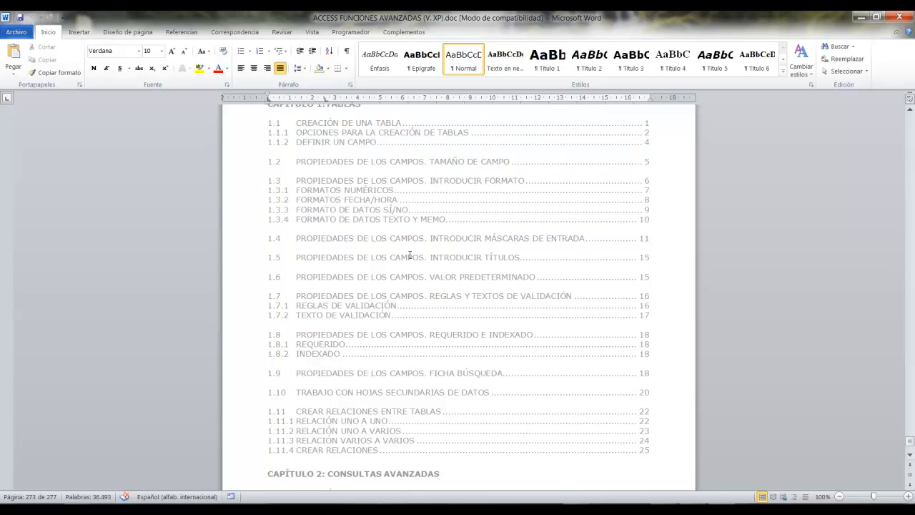
scroll(410, 254, "up", 1)
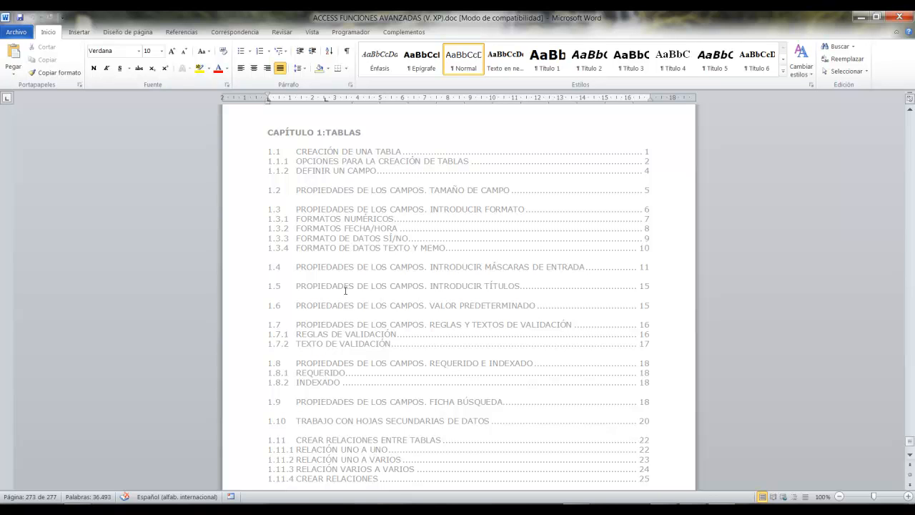
Examine entry 1.4 on input masks and the remaining Chapter 1 entries in the table of contents.
scroll(370, 290, "down", 2)
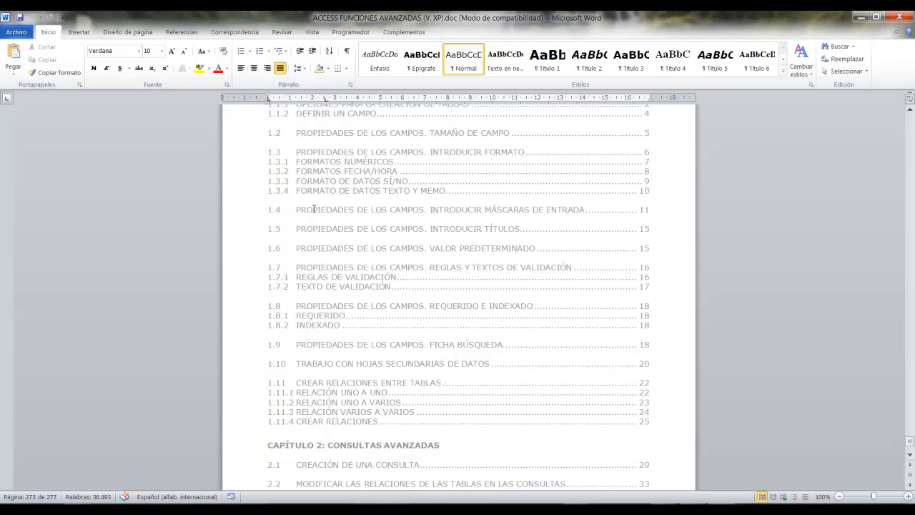
key("ctrl+2")
mouse_move(295, 221)
left_mouse_down()
mouse_move(658, 219)
mouse_move(845, 163)
left_mouse_up()
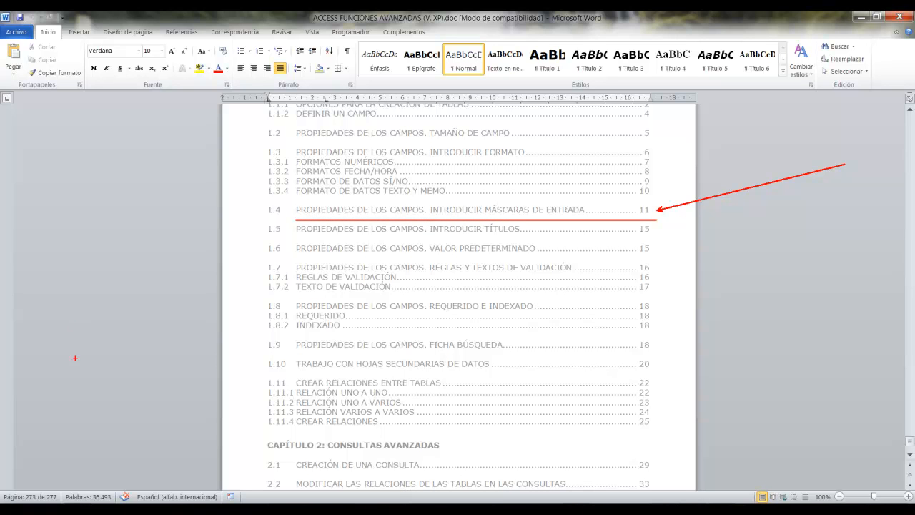
left_click_drag(50, 490, 87, 335)
key("Escape")
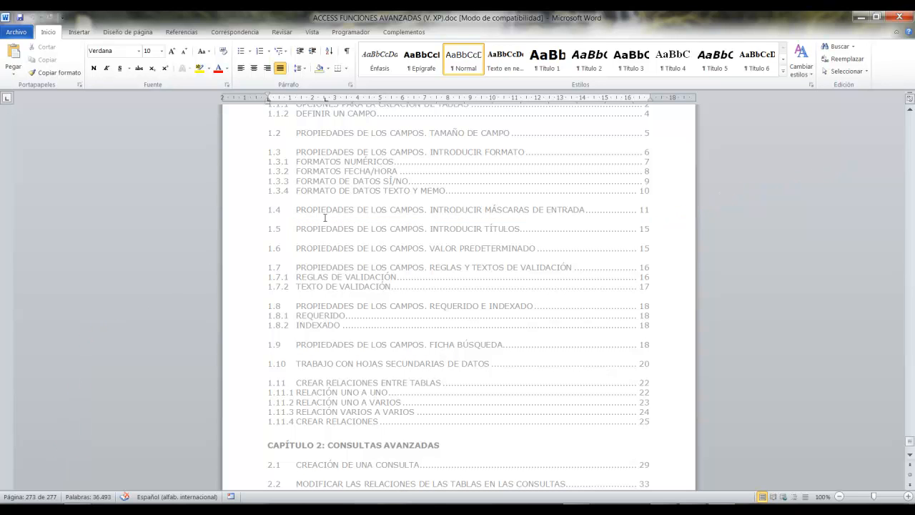
scroll(347, 229, "up", 5)
scroll(348, 229, "down", 3)
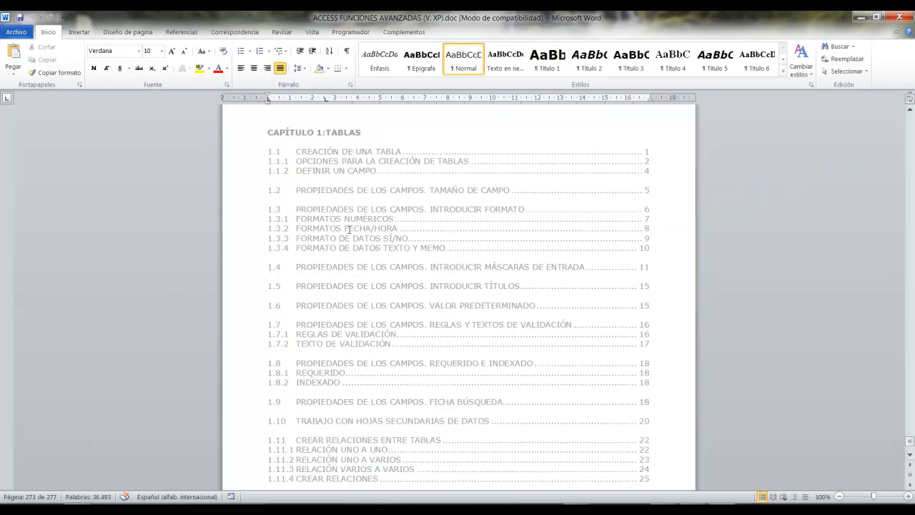
scroll(349, 229, "down", 3)
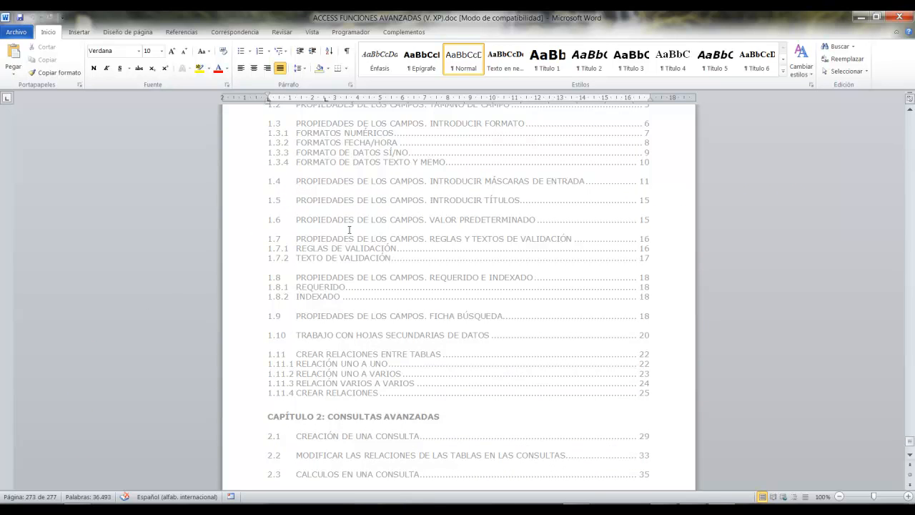
scroll(348, 229, "down", 4)
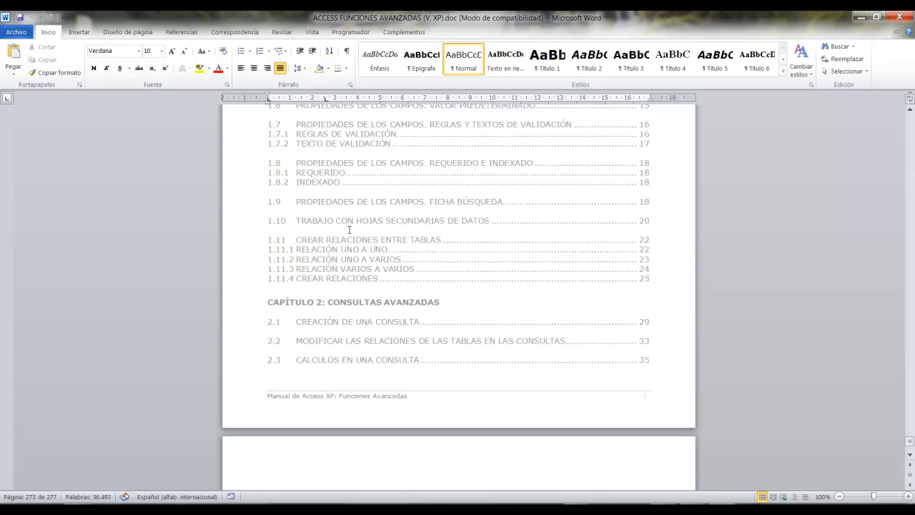
scroll(354, 221, "down", 1)
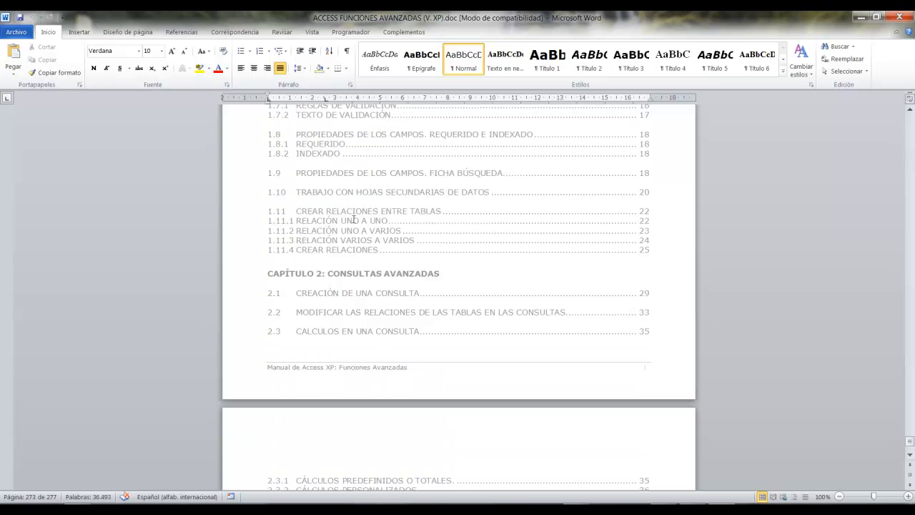
Close the Access manual and open Los planetas - copia.docx from the Word AV folder.
left_click(912, 18)
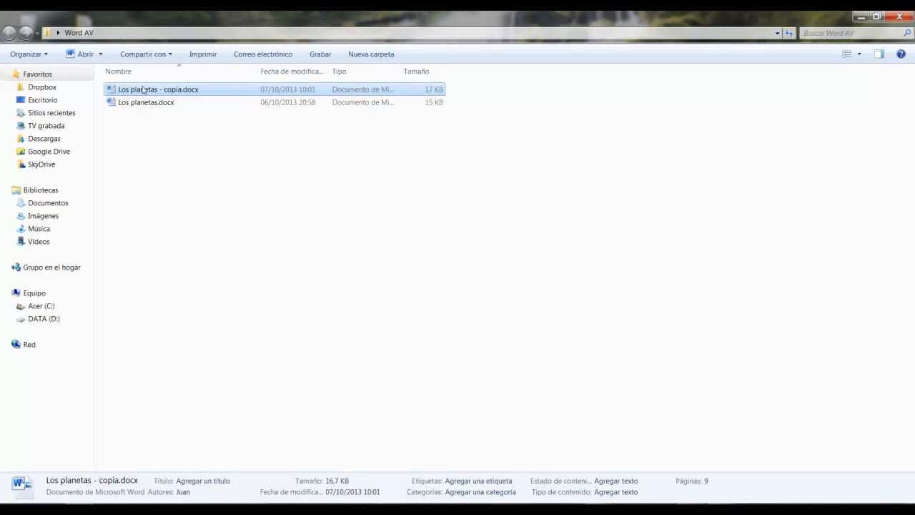
double_click(146, 93)
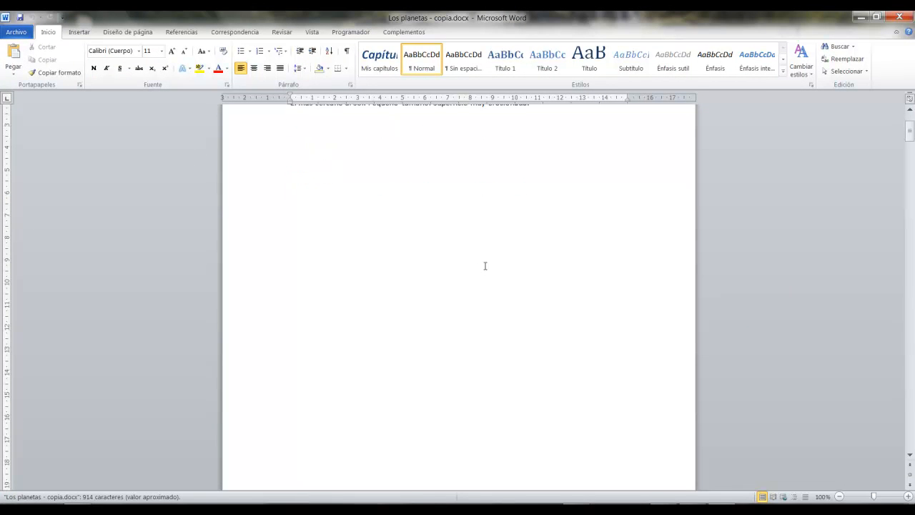
Look through the document's pages from Mercurio onward to see how each planet is described.
scroll(484, 266, "down", 5)
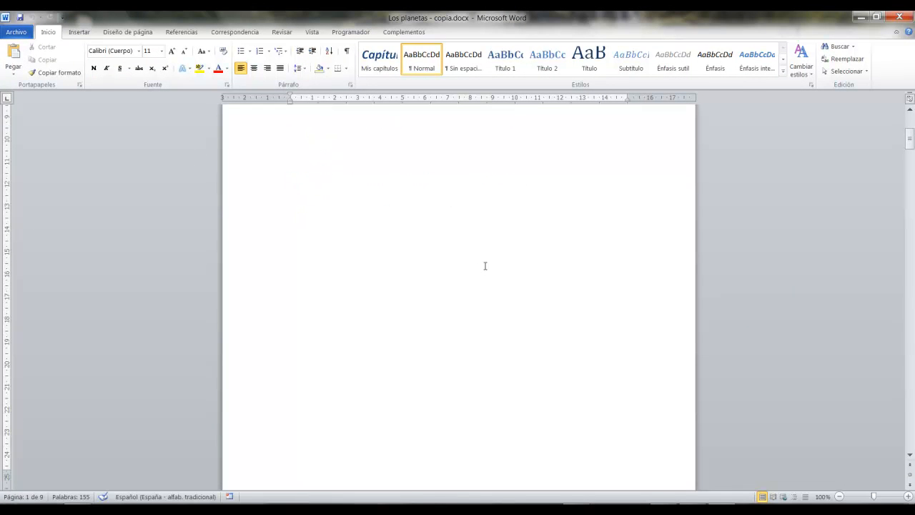
scroll(484, 266, "up", 5)
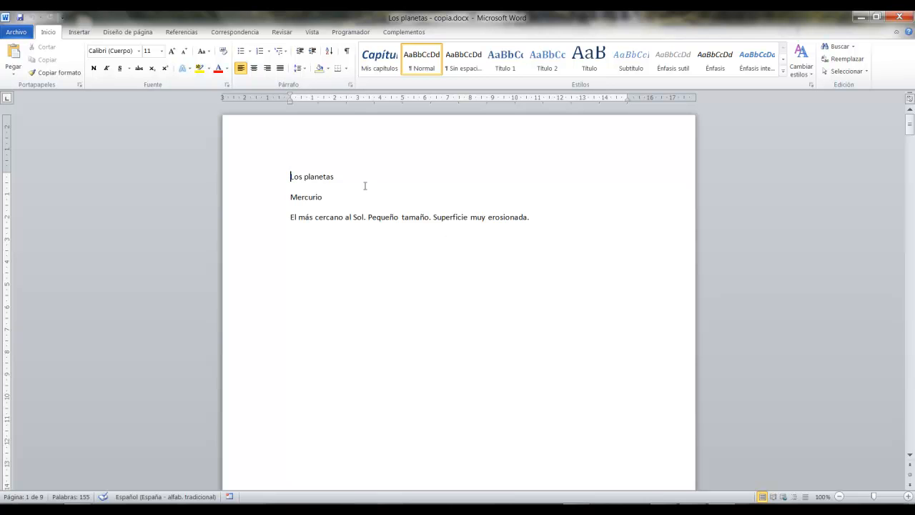
scroll(462, 188, "down", 15)
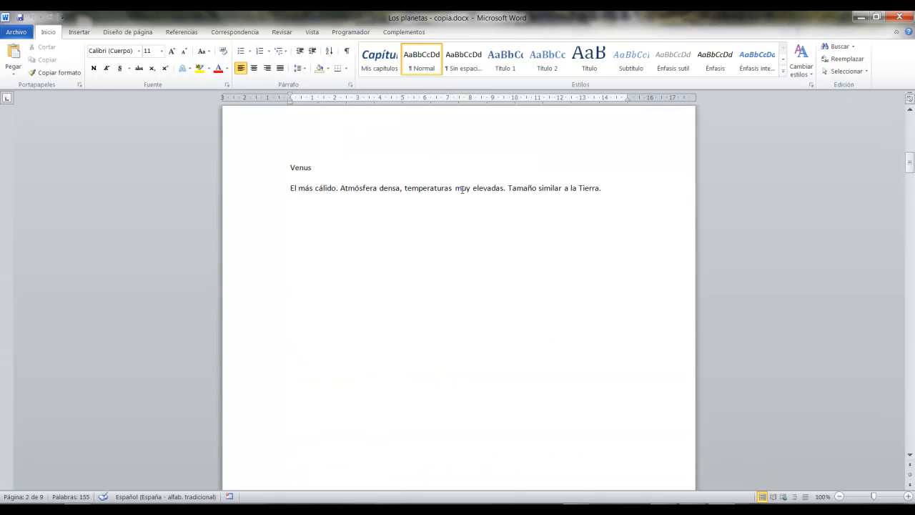
scroll(462, 188, "up", 15)
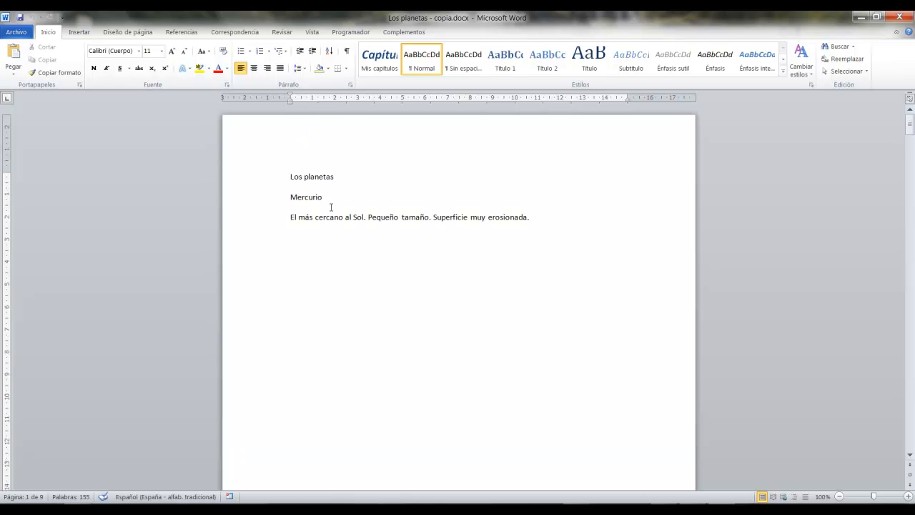
scroll(361, 225, "down", 20)
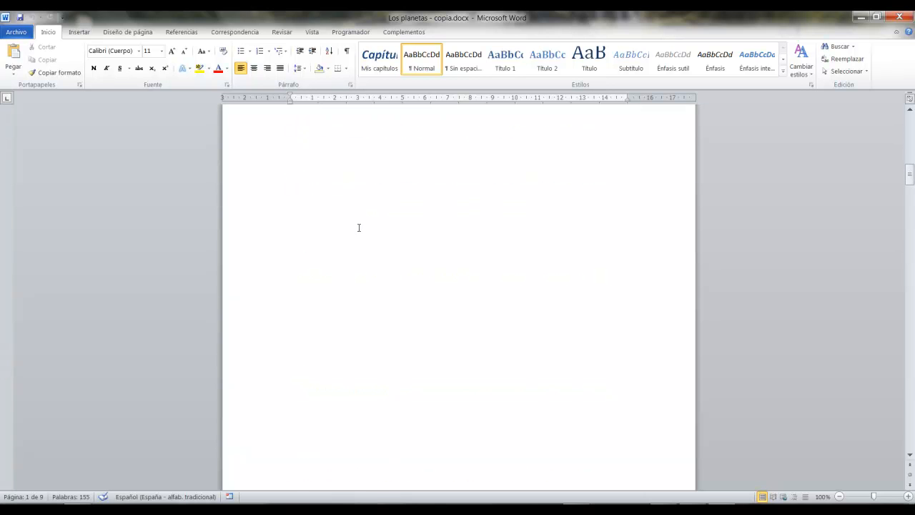
scroll(365, 222, "down", 20)
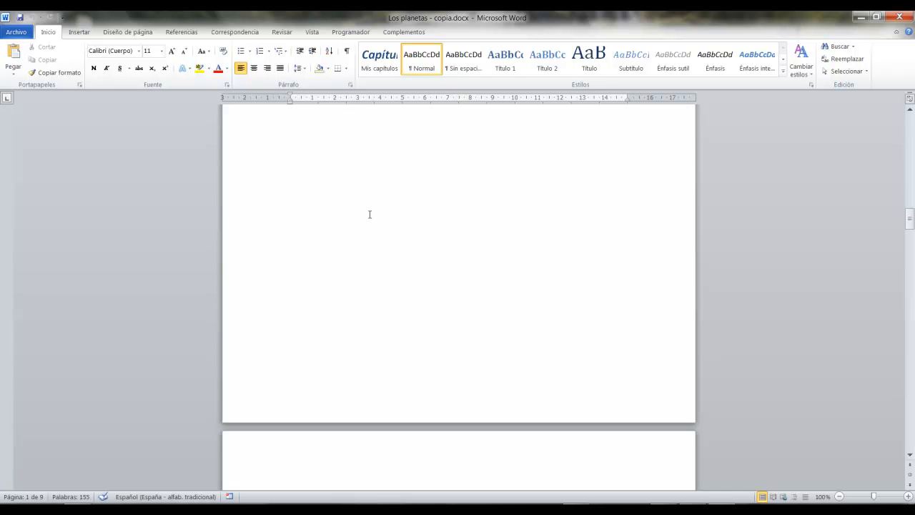
scroll(375, 220, "down", 2)
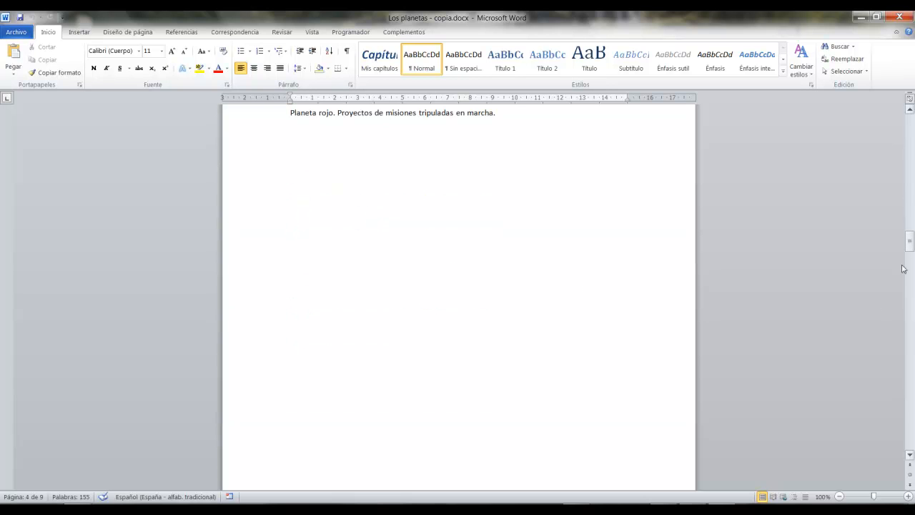
Go to the end of the document and view the alphabetical planet index.
key("ctrl+End")
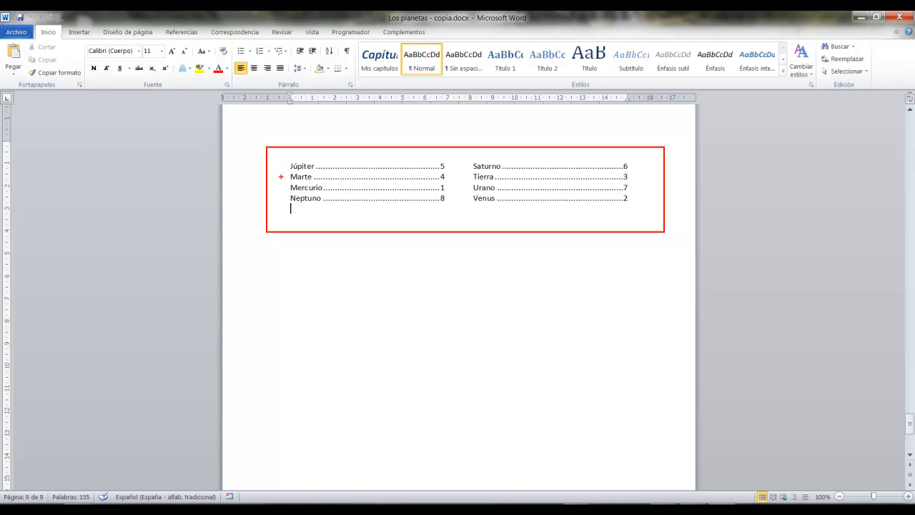
key("Escape")
scroll(524, 295, "up", 3)
scroll(525, 295, "down", 1)
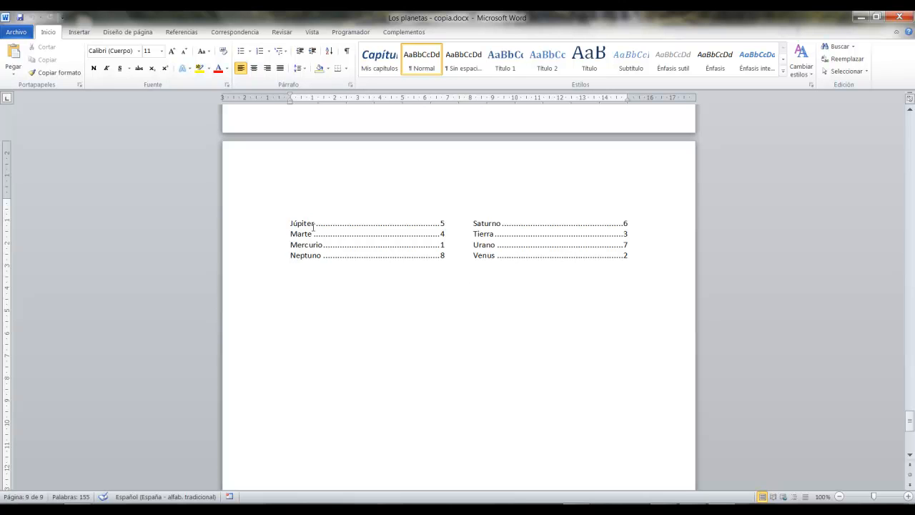
Examine the planet names and page numbers across both columns of the index, leaving the cursor below it.
double_click(290, 223)
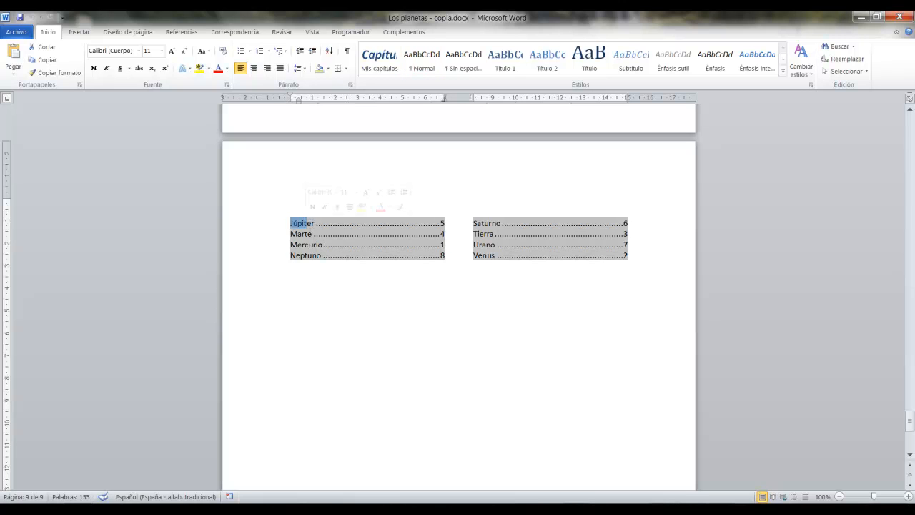
left_click(312, 233)
left_click(517, 225)
key("Down")
key("Down")
key("Down")
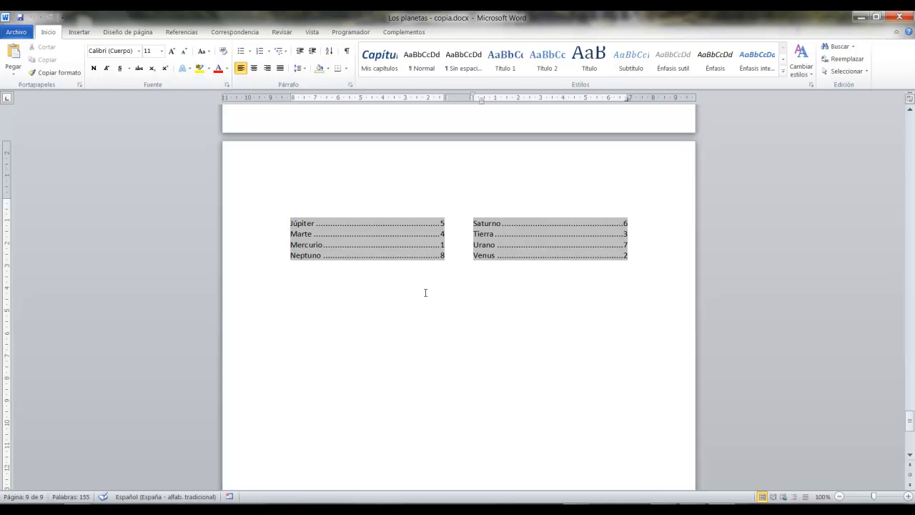
left_click_drag(372, 270, 378, 347)
left_click_drag(539, 272, 539, 398)
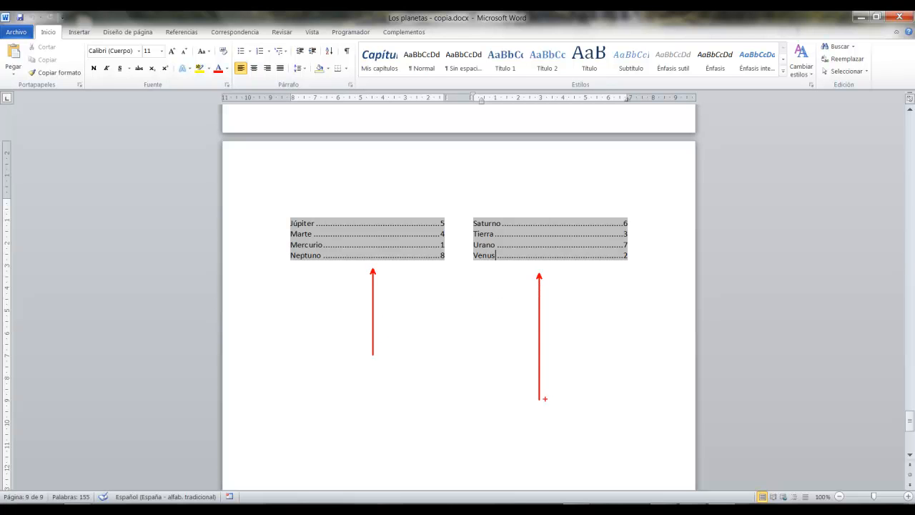
left_click(444, 288)
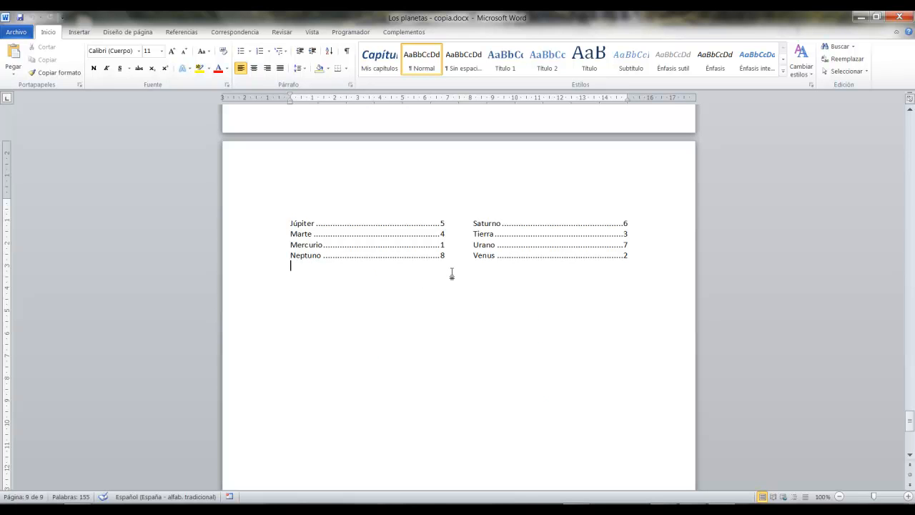
Examine the Mercurio, Júpiter and Urano entries in the alphabetical index.
double_click(443, 245)
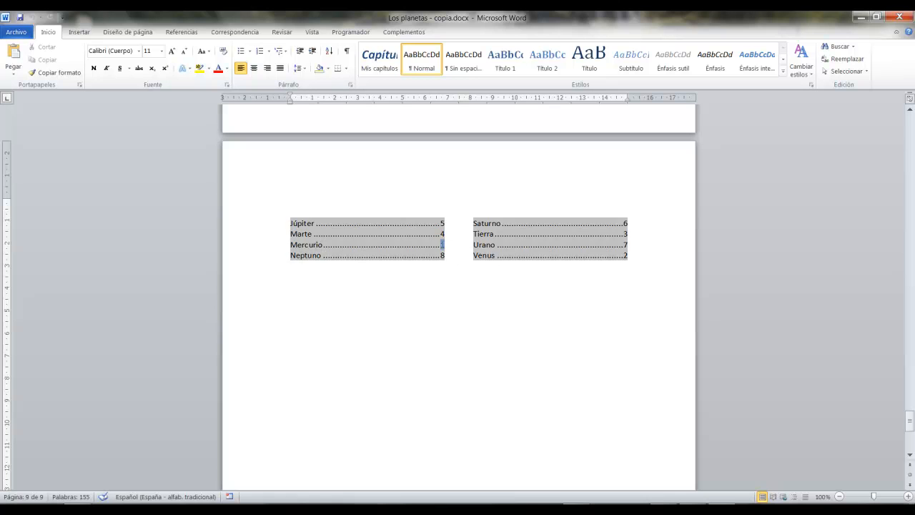
left_click(449, 284)
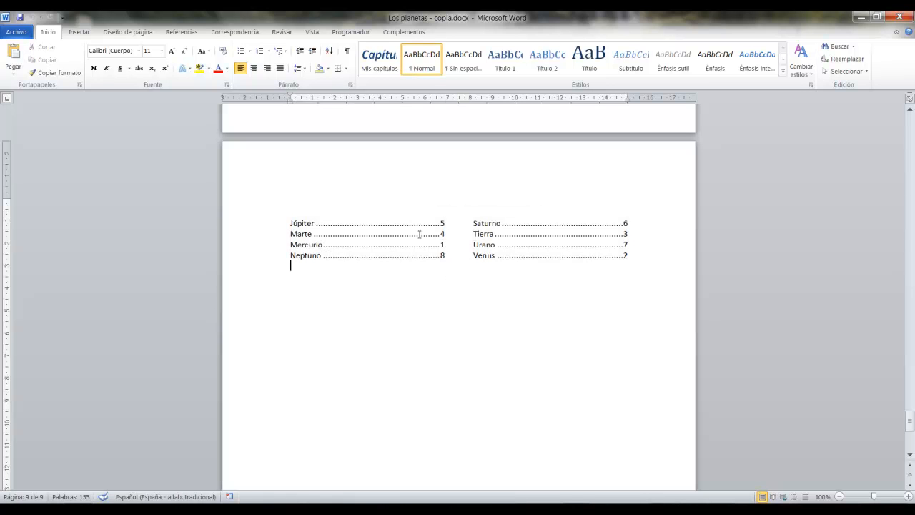
triple_click(307, 225)
left_click(307, 224)
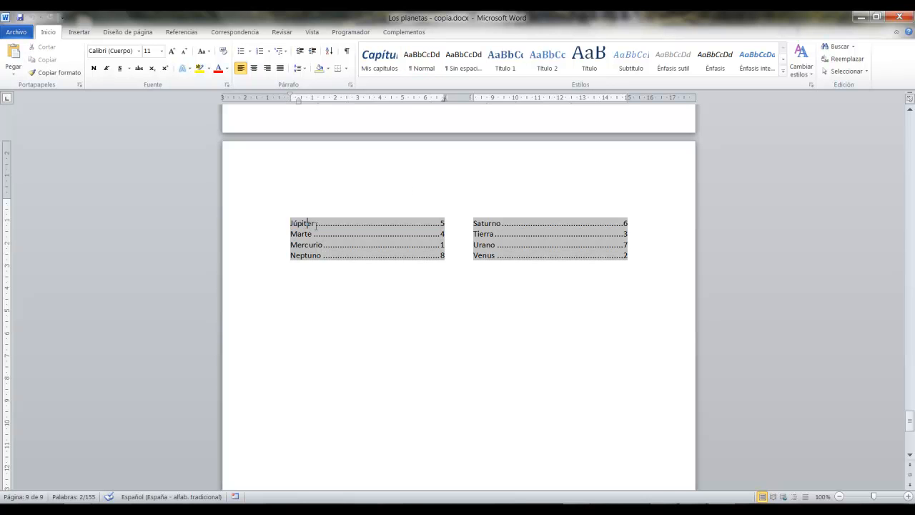
right_click(502, 246)
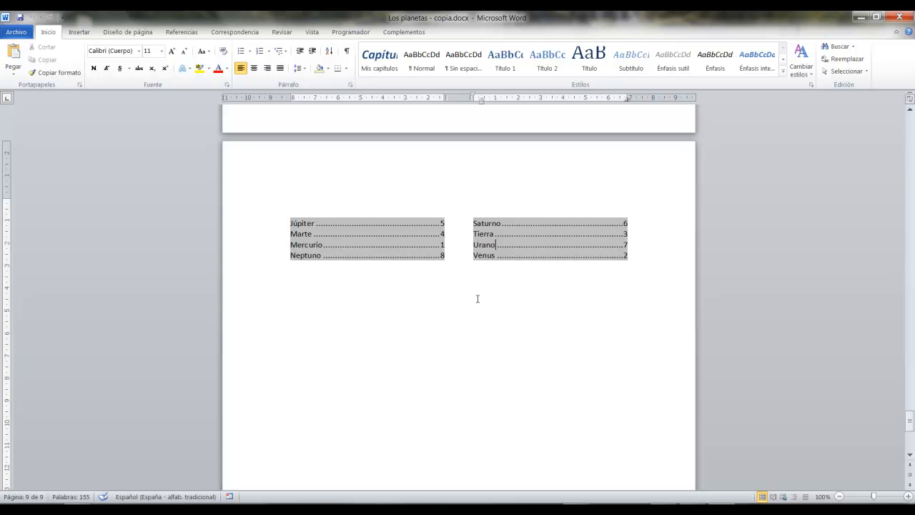
left_click_drag(434, 276, 449, 332)
key("t")
type("glosario")
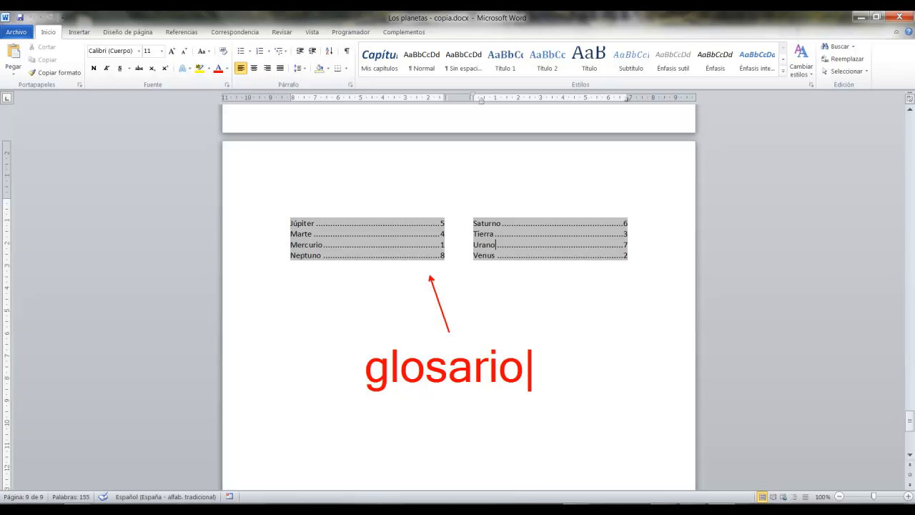
key("Escape")
left_click_drag(366, 403, 536, 404)
left_click(483, 284)
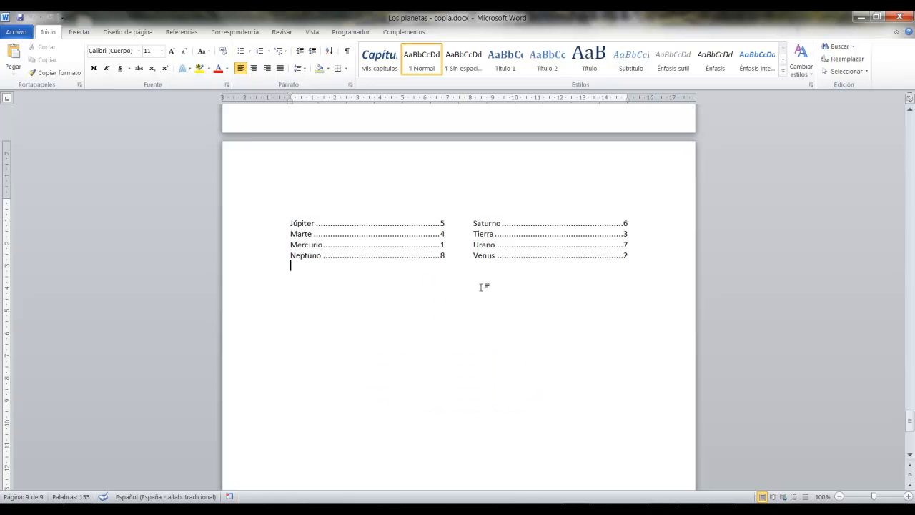
Close Los planetas - copia.docx, minimize the Word AV folder and open the ACCESS FUNCIONES AVANZADAS manual from the desktop.
scroll(510, 421, "up", 1)
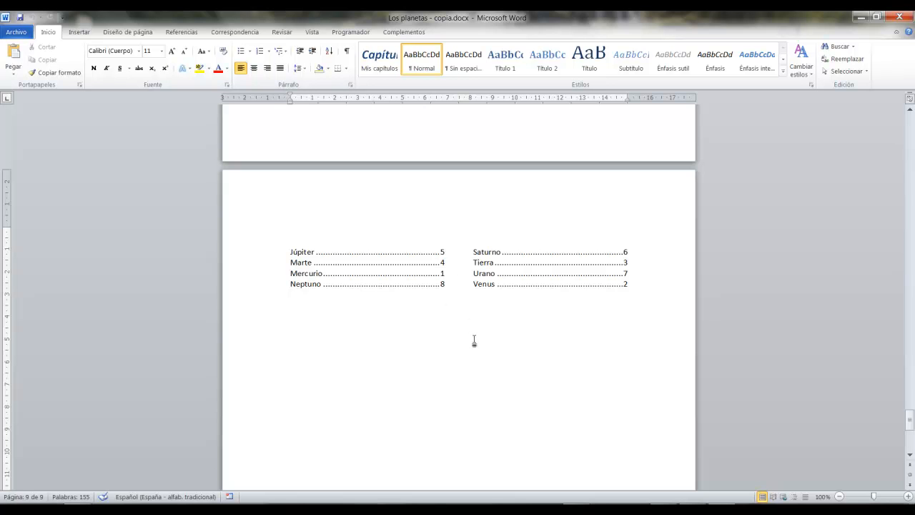
scroll(474, 341, "up", 4)
left_click(898, 16)
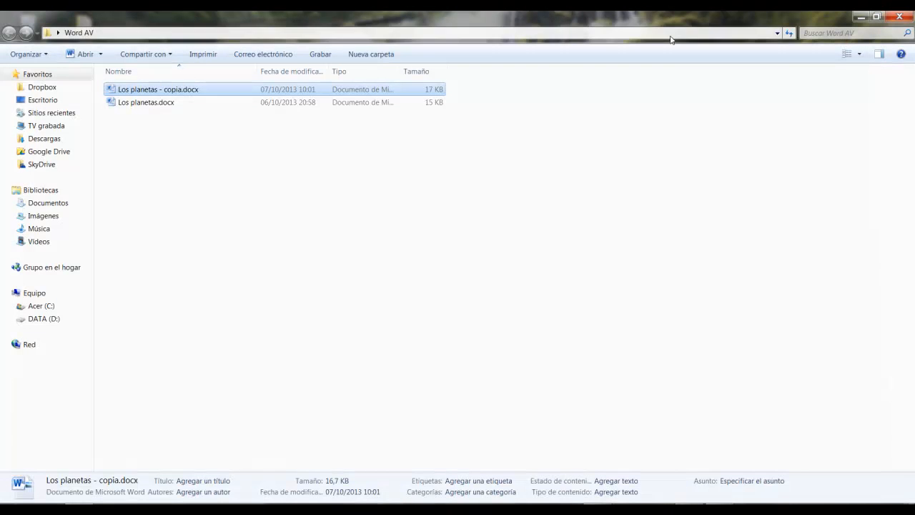
left_click(861, 17)
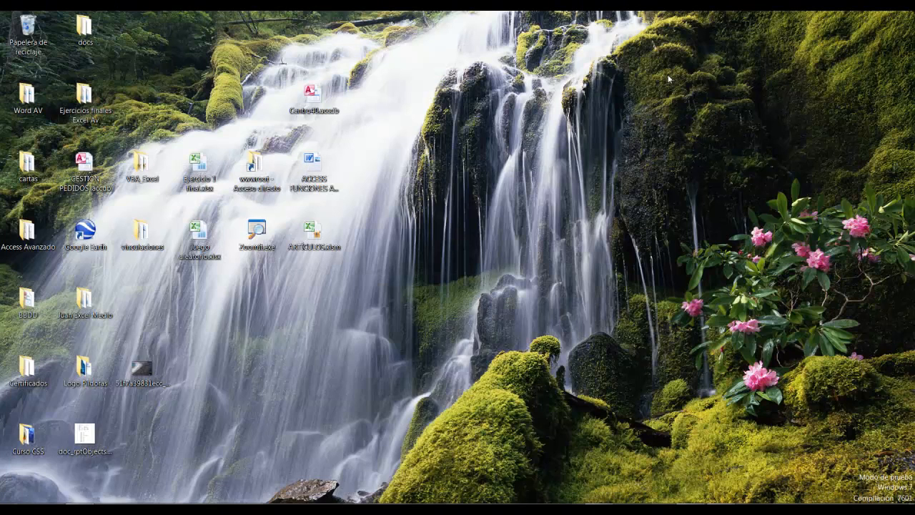
double_click(319, 177)
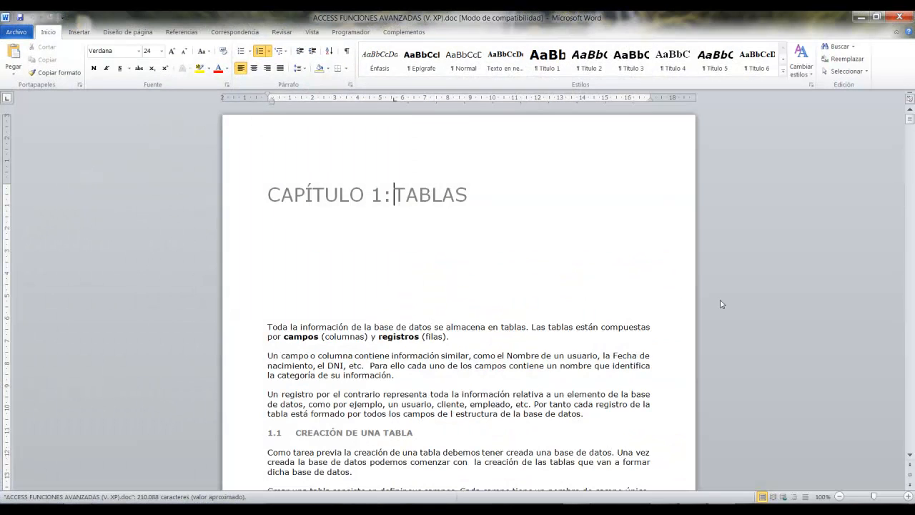
Go to the end of the Access manual and review its table of contents back to Capítulo 1: Tablas.
key("ctrl+End")
scroll(723, 304, "up", 15)
scroll(726, 304, "up", 10)
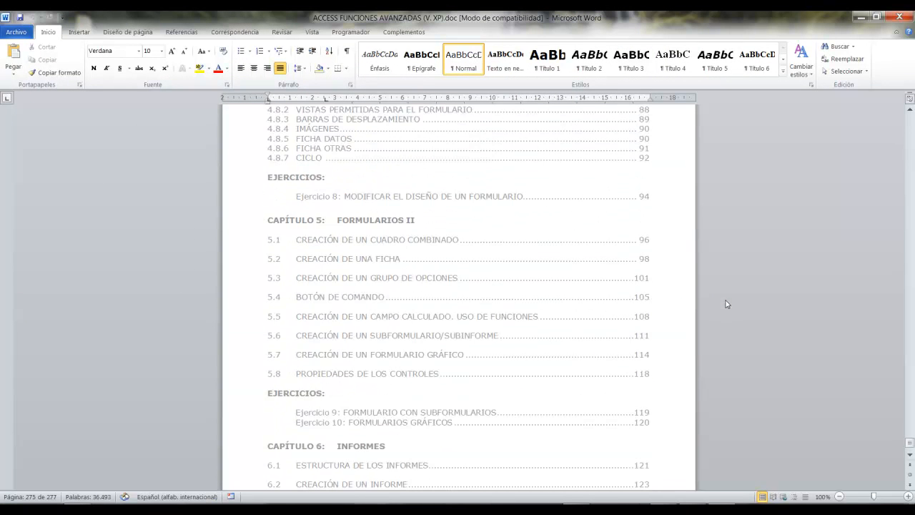
scroll(726, 304, "up", 10)
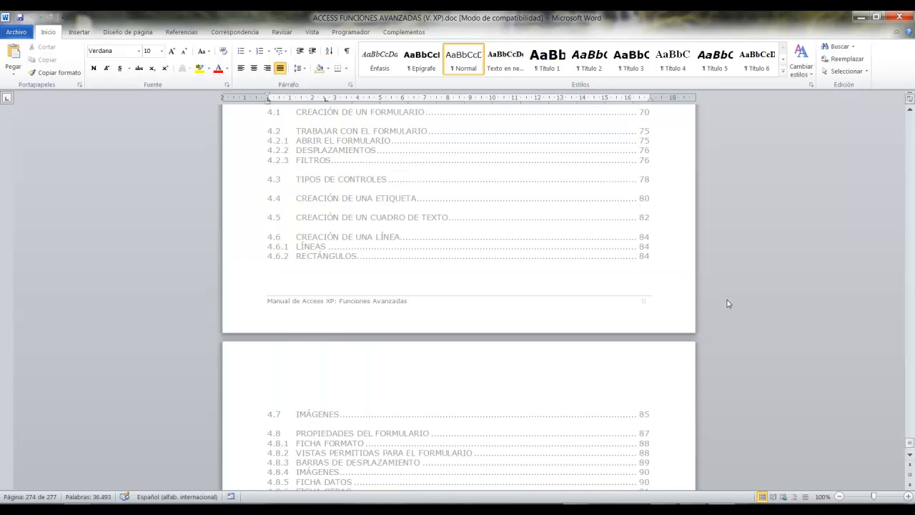
scroll(726, 303, "up", 3)
scroll(733, 300, "up", 4)
scroll(735, 296, "up", 7)
scroll(458, 257, "up", 5)
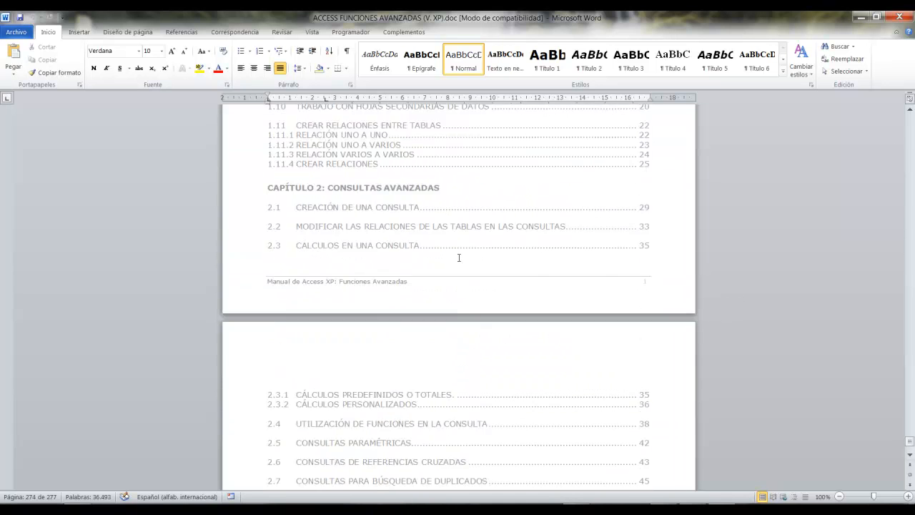
scroll(458, 257, "up", 3)
scroll(459, 258, "up", 5)
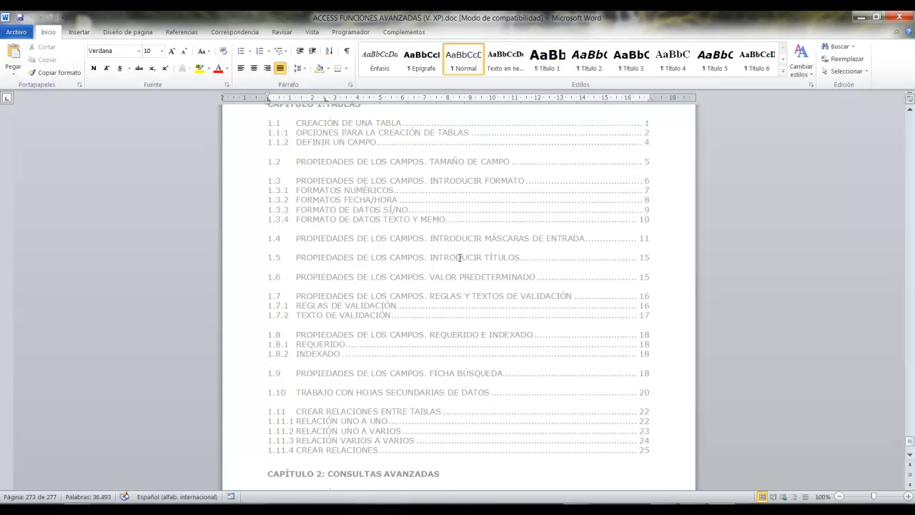
scroll(458, 257, "up", 5)
scroll(458, 257, "down", 3)
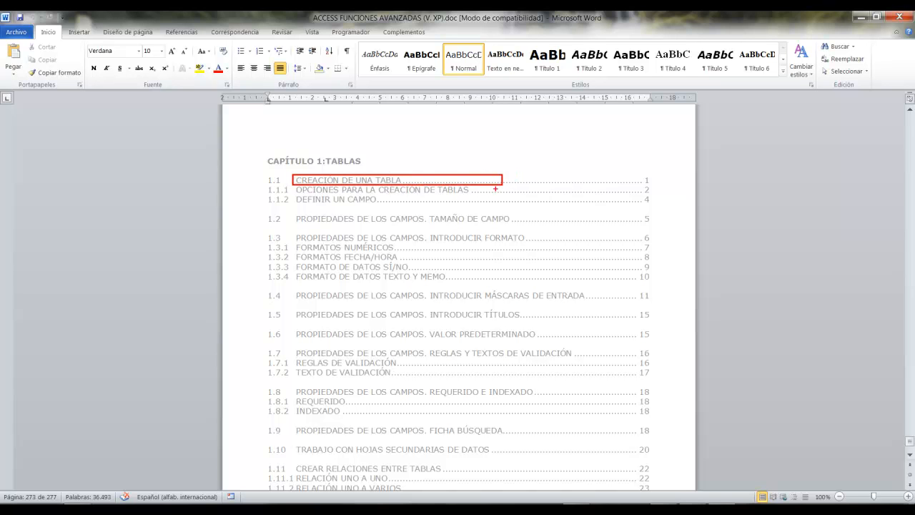
mouse_move(291, 288)
left_mouse_down()
mouse_move(341, 303)
mouse_move(431, 307)
left_mouse_up()
left_click_drag(267, 393, 162, 395)
left_click_drag(252, 446, 158, 443)
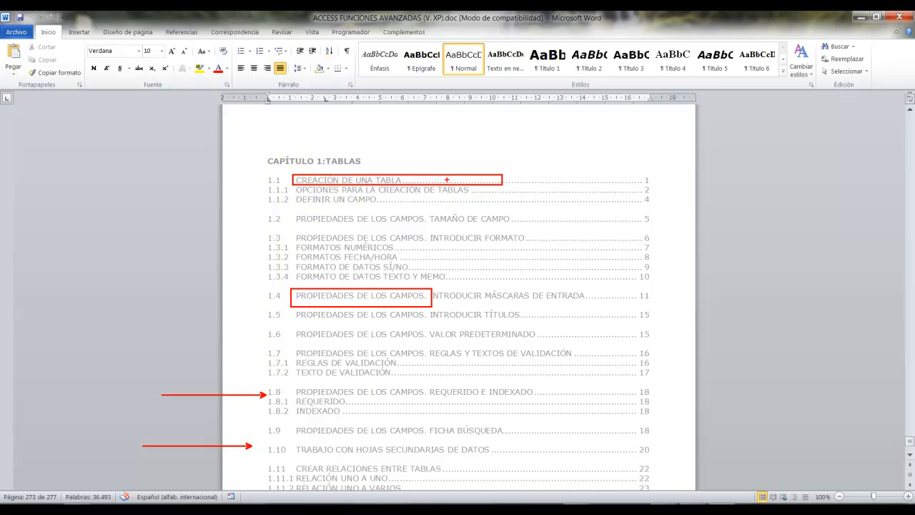
key("Escape")
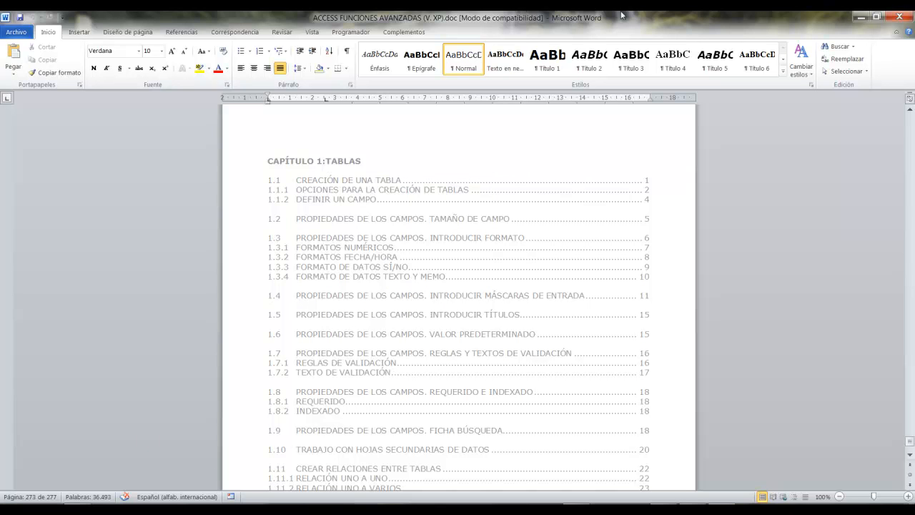
Close the Access manual and open Los planetas.docx from the Word AV folder.
left_click(897, 17)
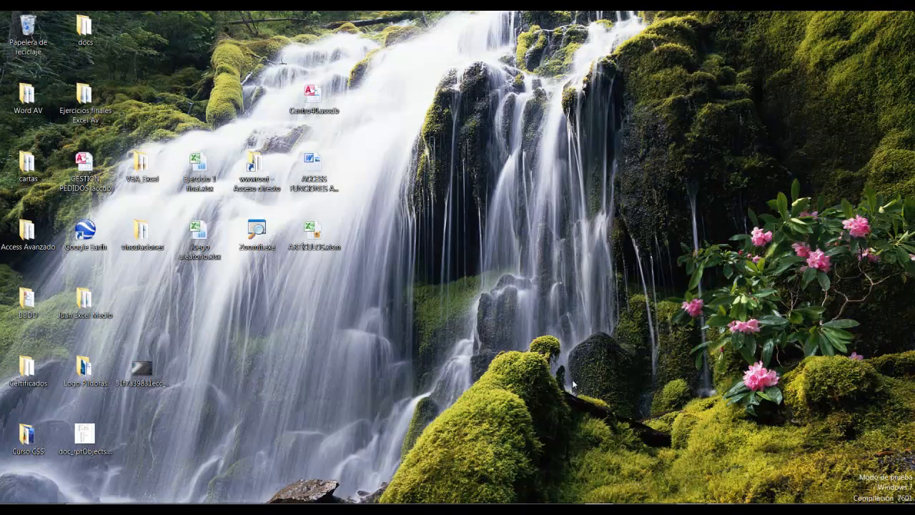
left_click(79, 508)
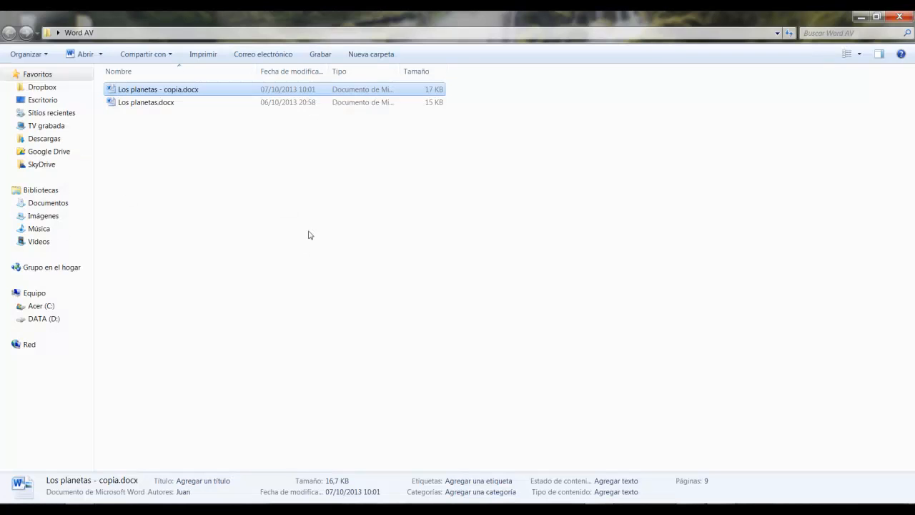
left_click(131, 107)
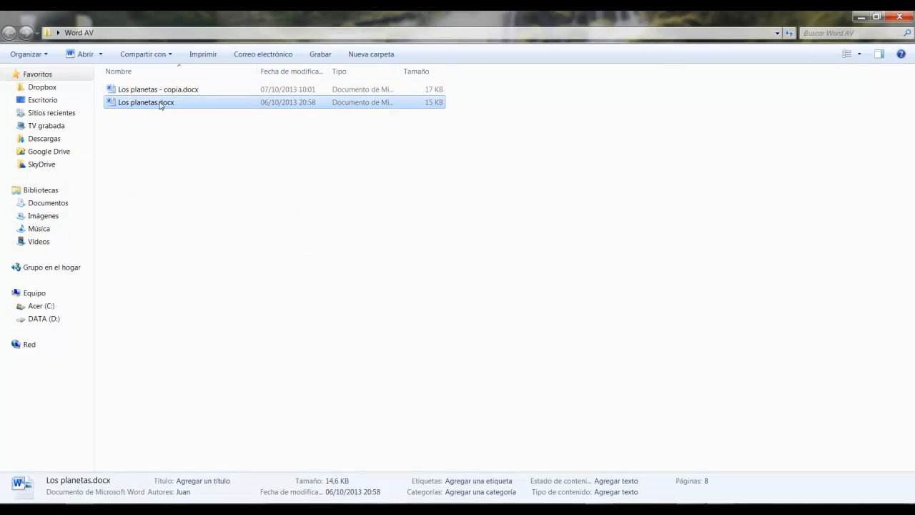
double_click(161, 102)
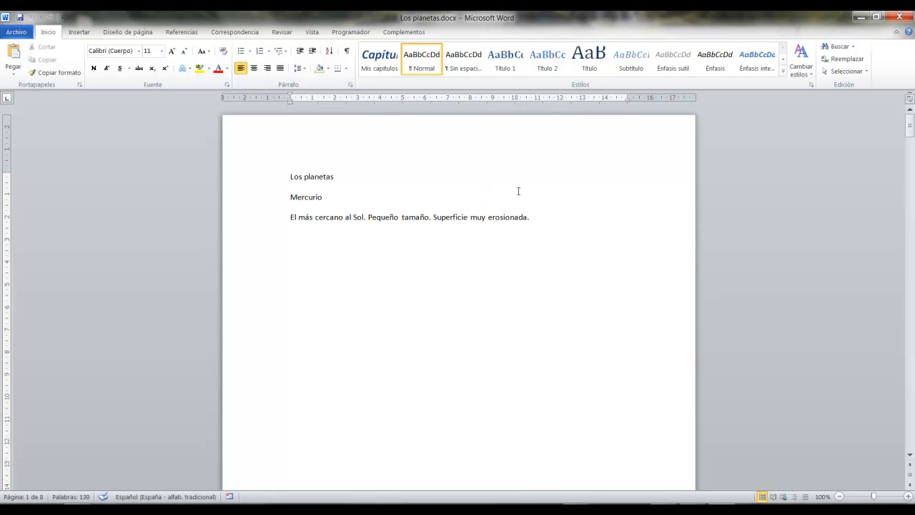
Examine the document's page count, the Los planetas title, and the Mercurio heading with its description on the first page.
left_click_drag(49, 484, 140, 240)
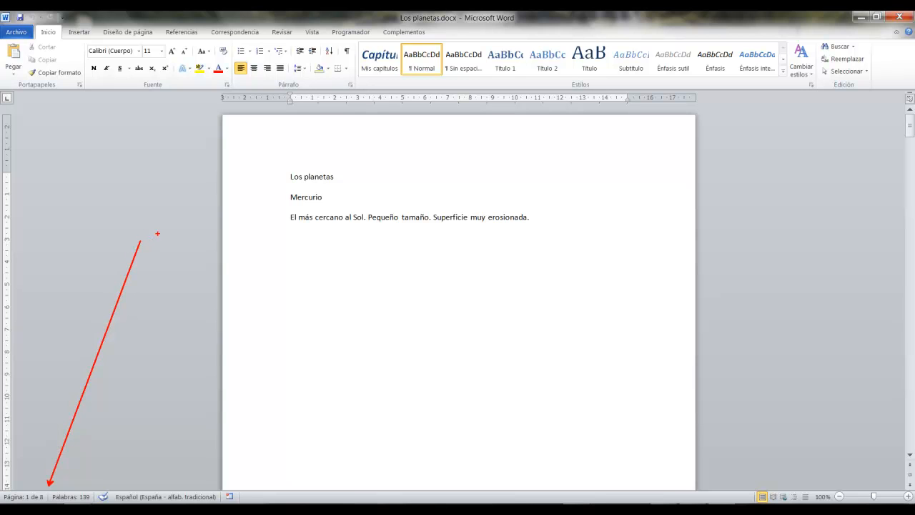
key("Escape")
triple_click(354, 174)
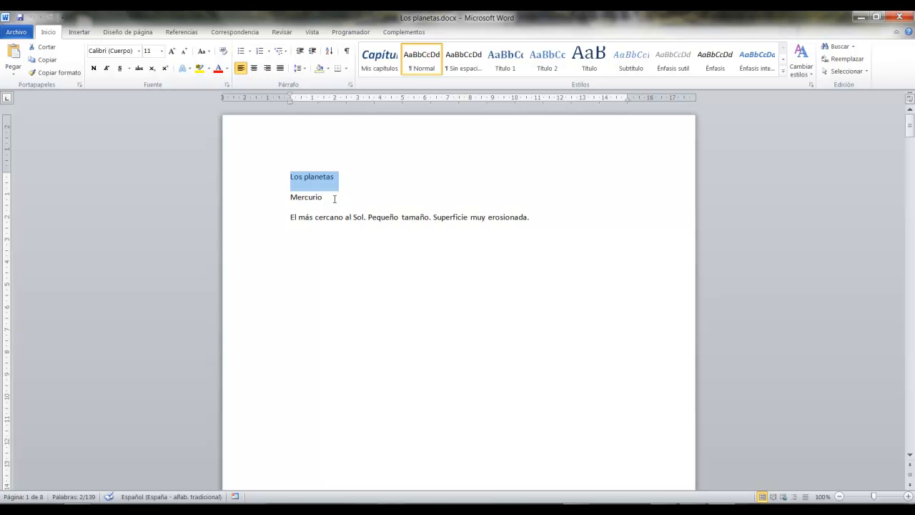
triple_click(322, 197)
left_click_drag(290, 216, 531, 217)
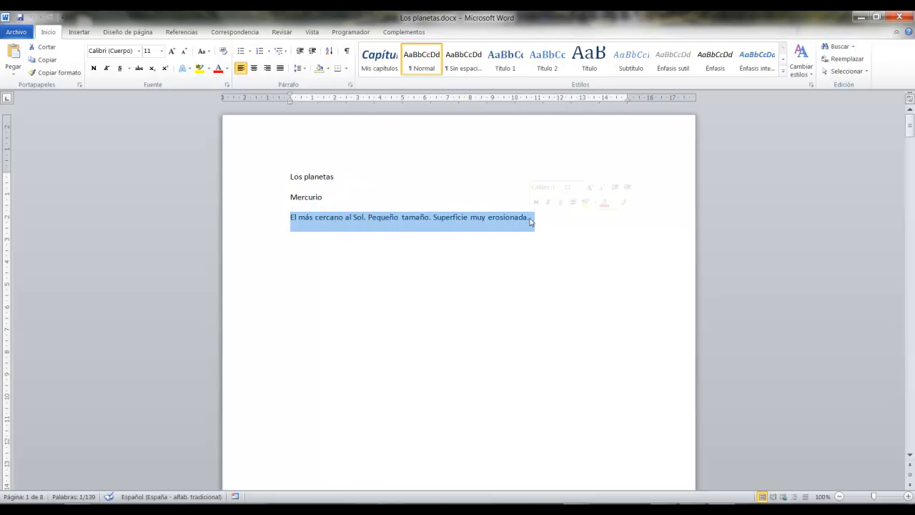
left_click(525, 256)
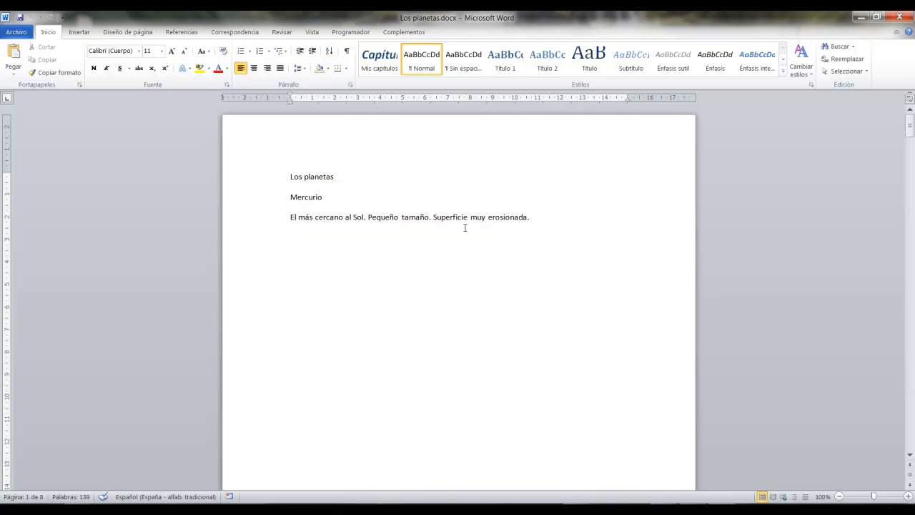
left_click_drag(290, 216, 527, 215)
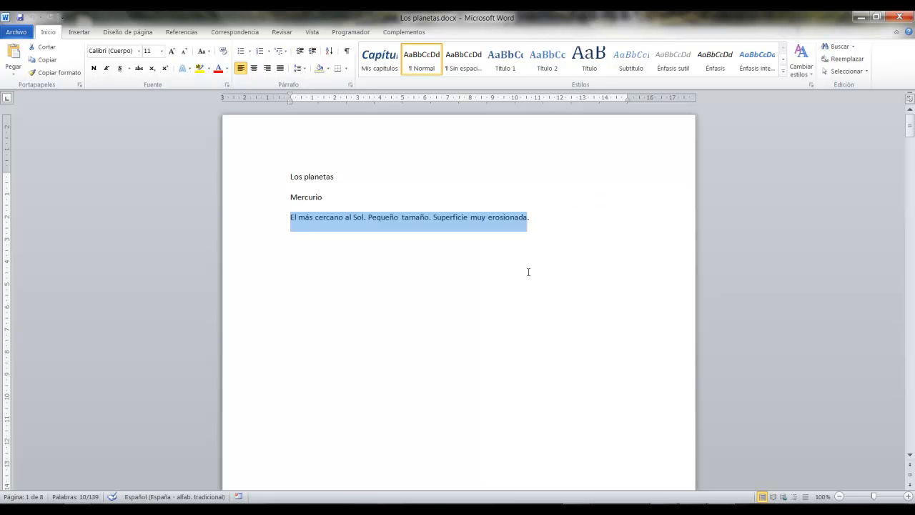
scroll(528, 272, "down", 20)
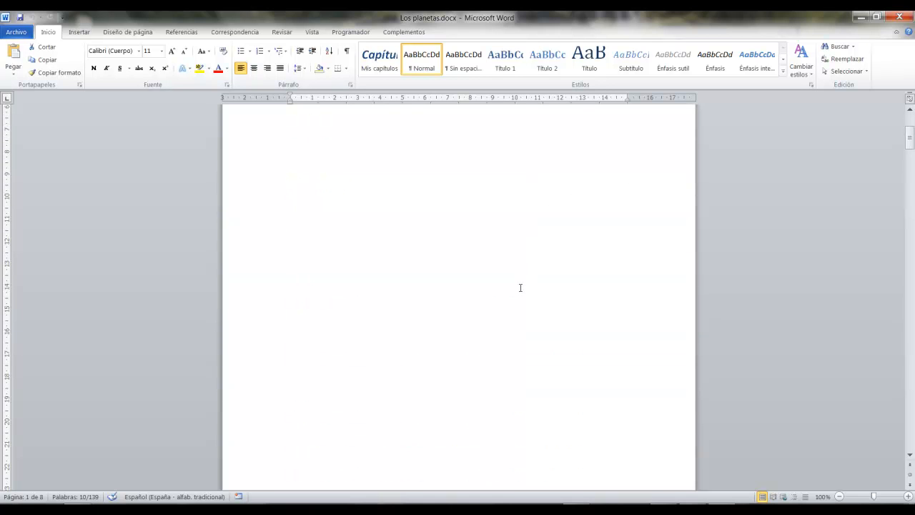
scroll(520, 288, "up", 3)
key("ctrl+2")
left_click_drag(422, 390, 796, 310)
key("Escape")
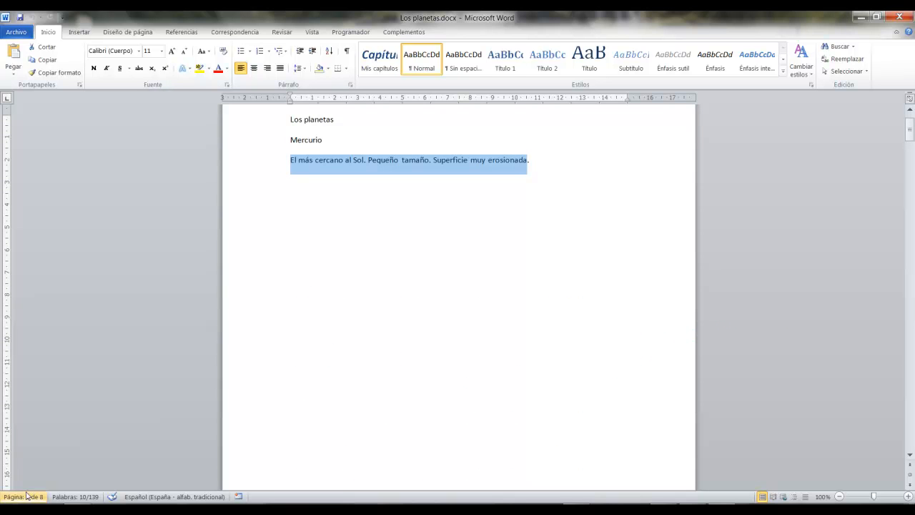
left_click_drag(35, 489, 47, 503)
key("Escape")
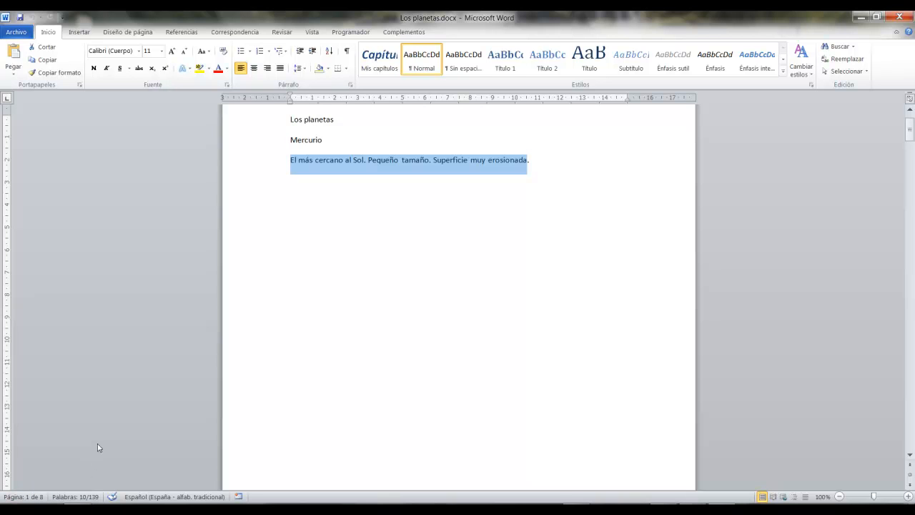
Examine the Venus and Tierra headings and their descriptions on the second and third pages of Los planetas.docx.
scroll(300, 342, "down", 15)
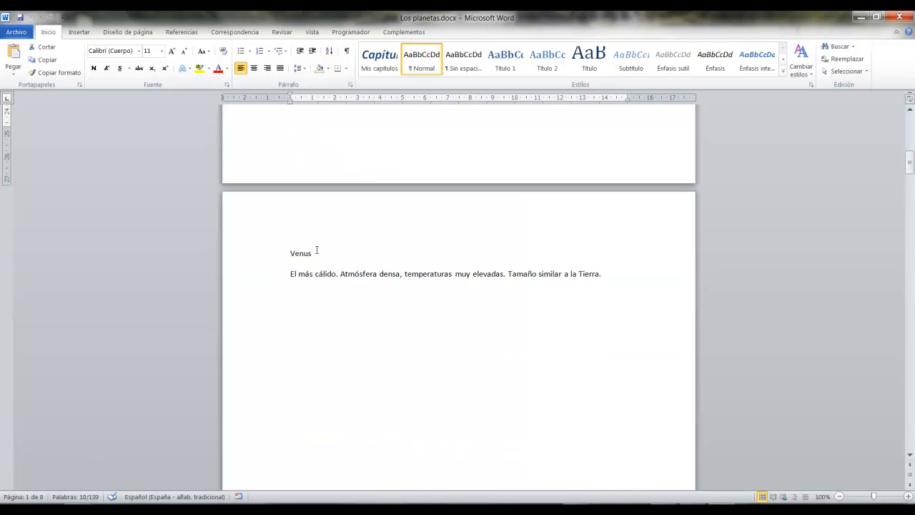
left_click(271, 250)
left_click_drag(290, 273, 324, 278)
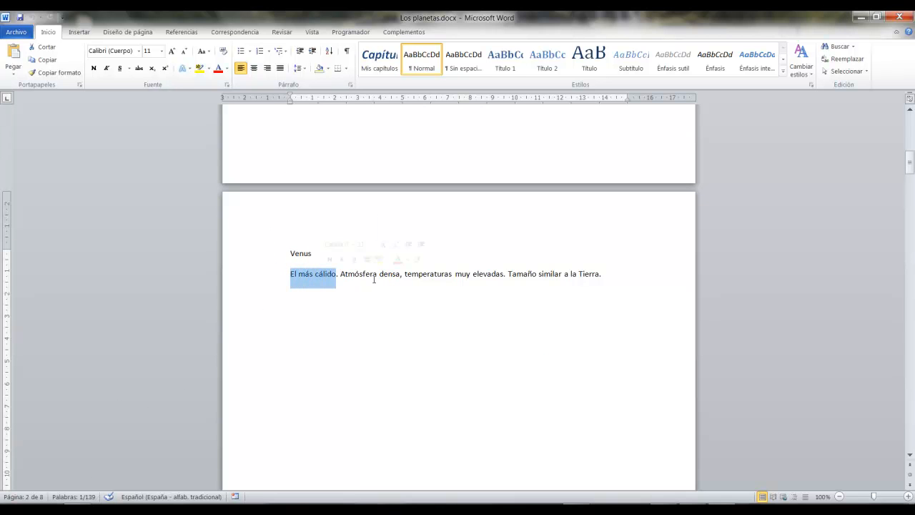
left_click(434, 276)
left_click(547, 295)
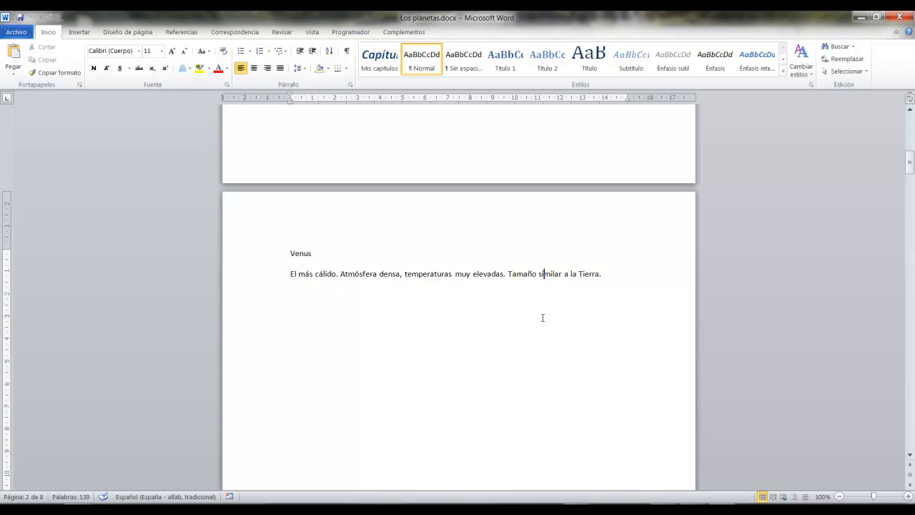
scroll(547, 295, "down", 15)
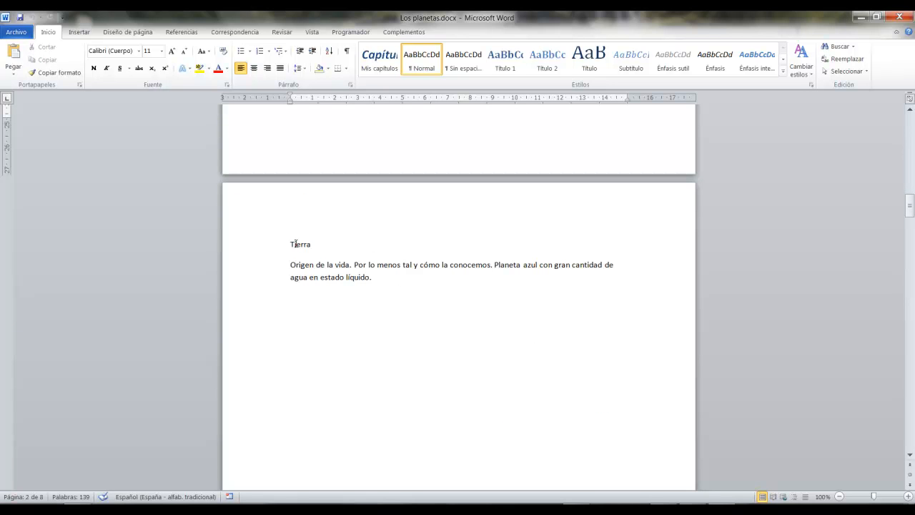
left_click(310, 264)
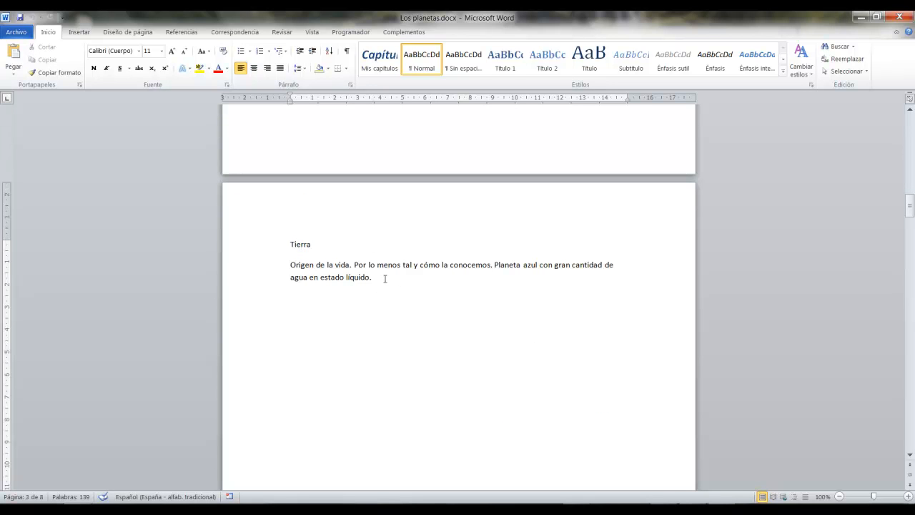
Review the Marte, Júpiter, Saturno, Urano and Neptuno pages through to the end of the document.
scroll(384, 278, "down", 18)
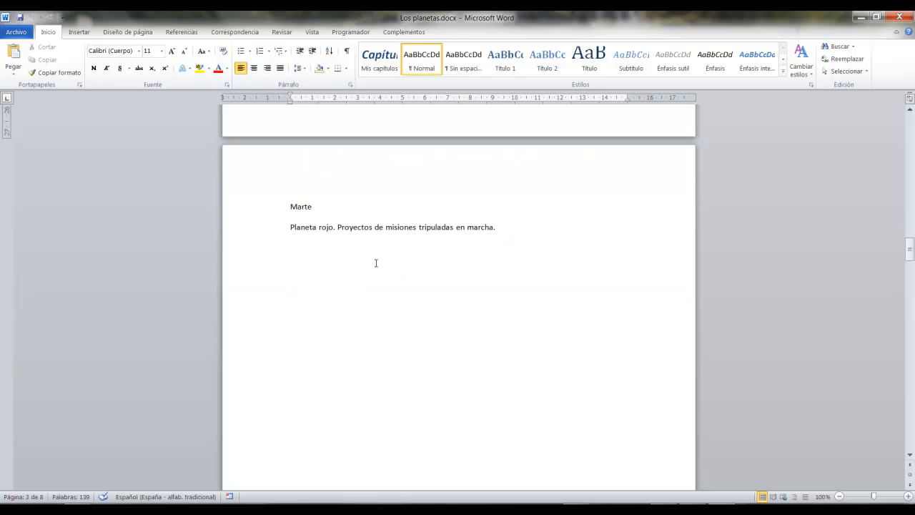
scroll(376, 261, "down", 15)
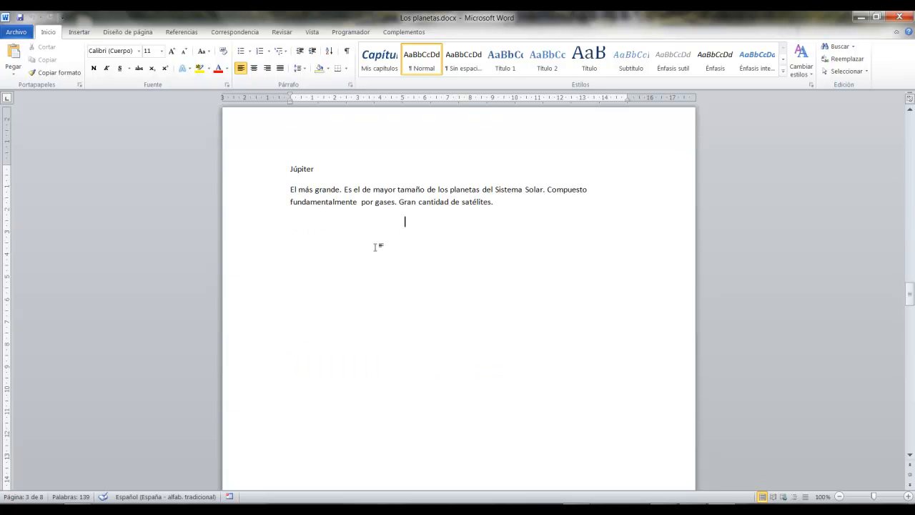
scroll(369, 244, "down", 15)
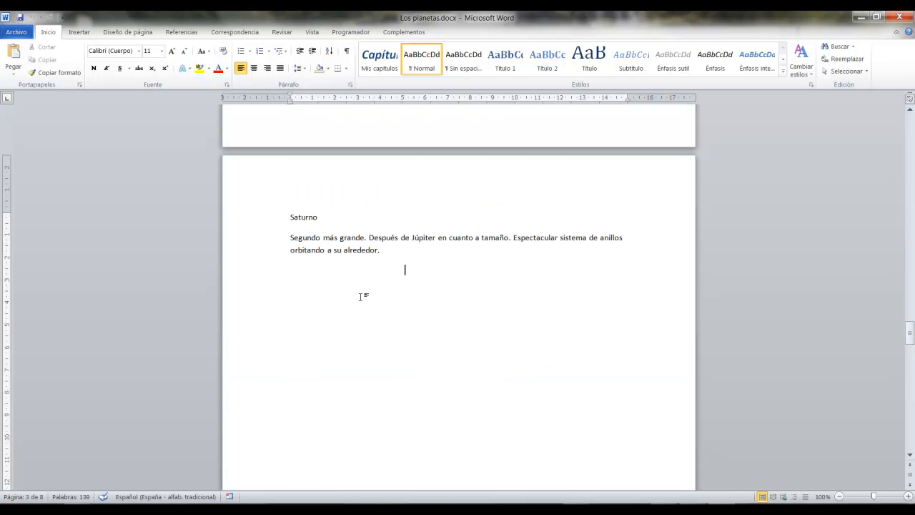
scroll(362, 295, "down", 15)
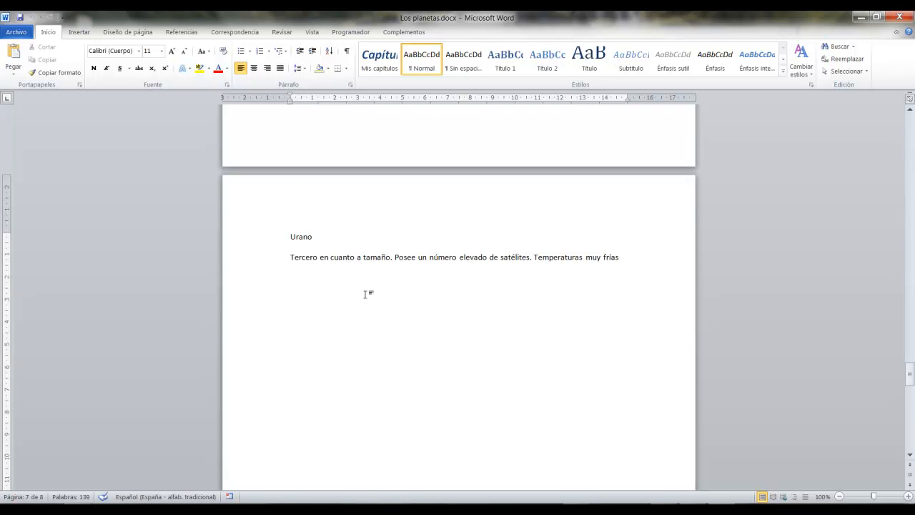
scroll(366, 294, "down", 15)
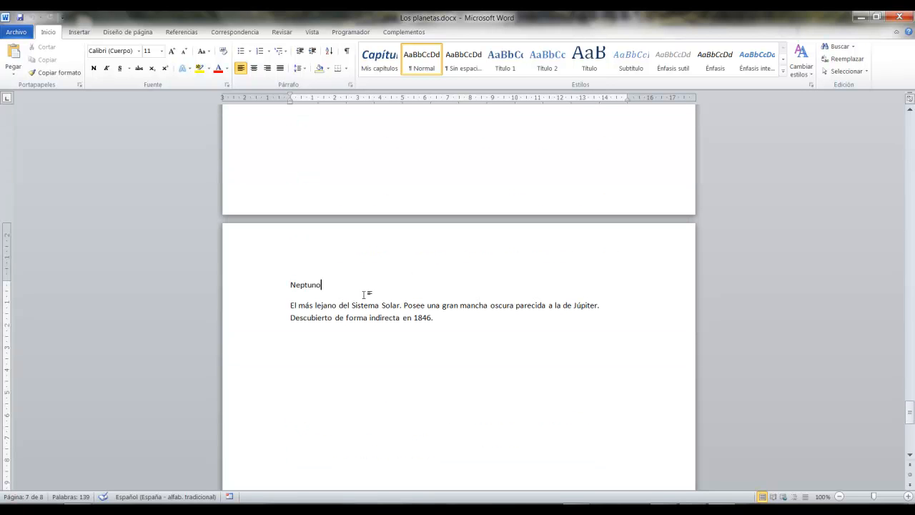
scroll(347, 290, "down", 5)
scroll(354, 287, "up", 6)
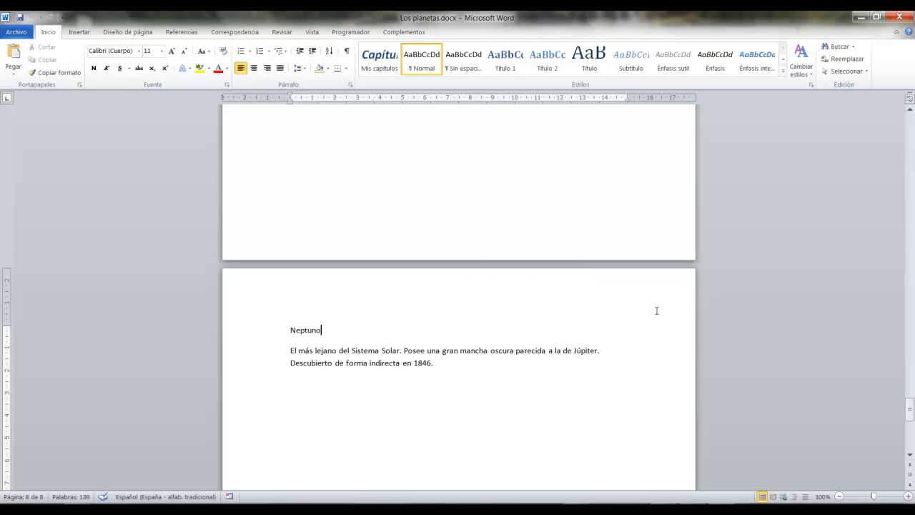
Return to the first page and examine the Los planetas title above the Mercurio heading.
left_click_drag(909, 408, 909, 125)
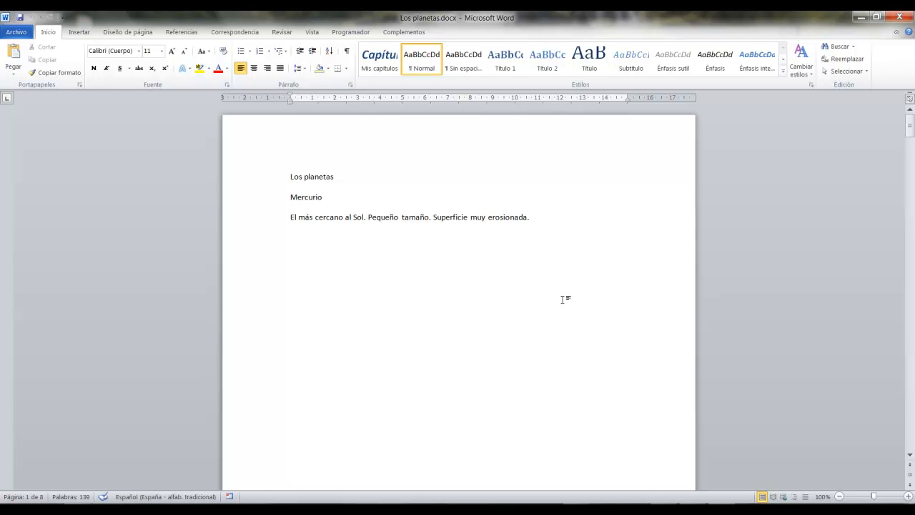
scroll(562, 300, "down", 1)
scroll(562, 300, "up", 1)
left_click_drag(277, 162, 108, 162)
key("Escape")
scroll(377, 174, "down", 5)
scroll(379, 175, "up", 5)
Minimize Los planetas.docx and the Word AV folder, and open the ACCESS FUNCIONES AVANZADAS manual from the desktop.
left_click(16, 32)
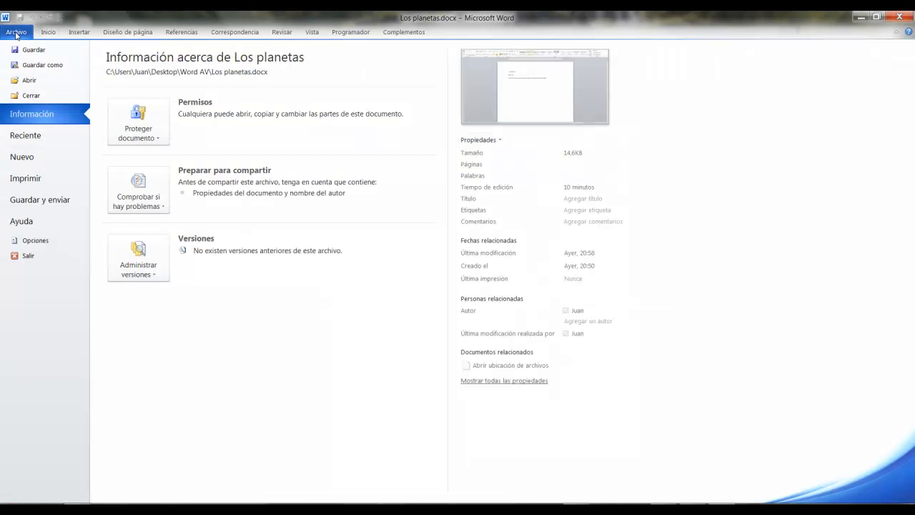
left_click(860, 17)
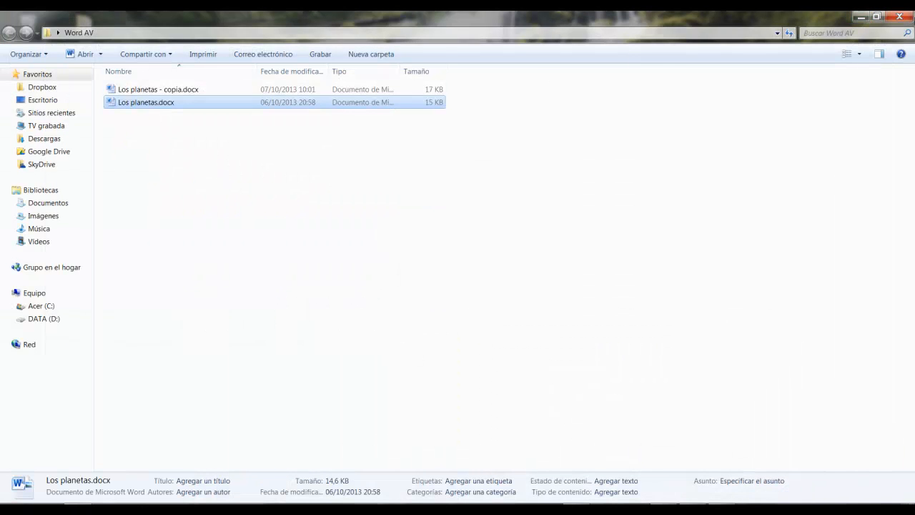
left_click(860, 17)
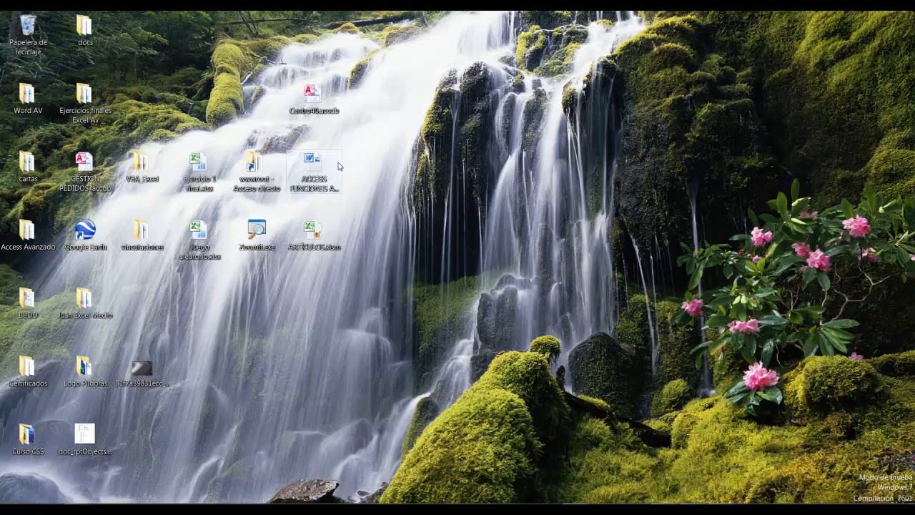
double_click(319, 169)
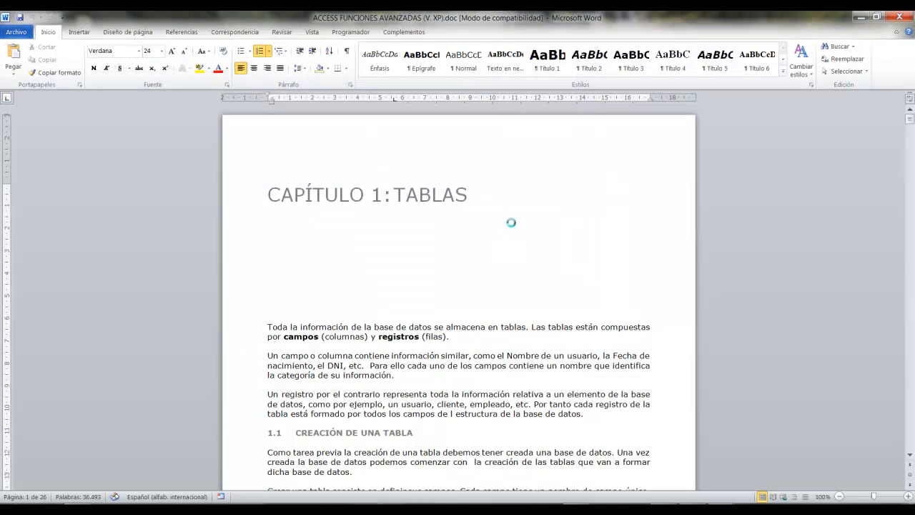
Go to the table of contents at the end of the manual and review its Capítulo 1: Tablas entries.
key("ctrl+End")
scroll(522, 329, "up", 5)
scroll(522, 329, "up", 20)
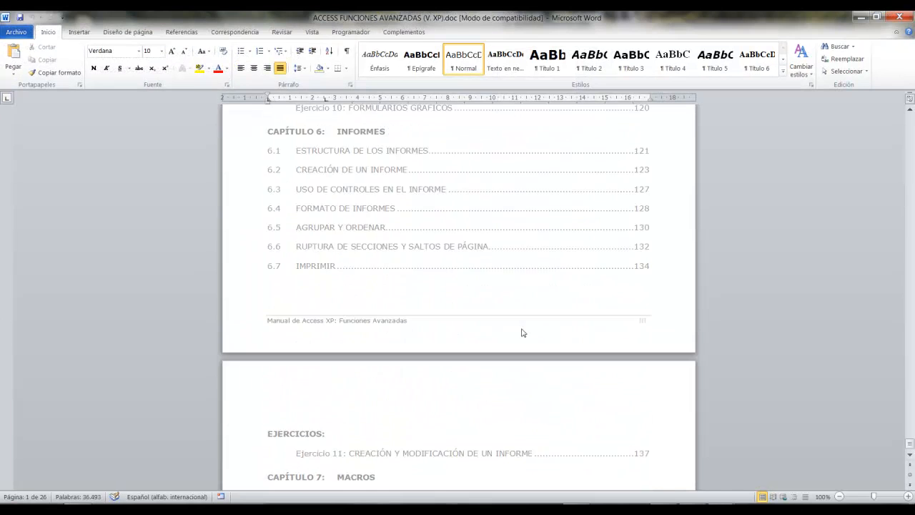
scroll(526, 332, "up", 20)
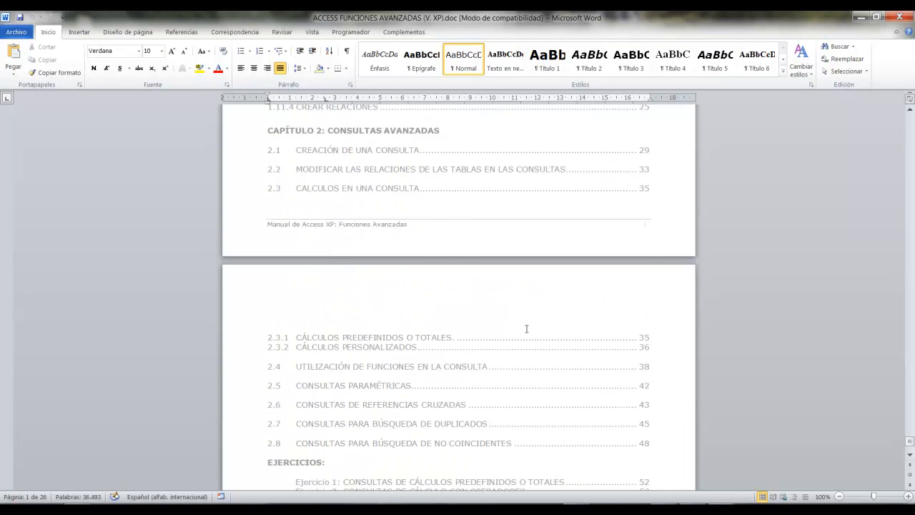
scroll(530, 329, "up", 1)
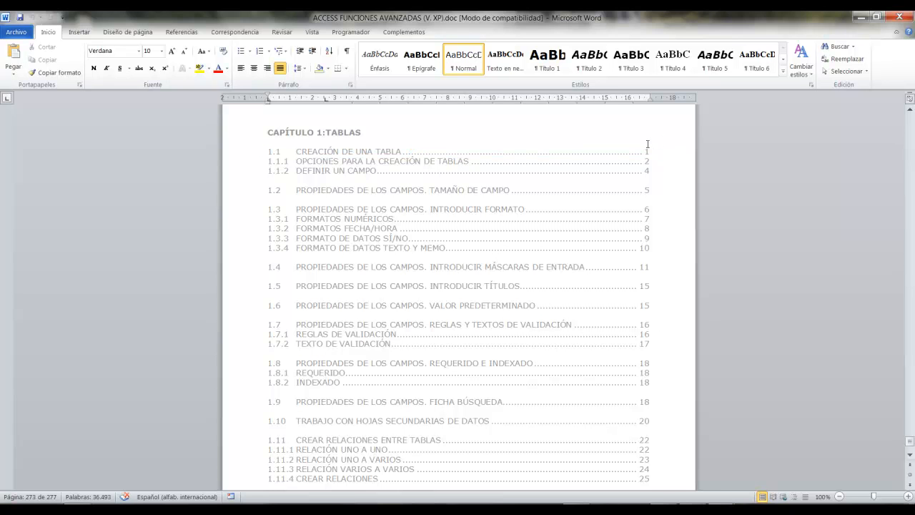
Return to the manual's first page and compare heading 1.1 Creación de una tabla with the body text and the Título 1 to Título 6 styles.
key("ctrl+Home")
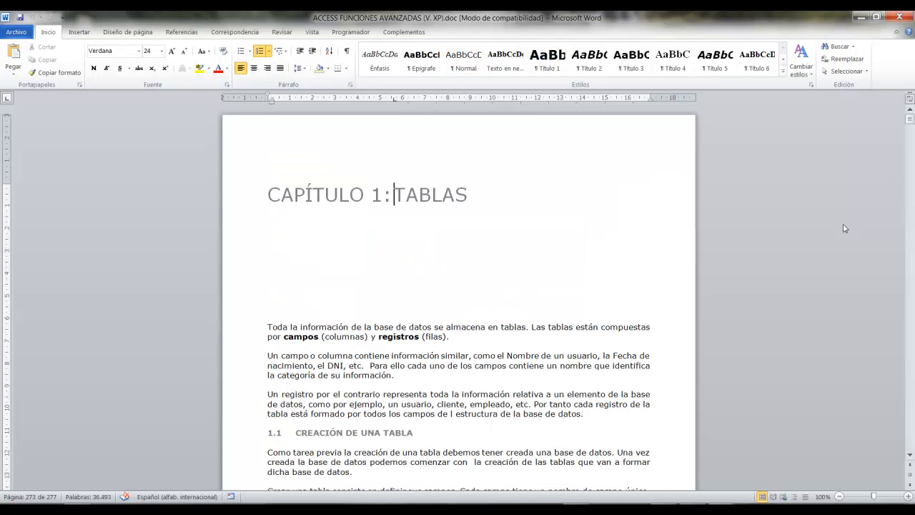
scroll(756, 262, "down", 6)
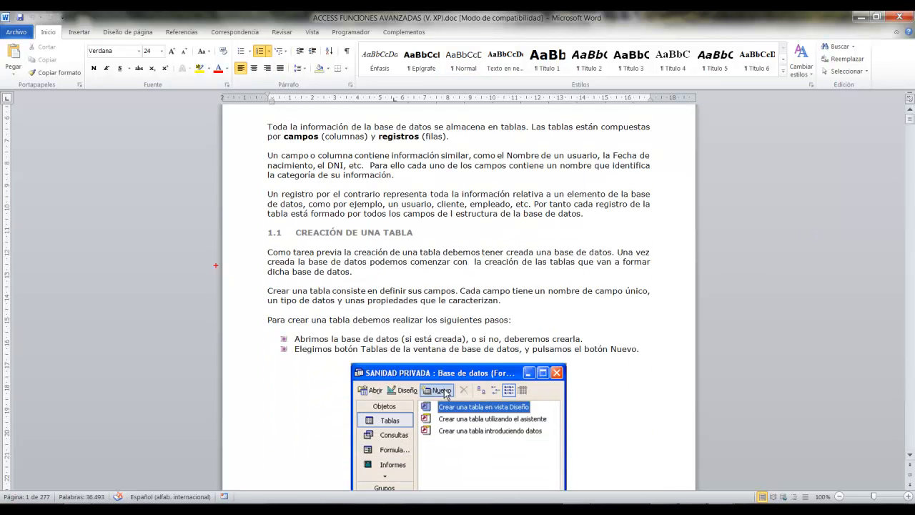
left_click_drag(261, 218, 433, 244)
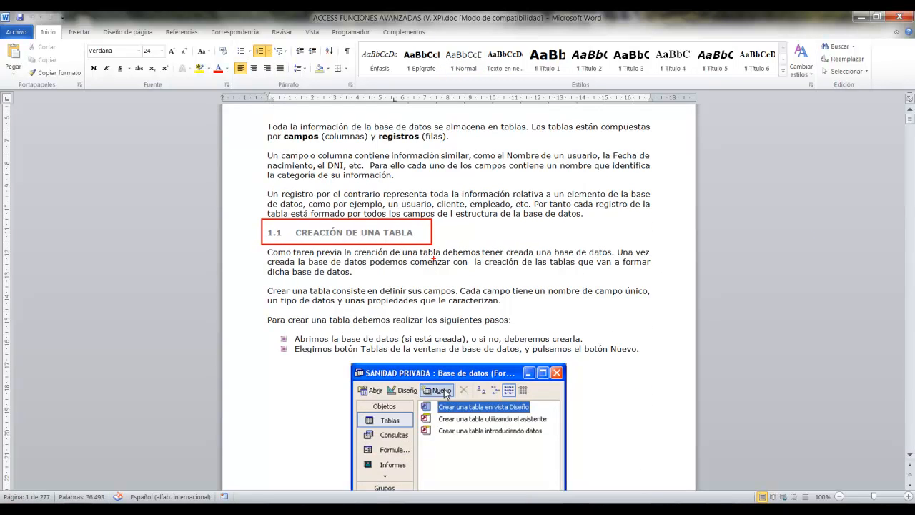
mouse_move(262, 283)
left_mouse_down()
mouse_move(337, 301)
mouse_move(590, 307)
left_mouse_up()
left_click_drag(513, 320, 784, 320)
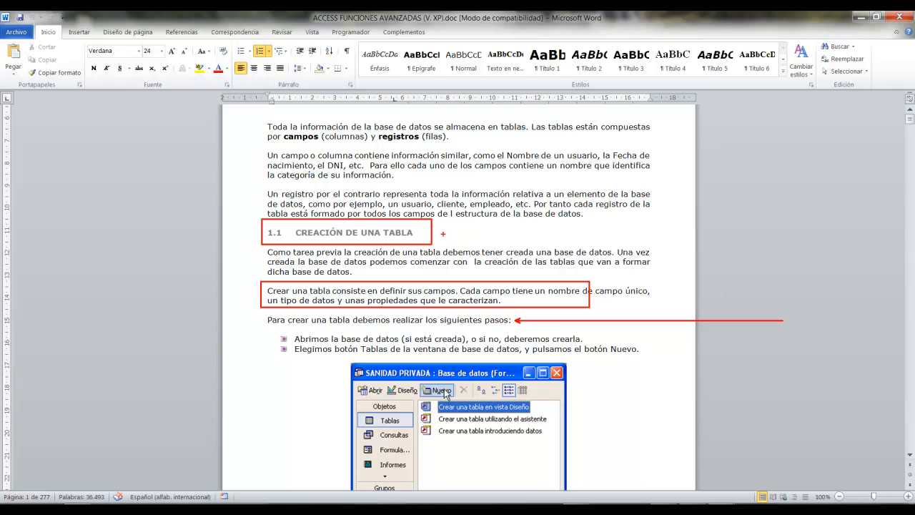
left_click_drag(442, 234, 704, 234)
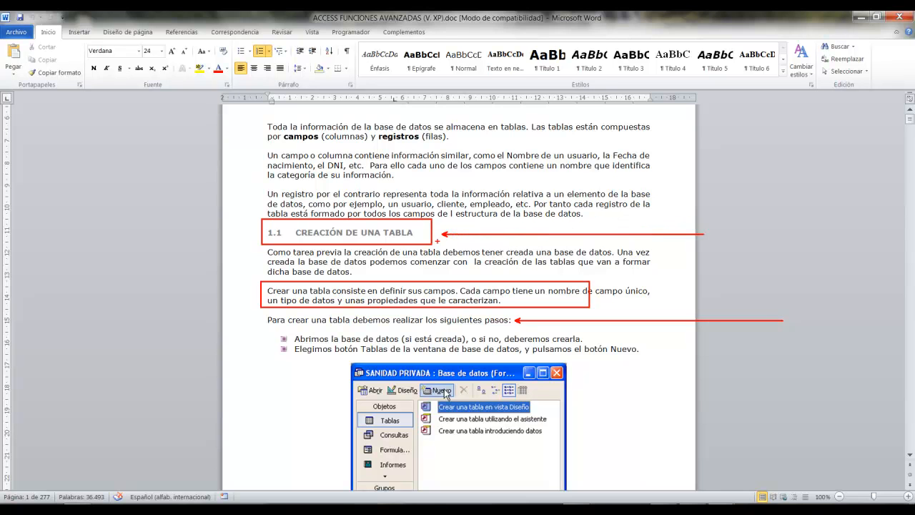
left_click_drag(247, 229, 20, 228)
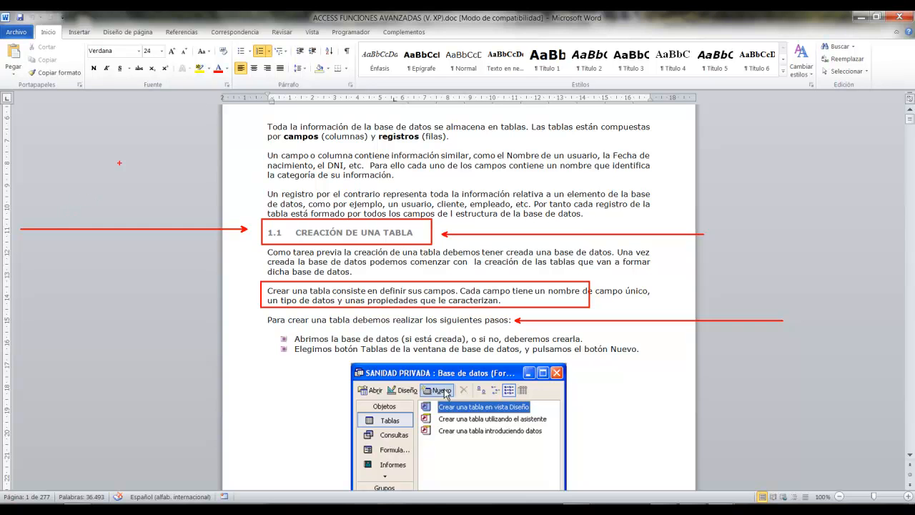
mouse_move(526, 38)
left_mouse_down()
mouse_move(623, 71)
mouse_move(785, 76)
left_mouse_up()
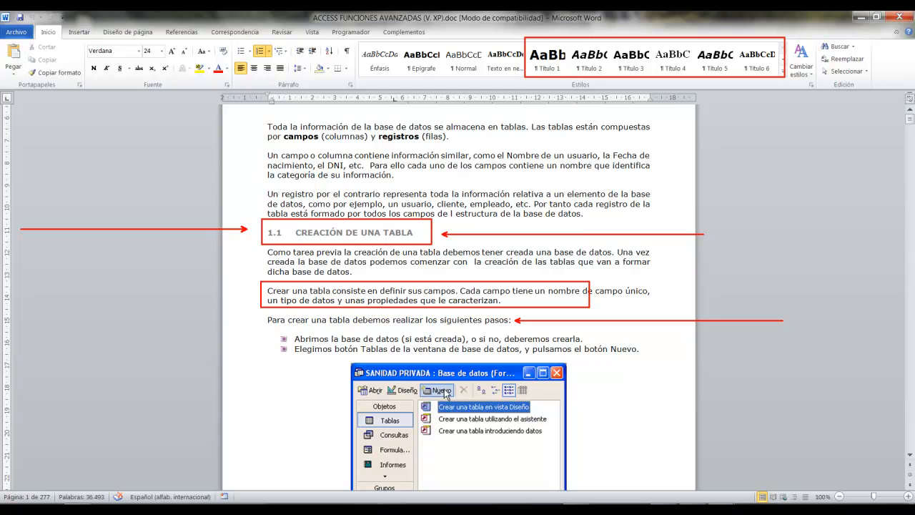
key("Escape")
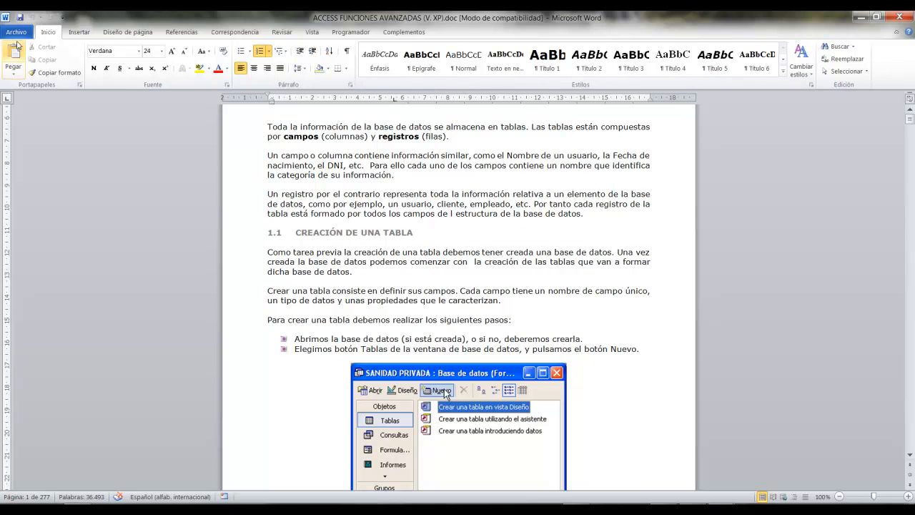
Close the Access manual and go back to editing view in Los planetas.docx.
left_click(16, 32)
left_click(33, 96)
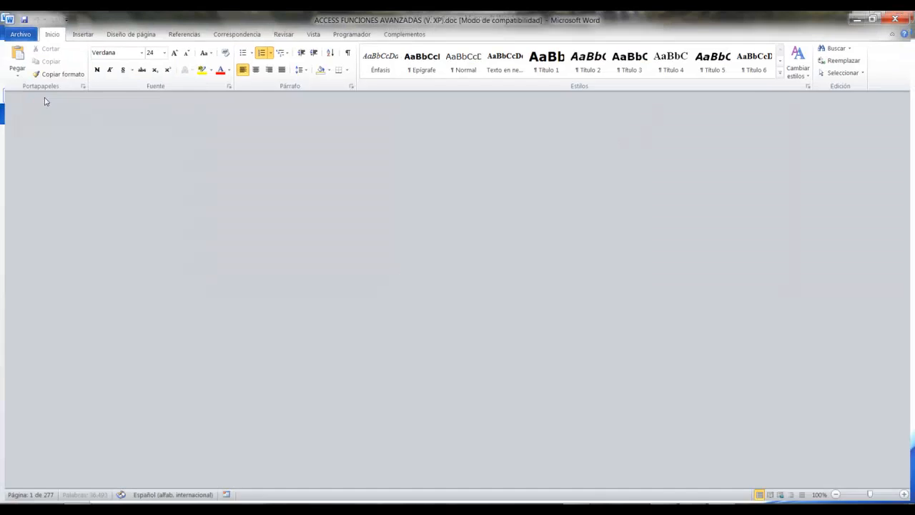
left_click(47, 32)
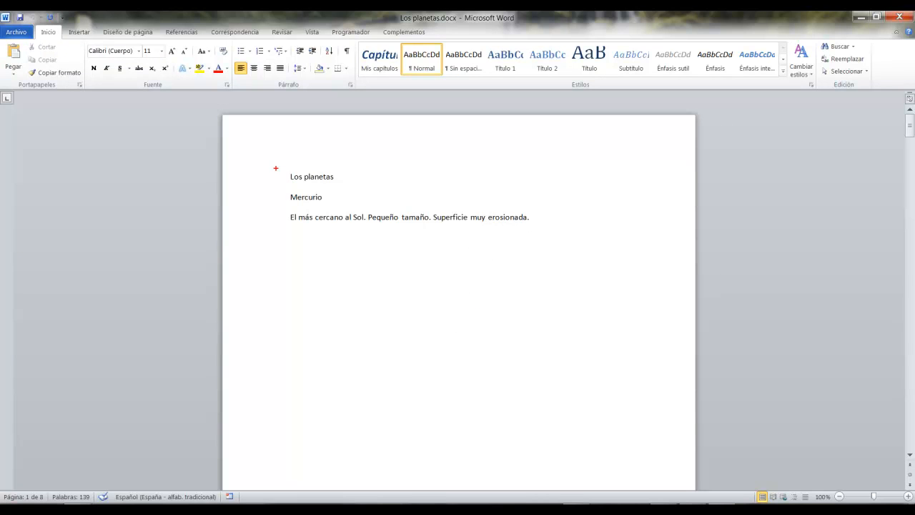
Examine which first-page lines are headings, comparing Los planetas and Mercurio with the description paragraph below them.
left_click_drag(280, 165, 371, 183)
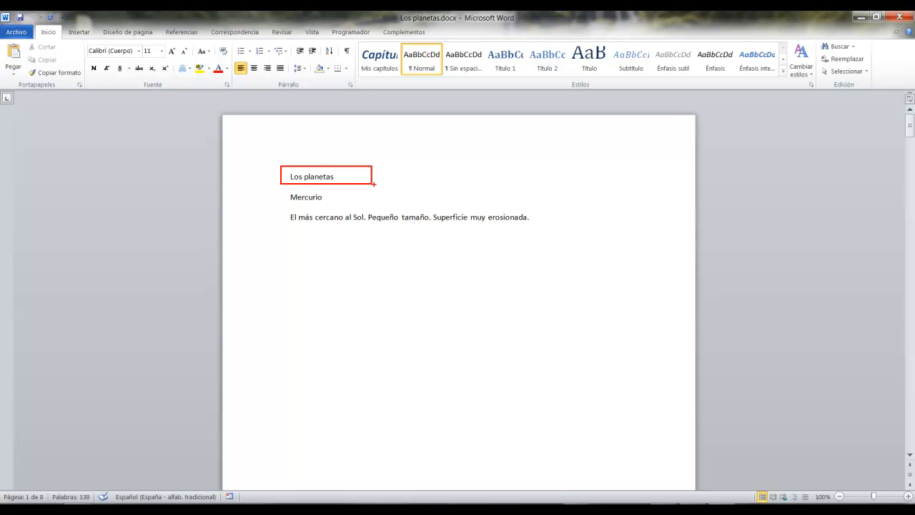
left_click_drag(334, 196, 433, 198)
mouse_move(281, 227)
left_mouse_down()
mouse_move(535, 227)
mouse_move(587, 217)
left_mouse_up()
key("t")
type("no")
key("Escape")
key("Escape")
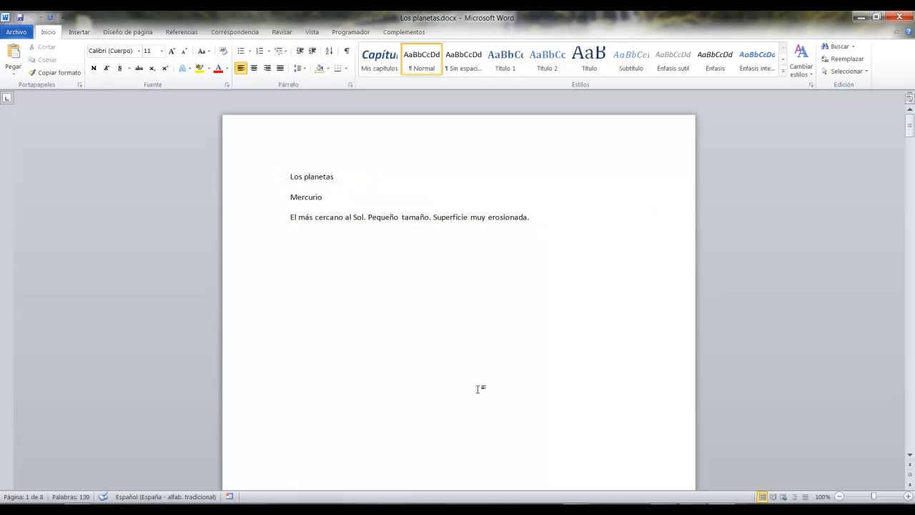
Examine the Venus heading against its description paragraph, and the Tierra heading on the following page.
scroll(475, 386, "down", 15)
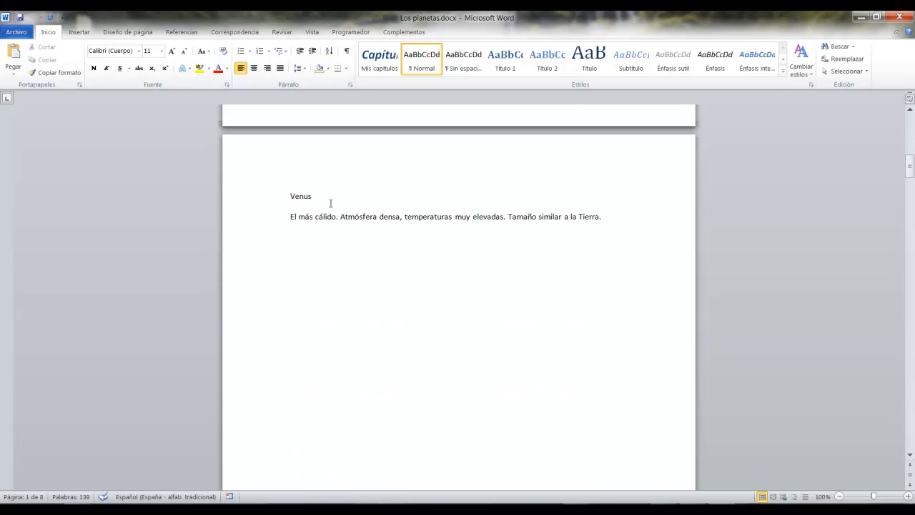
left_click(331, 202)
key("ctrl+2")
left_click_drag(283, 209, 637, 230)
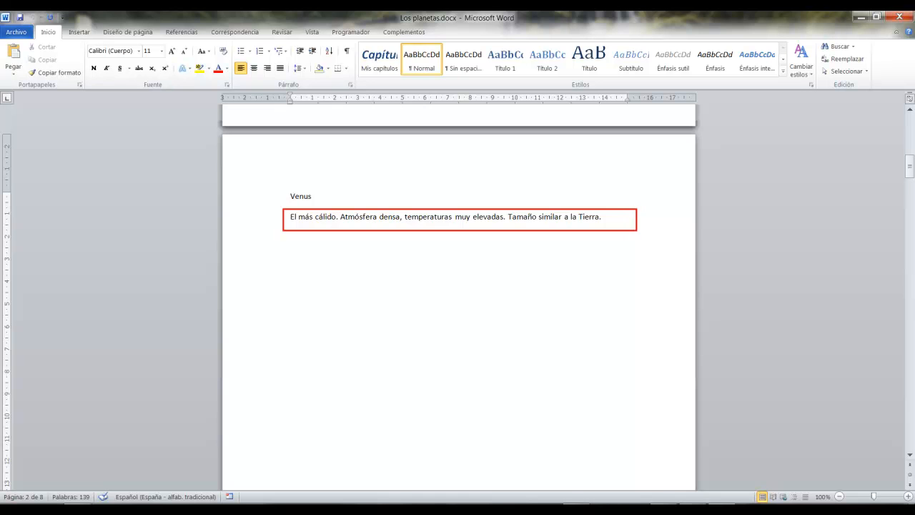
key("Escape")
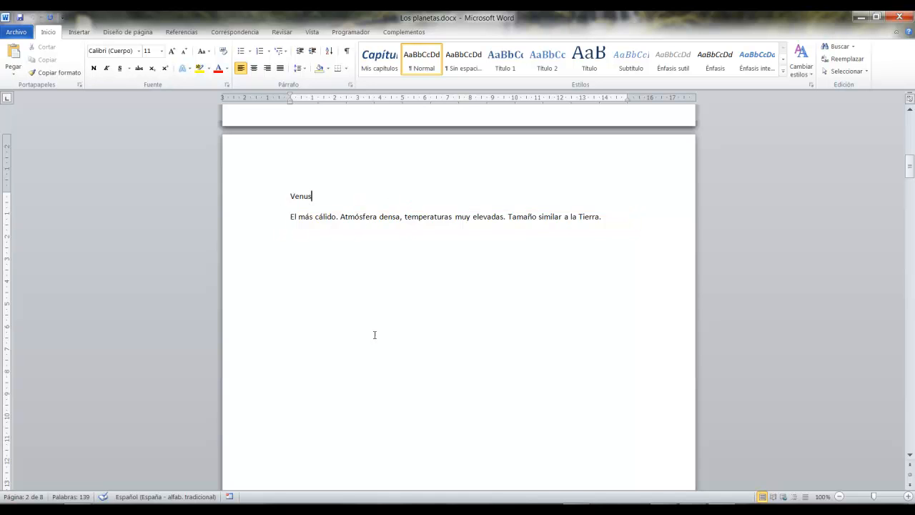
scroll(373, 333, "down", 18)
left_click_drag(303, 243, 324, 244)
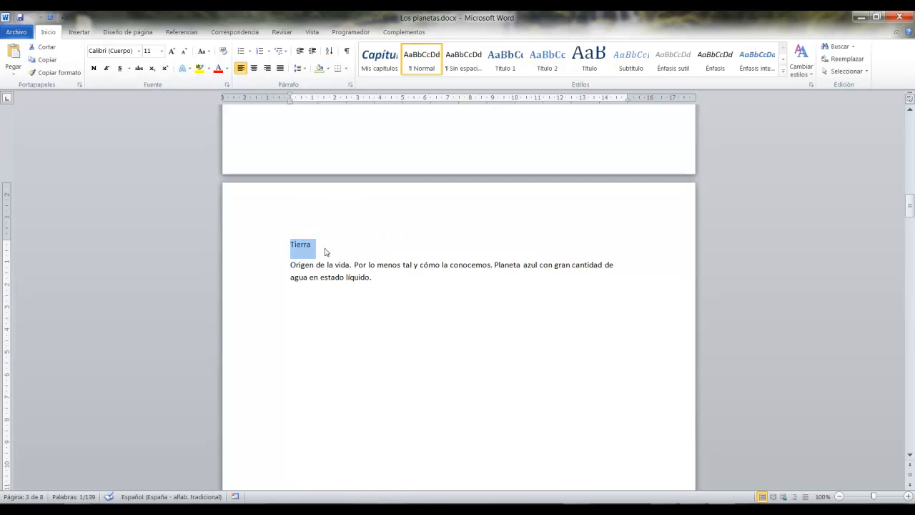
Apply the Título 1 style to the Los planetas heading on the first page.
left_click(323, 265)
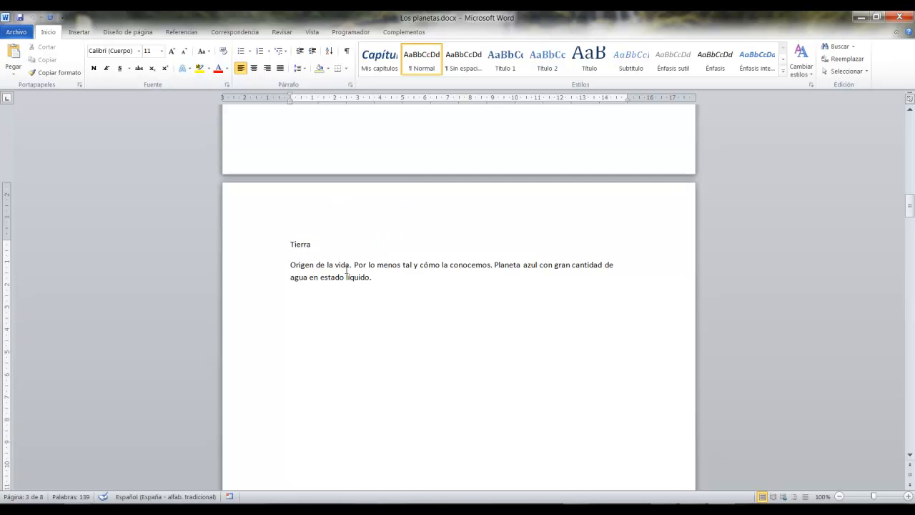
scroll(353, 290, "down", 3)
scroll(357, 293, "up", 10)
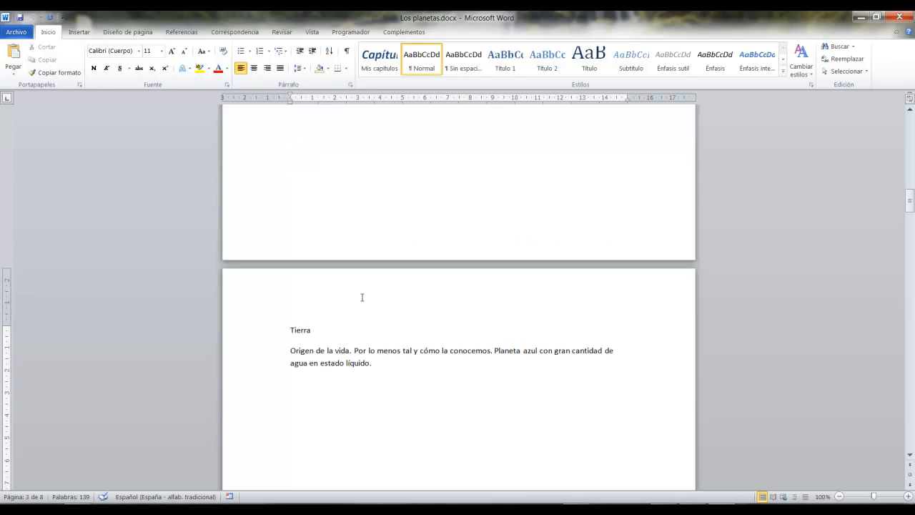
scroll(361, 297, "down", 10)
scroll(361, 297, "up", 10)
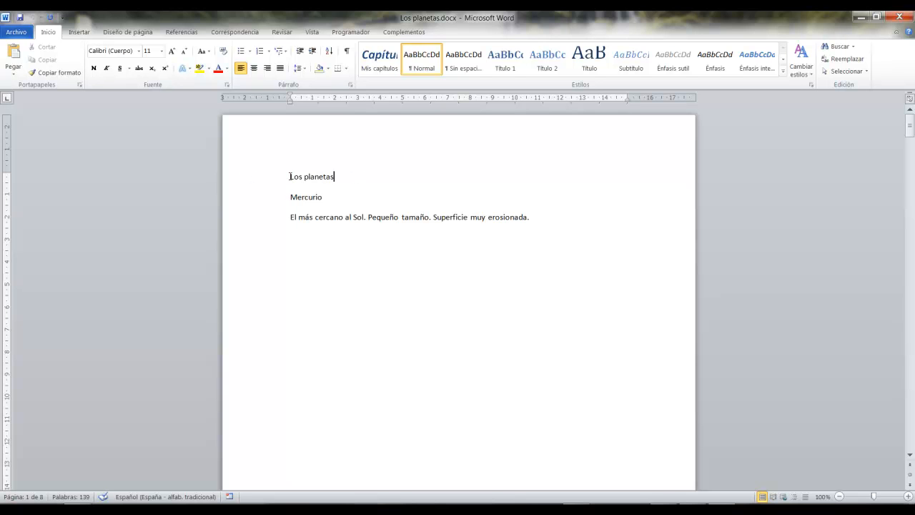
left_click(357, 176)
left_click(515, 64)
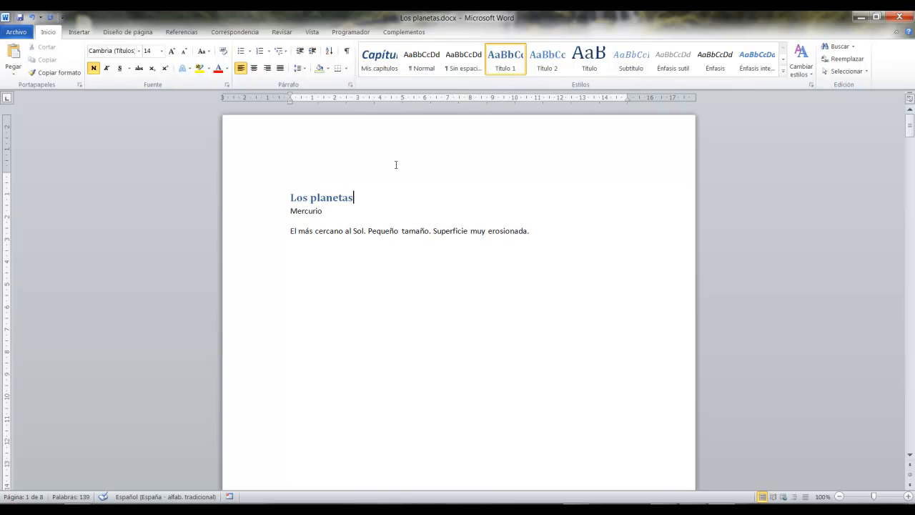
Apply the Título 1 style to the Mercurio heading.
left_click(345, 210)
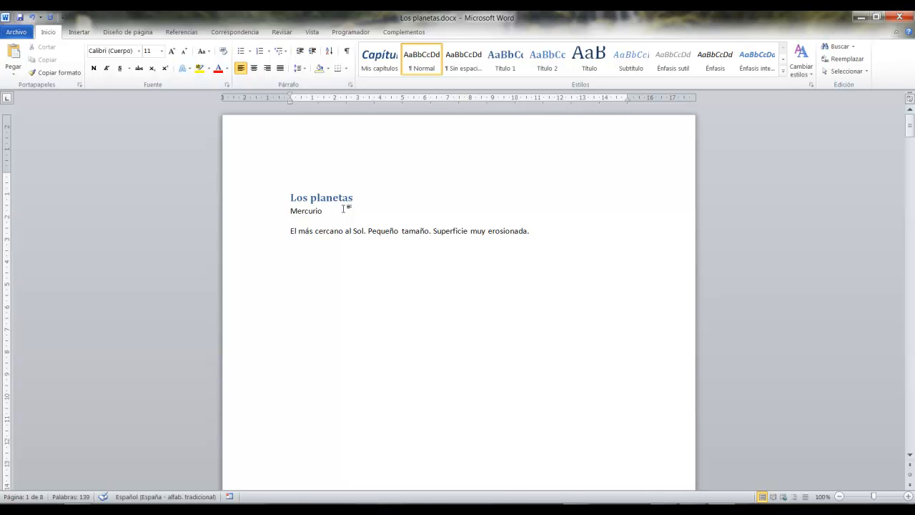
left_click(515, 58)
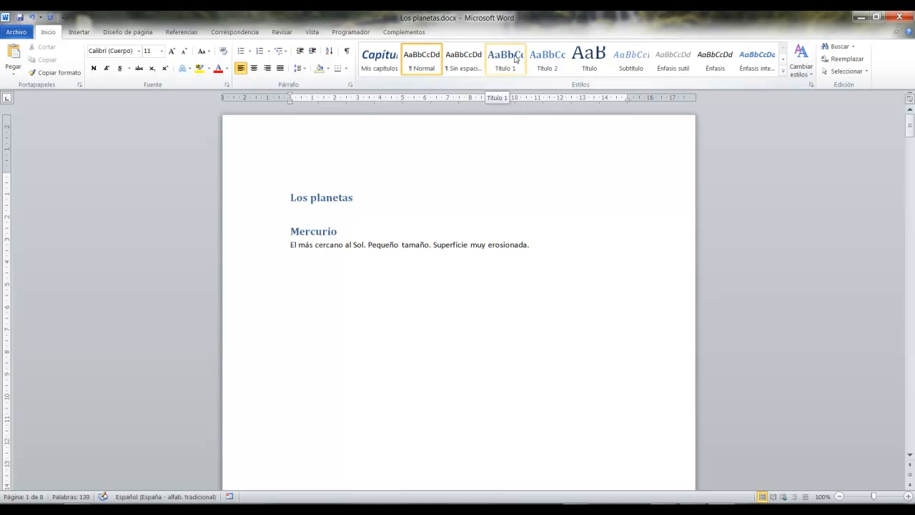
left_click(515, 58)
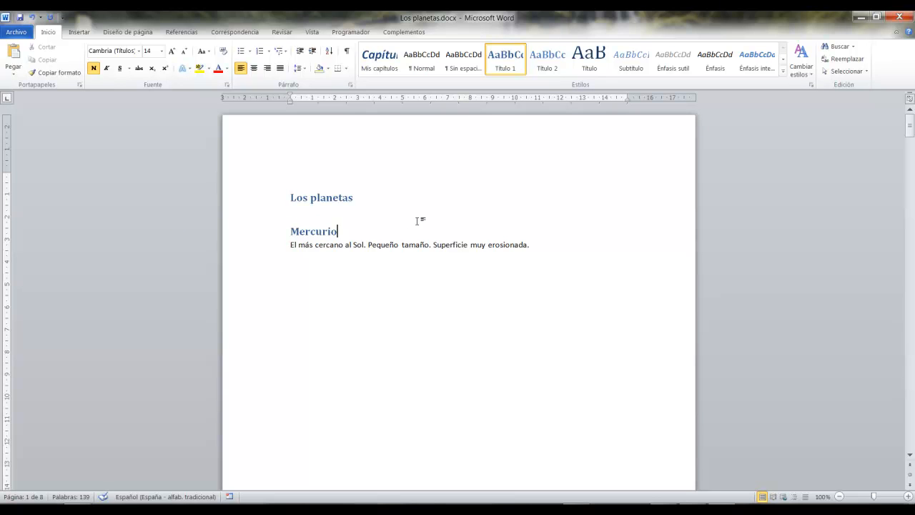
Apply the Título 2 style to the Mercurio heading and compare its level with Los planetas.
left_click(343, 233)
key("ctrl+alt+2")
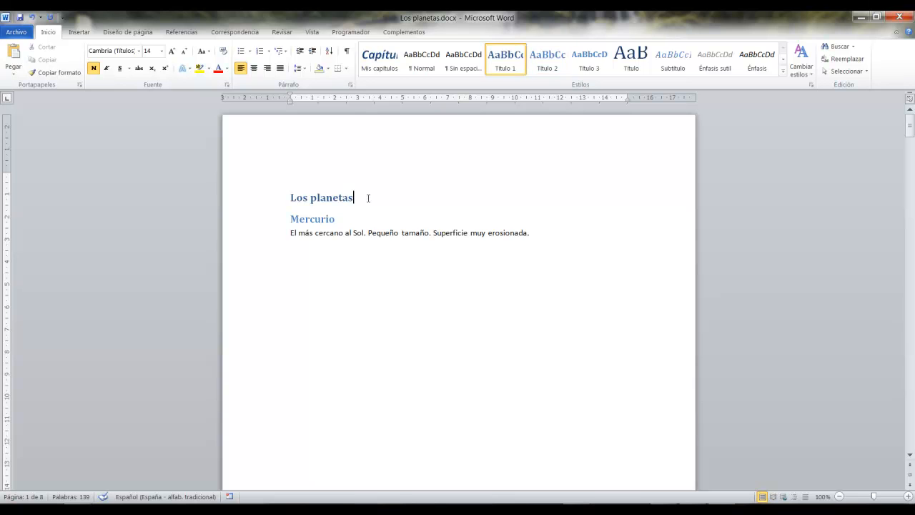
left_click(360, 217)
Apply the Título 2 style to the Venus heading, keeping its description paragraph as normal text.
scroll(358, 234, "down", 5)
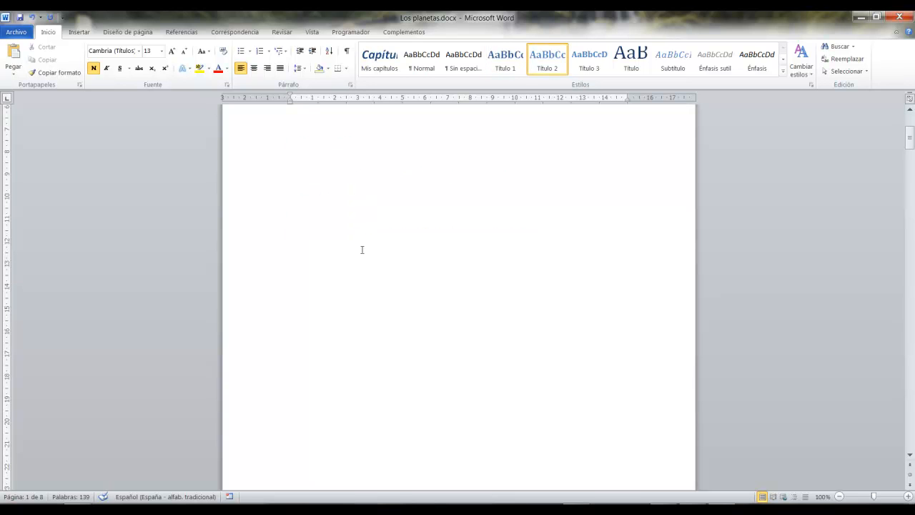
scroll(358, 235, "down", 8)
left_click(333, 166)
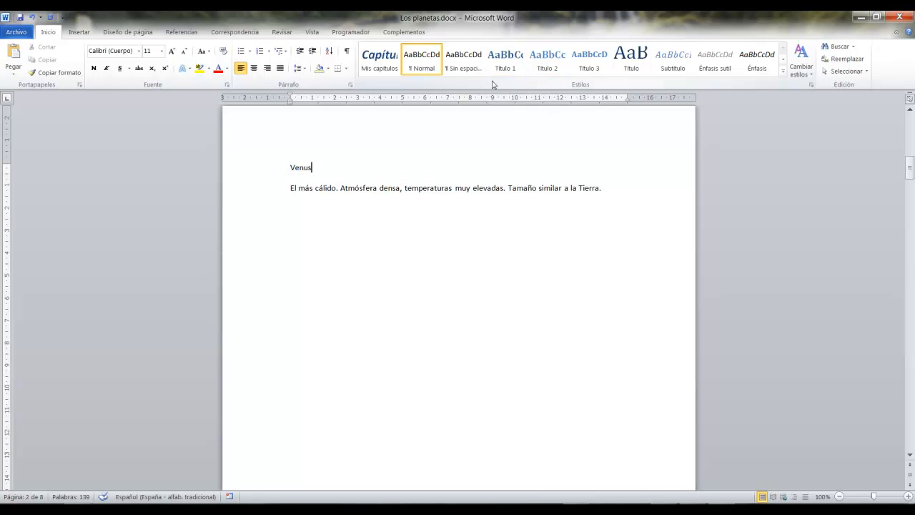
left_click(544, 69)
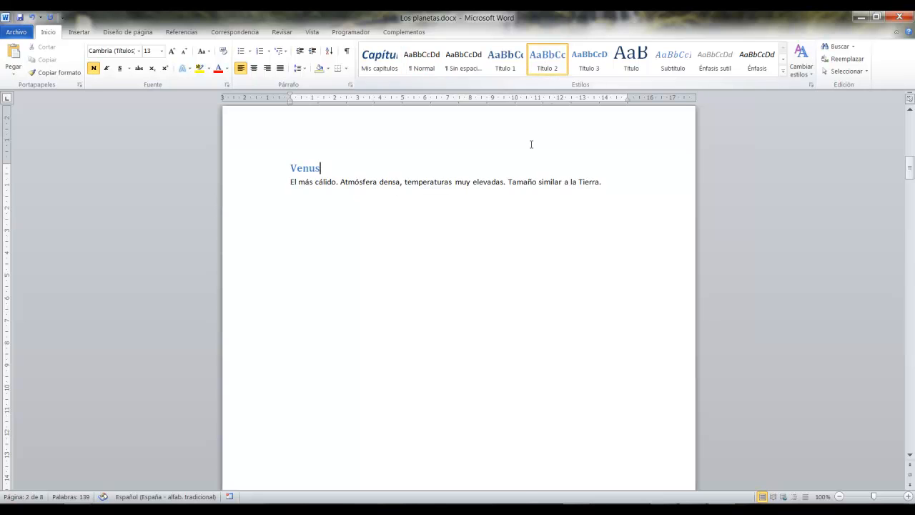
scroll(483, 236, "down", 9)
scroll(484, 235, "down", 5)
scroll(484, 233, "up", 19)
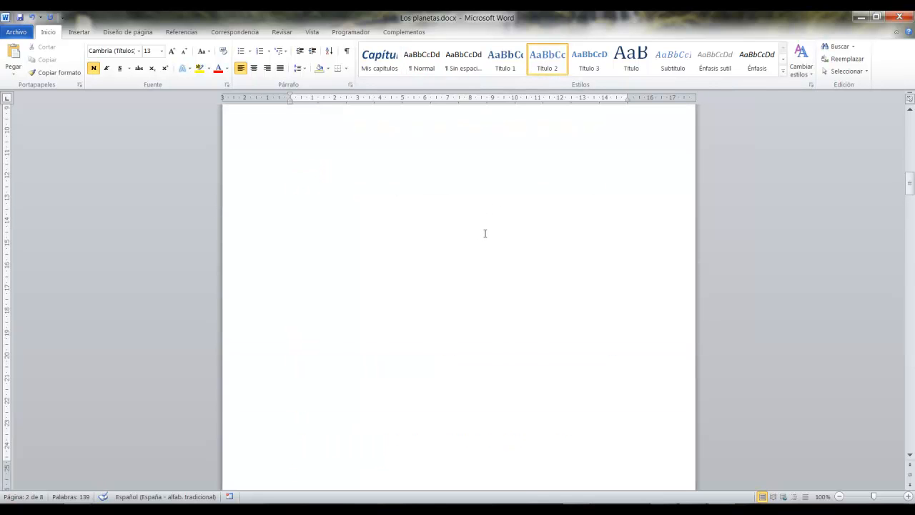
left_click_drag(619, 238, 292, 239)
left_click(338, 266)
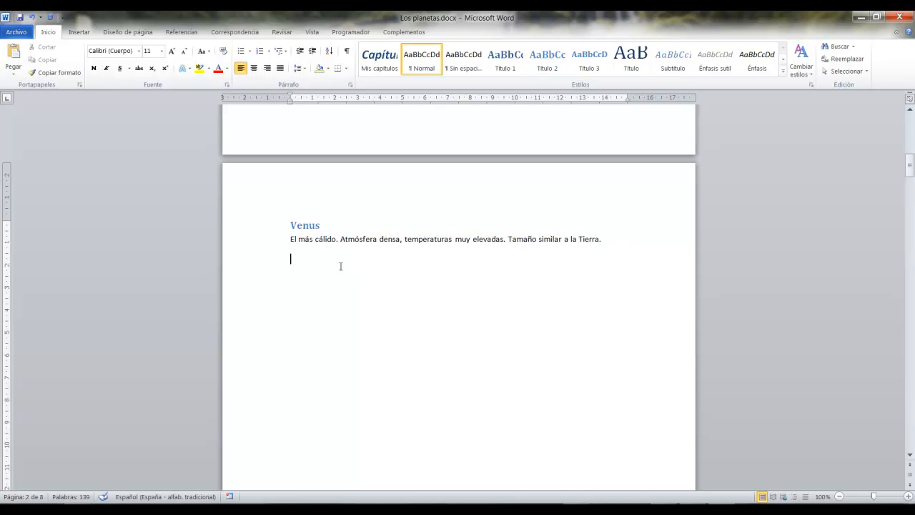
Apply the Título 2 style to the Tierra and Marte headings on their pages.
scroll(340, 266, "down", 15)
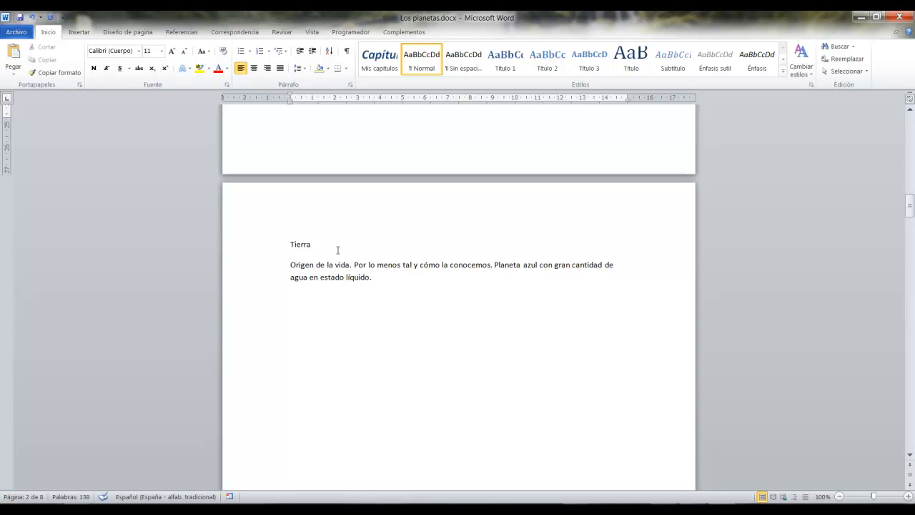
left_click(341, 250)
scroll(472, 377, "down", 15)
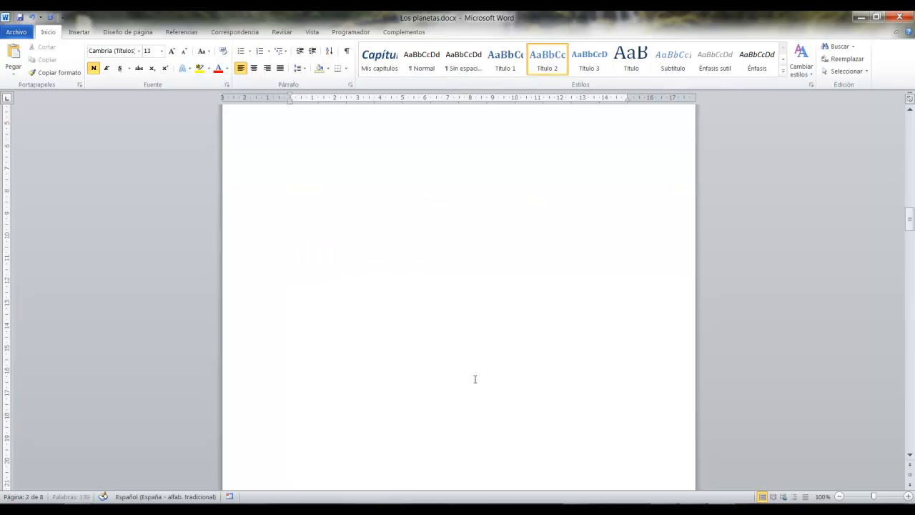
left_click(351, 265)
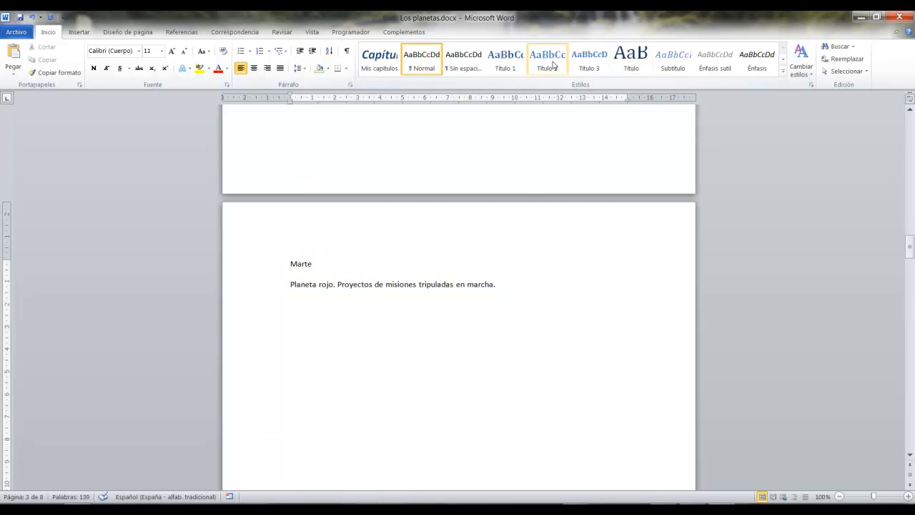
left_click(547, 57)
Apply the Título 2 style to the Júpiter and Saturno headings on the following pages.
scroll(518, 298, "down", 15)
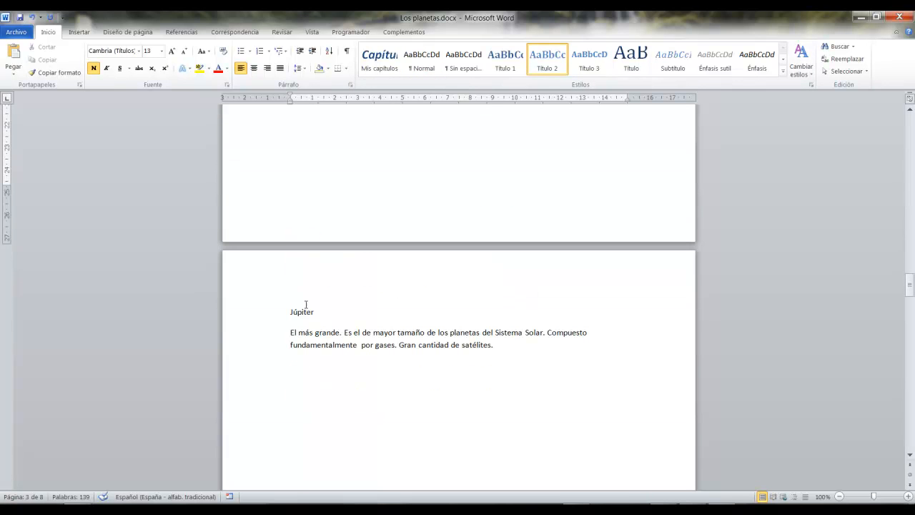
left_click(376, 282)
left_click(547, 57)
scroll(517, 270, "down", 15)
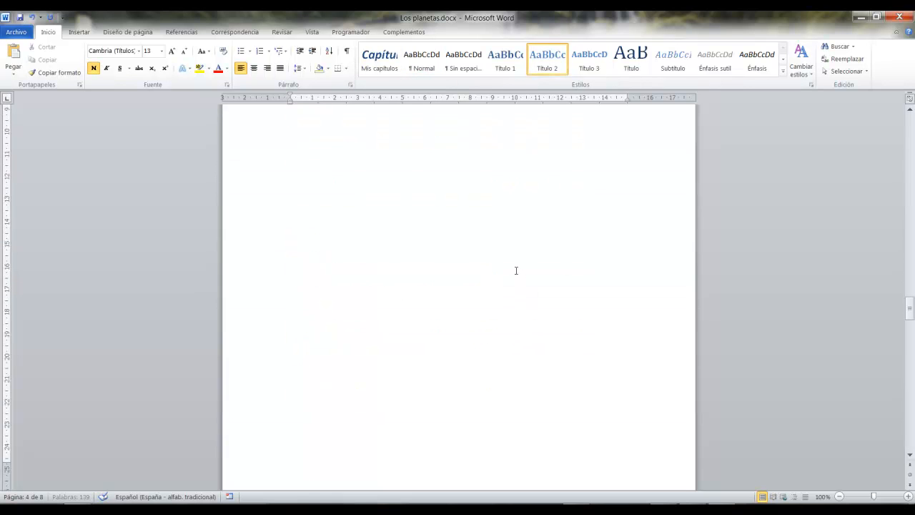
scroll(514, 268, "down", 5)
left_click(330, 361)
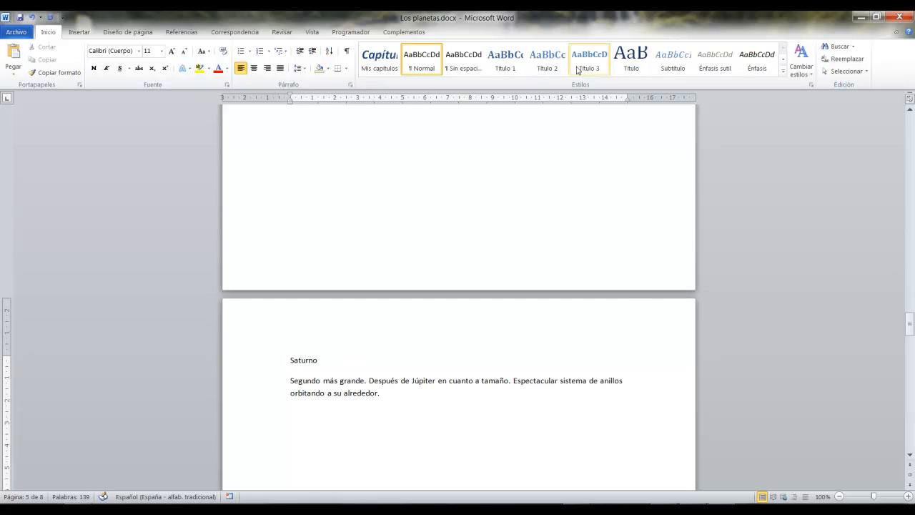
left_click(547, 57)
Apply the Título 2 style to the Urano and Neptuno headings on the last pages.
scroll(490, 290, "down", 15)
left_click(352, 238)
left_click(546, 57)
scroll(451, 354, "down", 5)
scroll(452, 354, "down", 5)
left_click(366, 316)
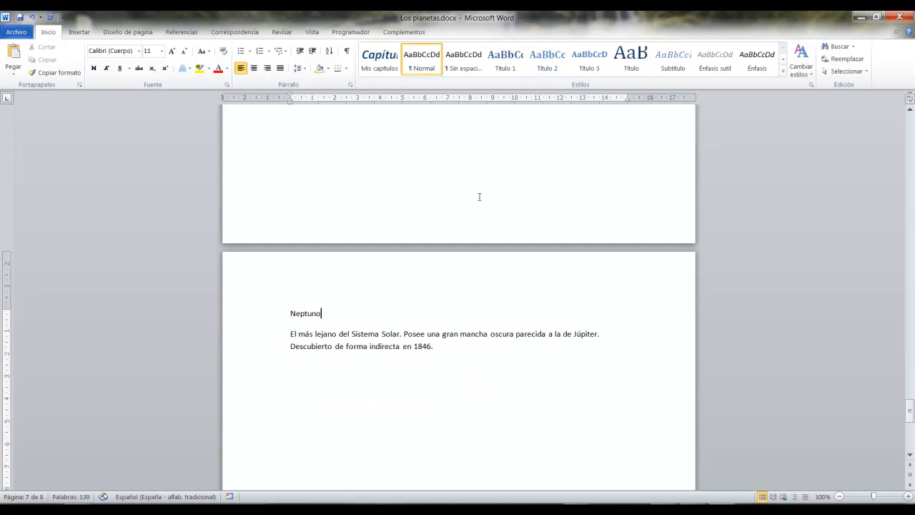
left_click(547, 57)
Look over the Urano and Neptuno pages, comparing each heading with its description, through to the end of the document.
scroll(501, 345, "down", 5)
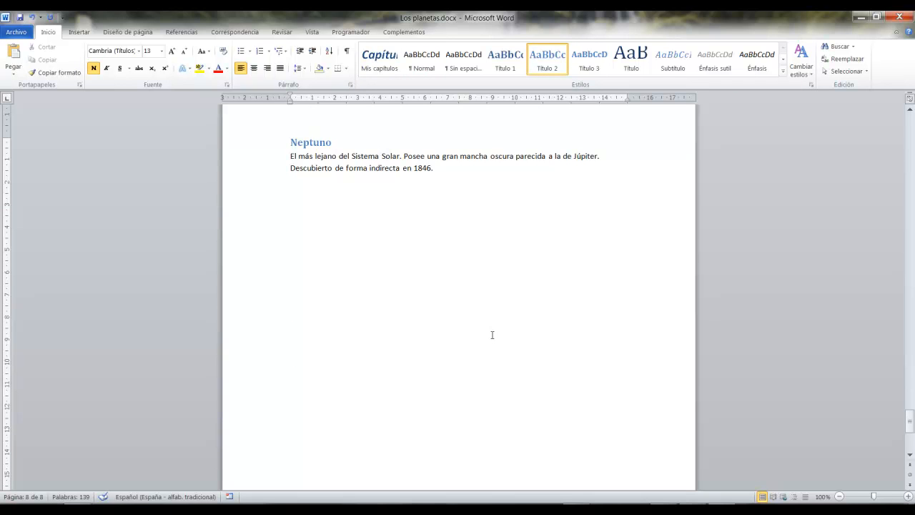
scroll(492, 335, "down", 2)
scroll(489, 335, "up", 5)
scroll(486, 334, "up", 3)
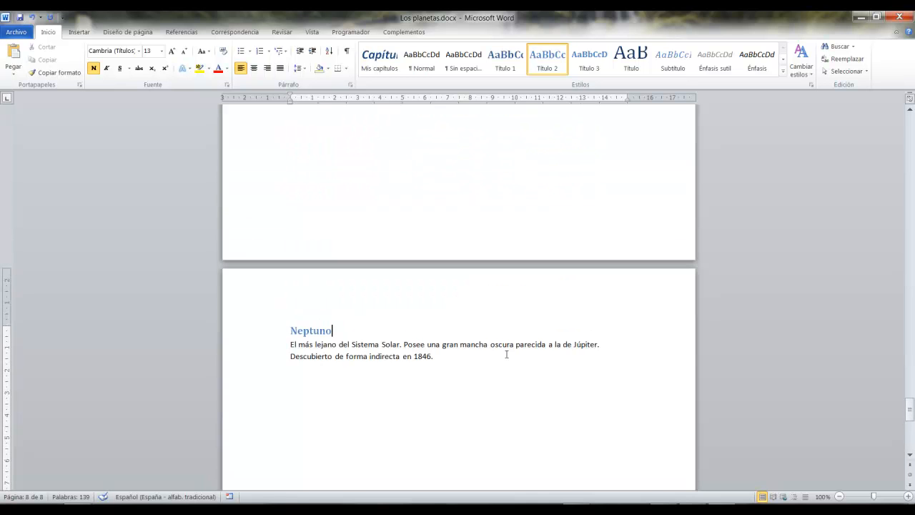
scroll(509, 354, "up", 20)
scroll(512, 354, "down", 2)
scroll(512, 354, "down", 20)
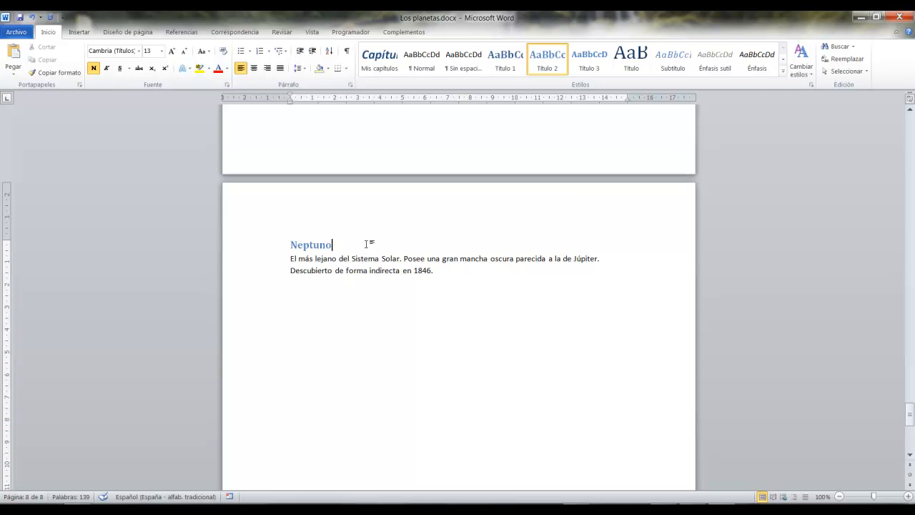
scroll(404, 262, "up", 10)
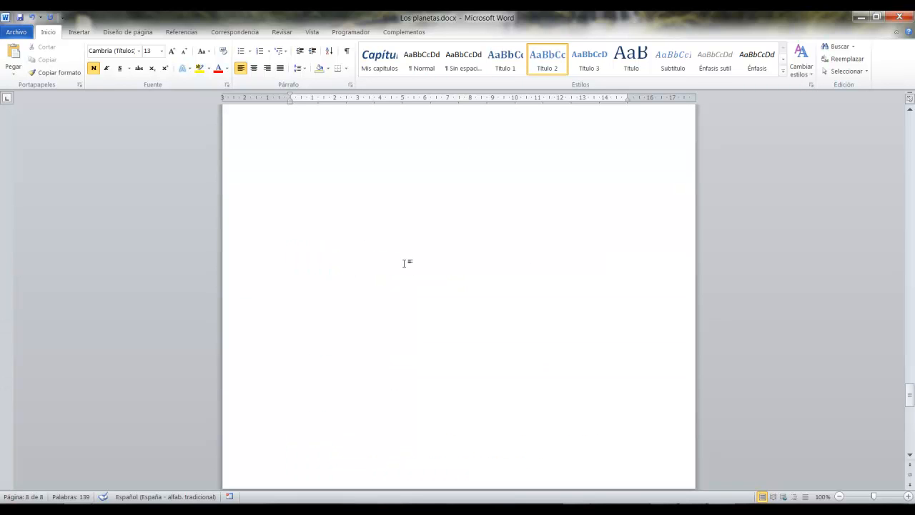
scroll(405, 262, "up", 10)
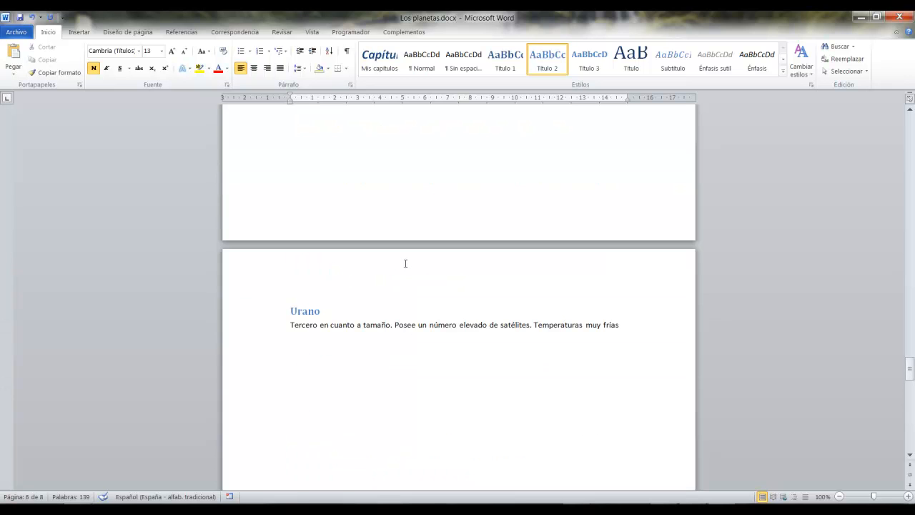
scroll(404, 263, "up", 5)
scroll(404, 263, "down", 10)
scroll(405, 263, "down", 15)
scroll(405, 263, "up", 5)
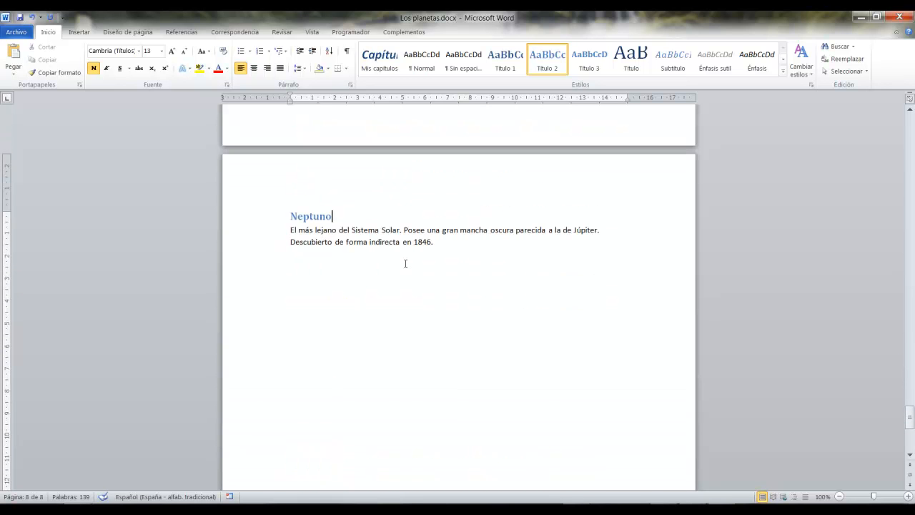
scroll(405, 264, "down", 3)
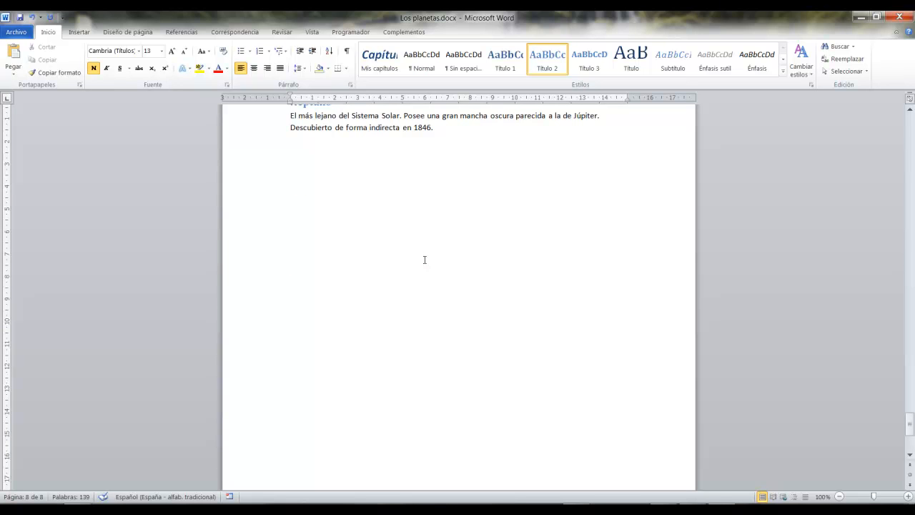
scroll(424, 260, "down", 5)
scroll(429, 264, "up", 13)
scroll(432, 265, "down", 5)
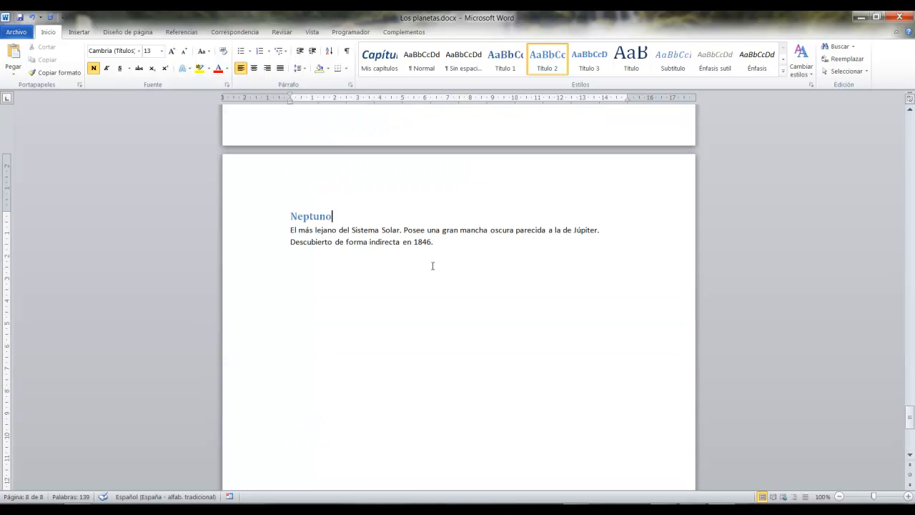
scroll(433, 266, "down", 3)
scroll(433, 266, "up", 2)
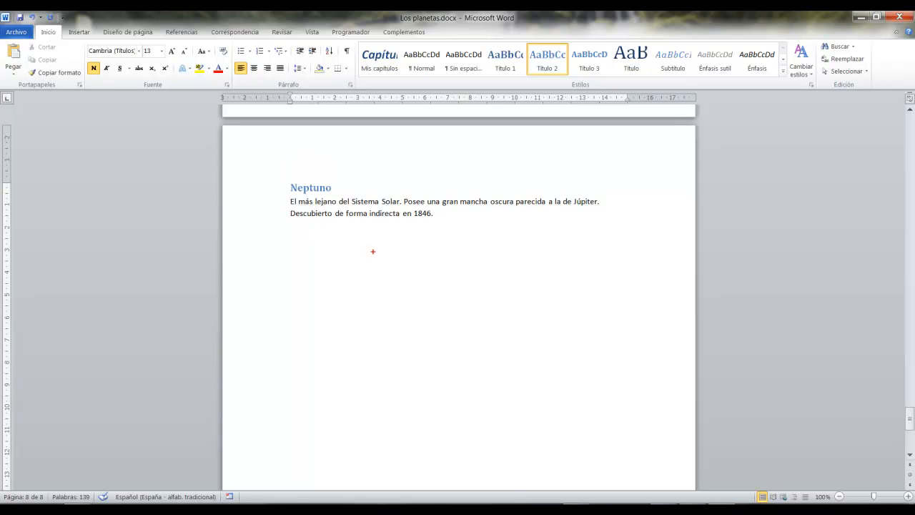
left_click_drag(282, 182, 669, 229)
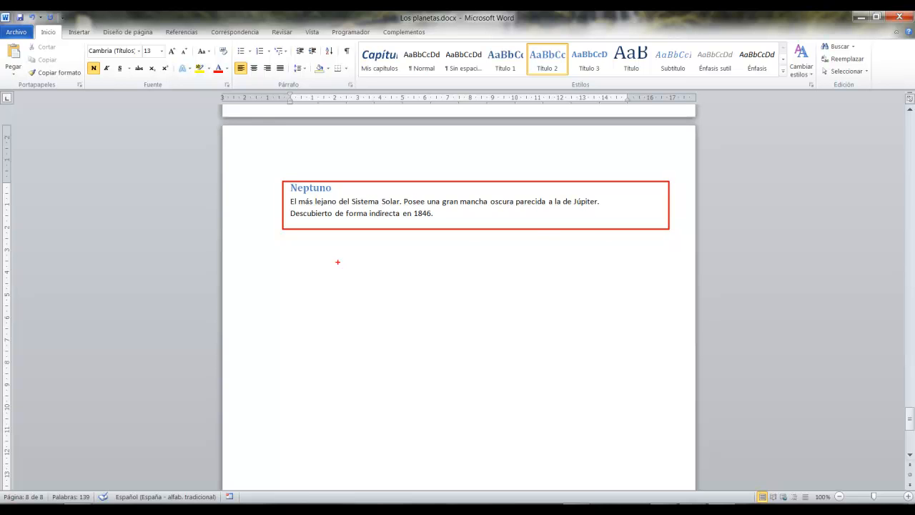
mouse_move(291, 266)
left_mouse_down()
mouse_move(482, 307)
mouse_move(679, 263)
mouse_move(667, 265)
left_mouse_up()
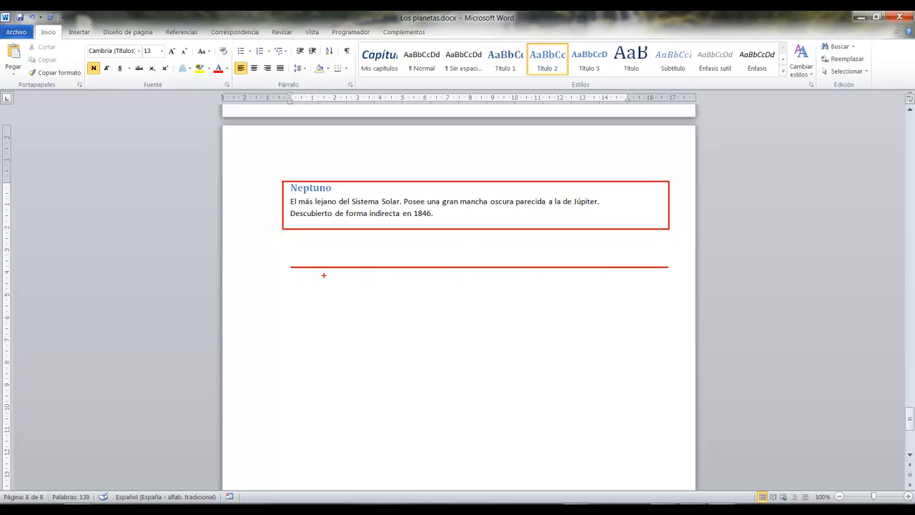
left_click_drag(269, 207, 95, 230)
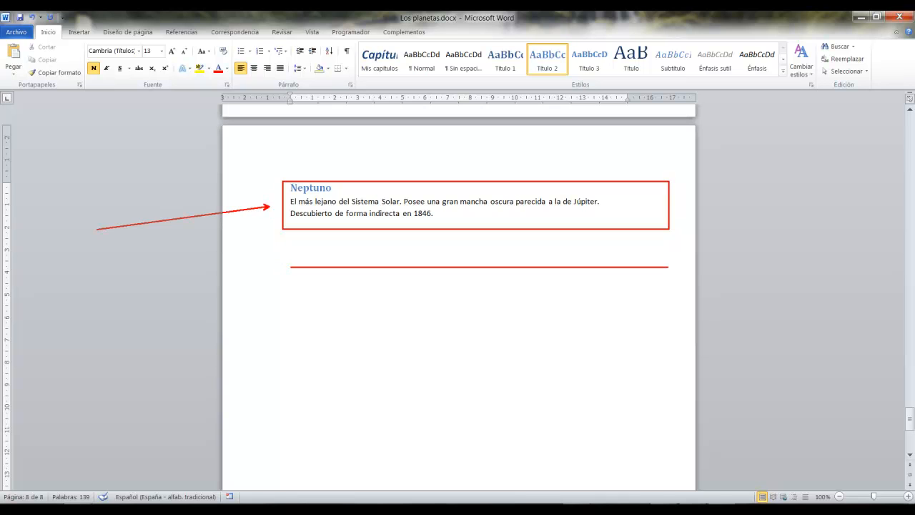
left_click_drag(250, 280, 0, 312)
key("Escape")
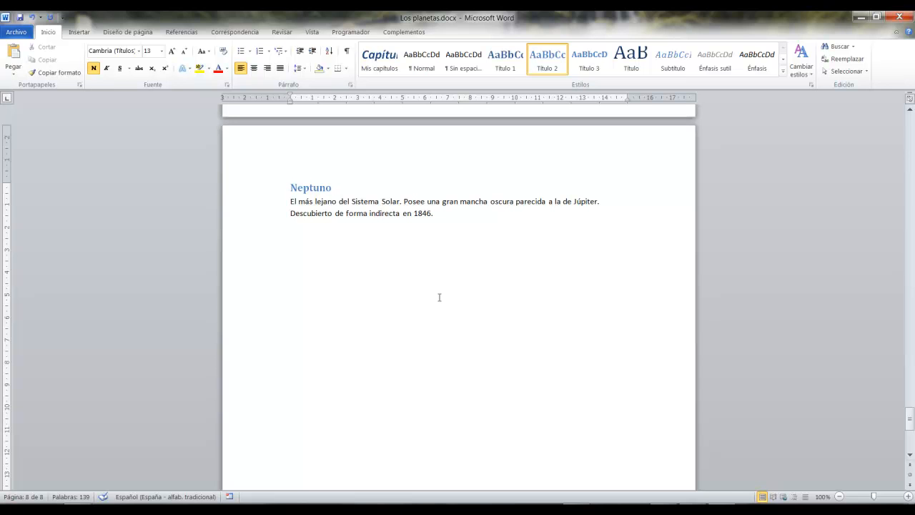
Insert a page break after the Neptuno description to start a new page at the end of the document.
scroll(443, 290, "down", 1)
left_click_drag(458, 185, 286, 159)
left_click(460, 191)
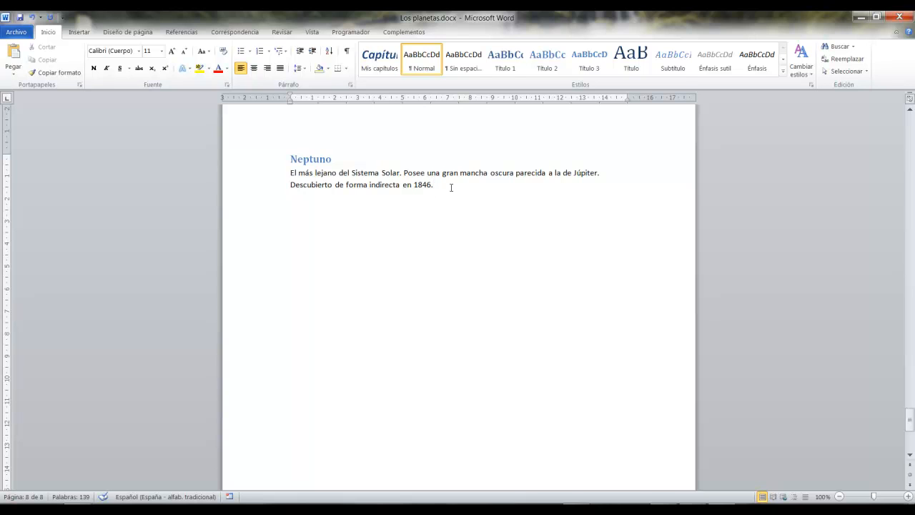
key("ctrl+Return")
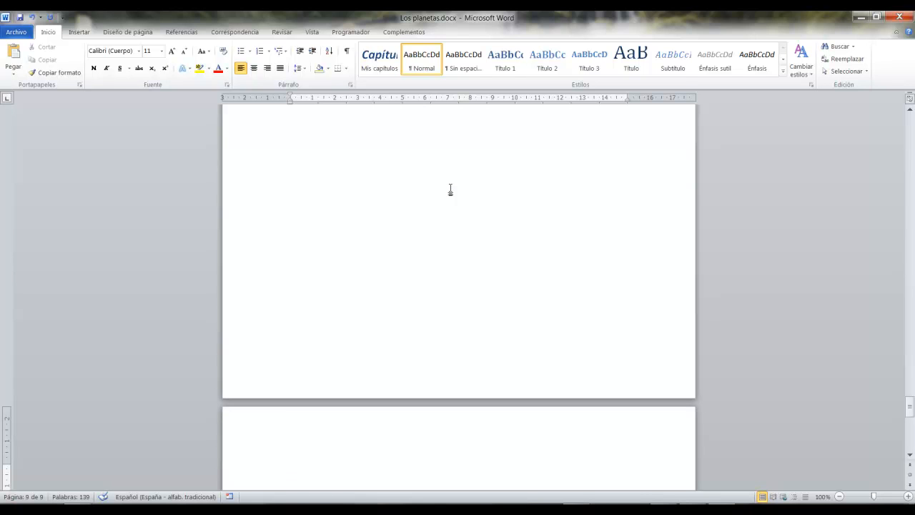
Go to the blank page at the end of the document and display the reference commands.
scroll(480, 304, "down", 4)
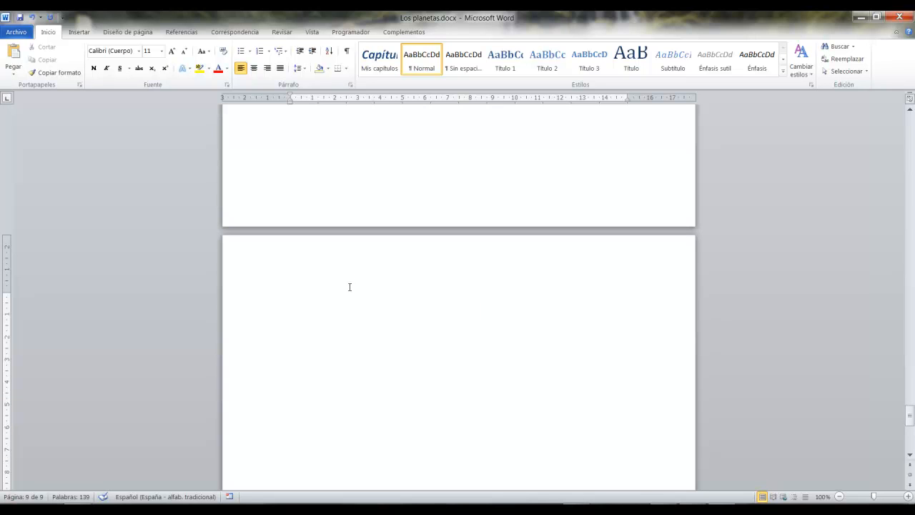
scroll(357, 285, "up", 11)
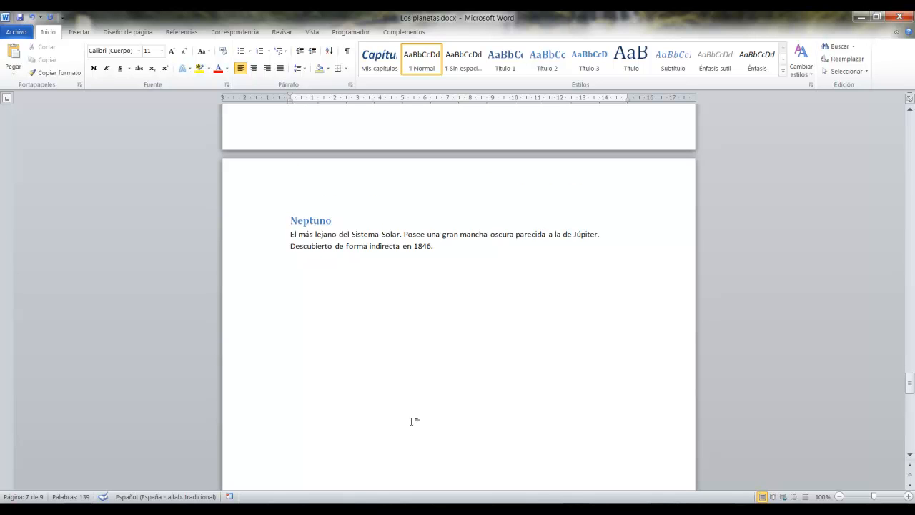
scroll(413, 429, "down", 3)
scroll(415, 433, "down", 8)
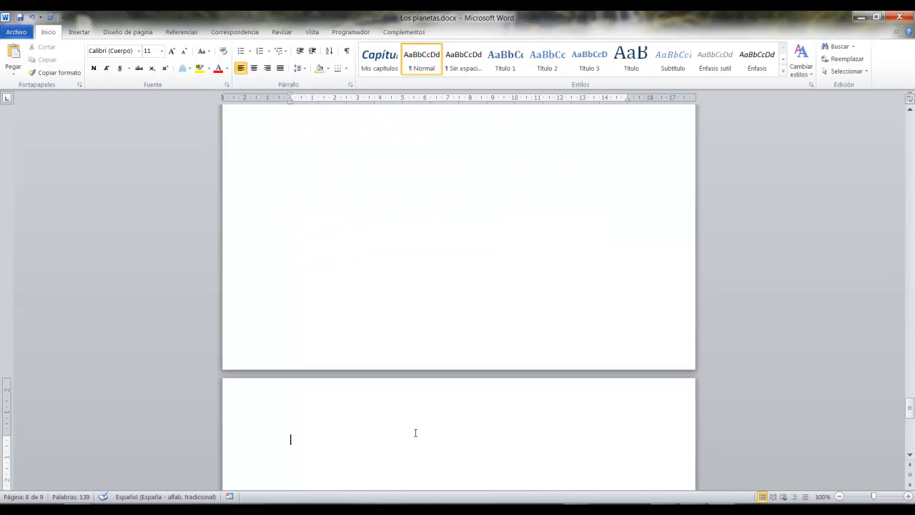
scroll(329, 305, "down", 2)
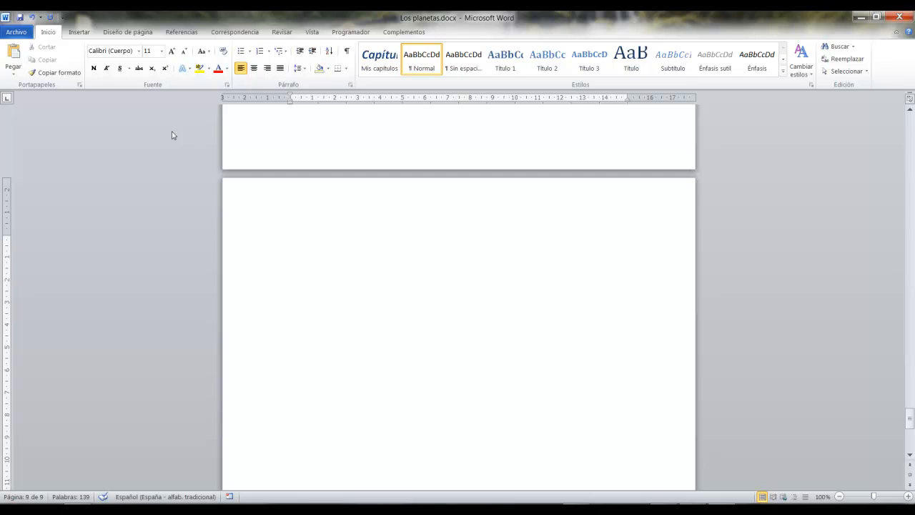
left_click_drag(160, 20, 209, 48)
left_click(190, 30)
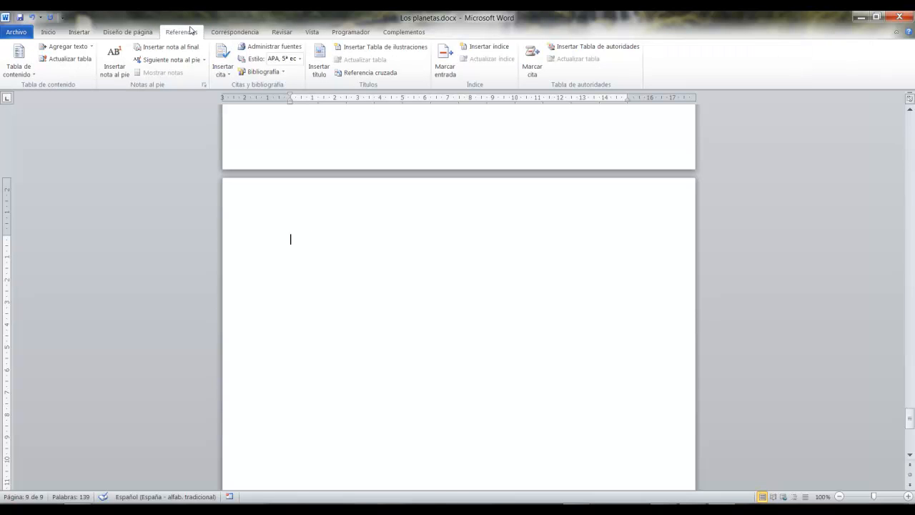
mouse_move(1, 37)
left_mouse_down()
mouse_move(101, 92)
mouse_move(93, 126)
mouse_move(186, 316)
left_mouse_up()
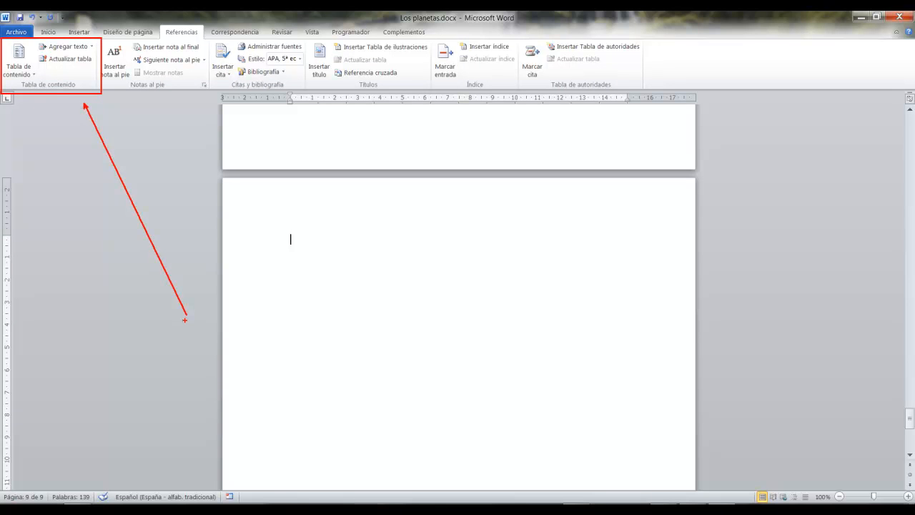
key("Escape")
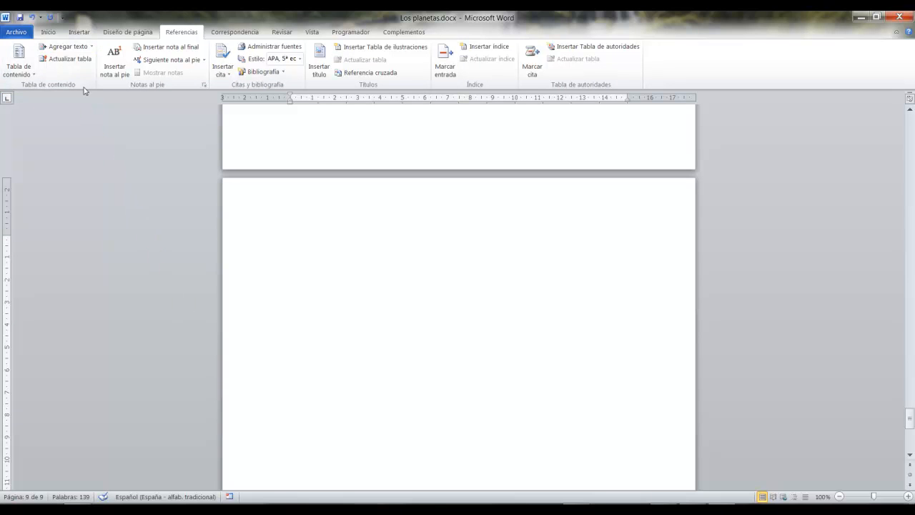
key("ctrl+1")
left_click(111, 156)
left_click_drag(68, 153, 205, 372)
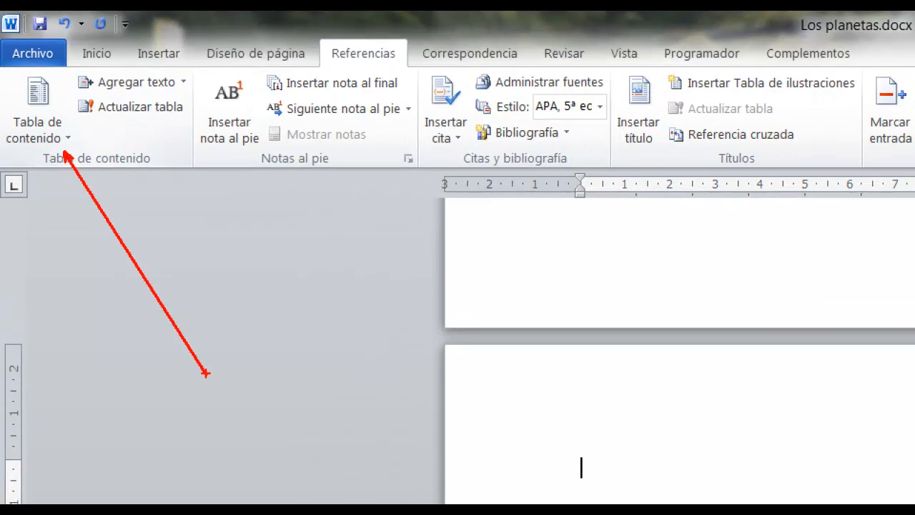
key("Escape")
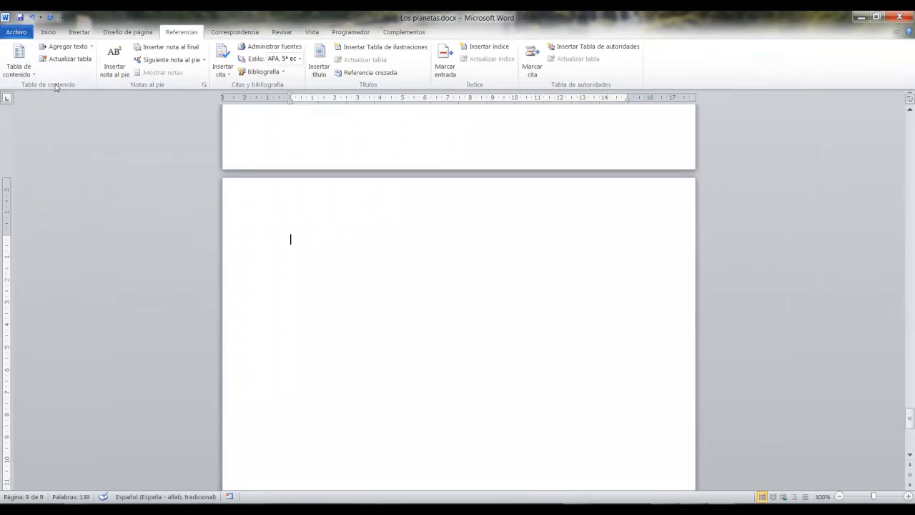
Look over the built-in automatic and manual table of contents designs and the command for inserting a custom table.
left_click(14, 69)
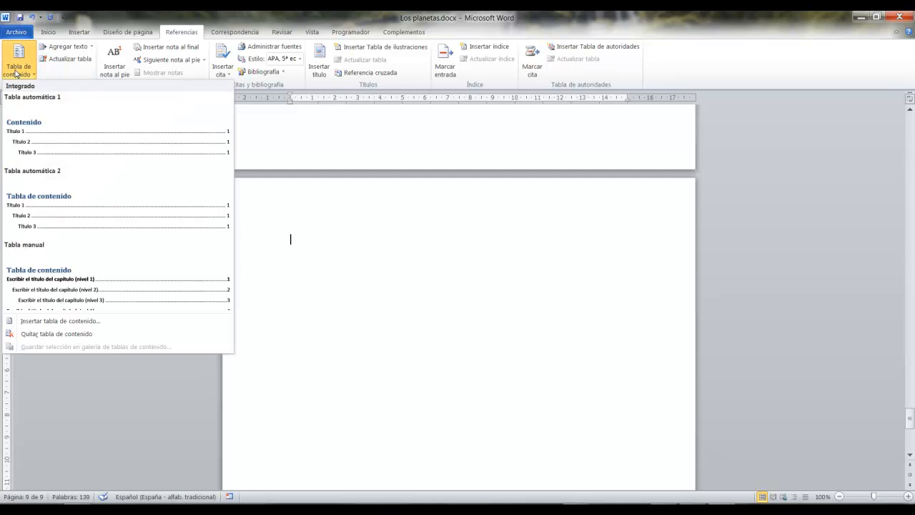
mouse_move(2, 105)
left_mouse_down()
mouse_move(205, 262)
mouse_move(234, 306)
left_mouse_up()
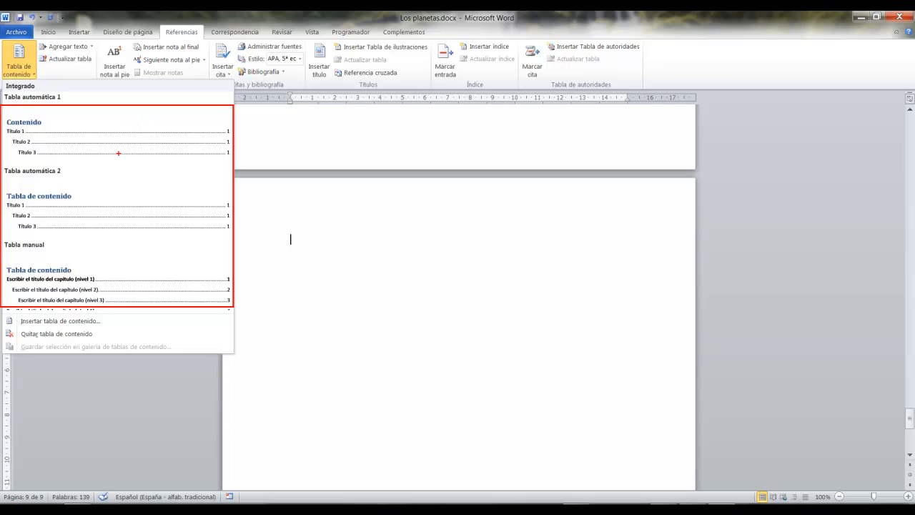
mouse_move(87, 133)
left_mouse_down()
mouse_move(102, 143)
mouse_move(91, 150)
left_mouse_up()
mouse_move(111, 209)
left_mouse_down()
mouse_move(133, 231)
mouse_move(118, 225)
left_mouse_up()
mouse_move(125, 281)
left_mouse_down()
mouse_move(149, 303)
mouse_move(129, 296)
left_mouse_up()
mouse_move(4, 312)
left_mouse_down()
mouse_move(77, 329)
mouse_move(338, 324)
left_mouse_up()
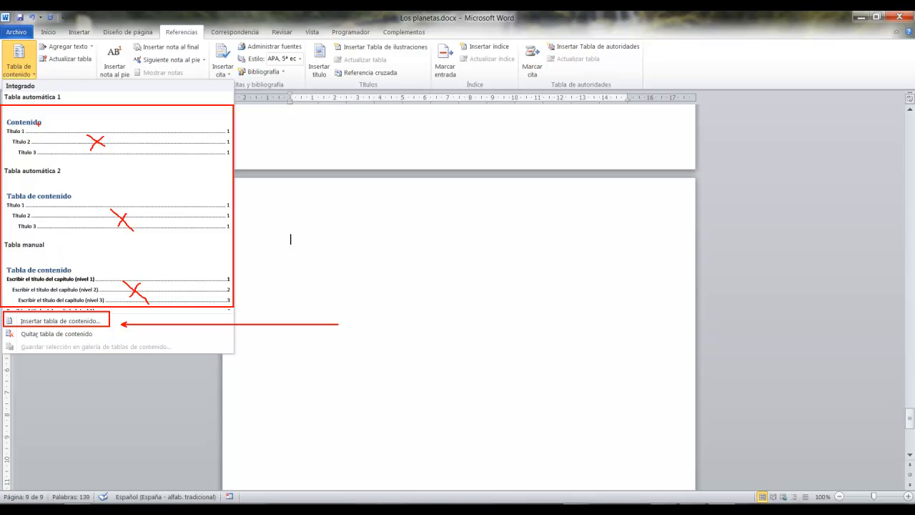
left_click_drag(44, 122, 92, 122)
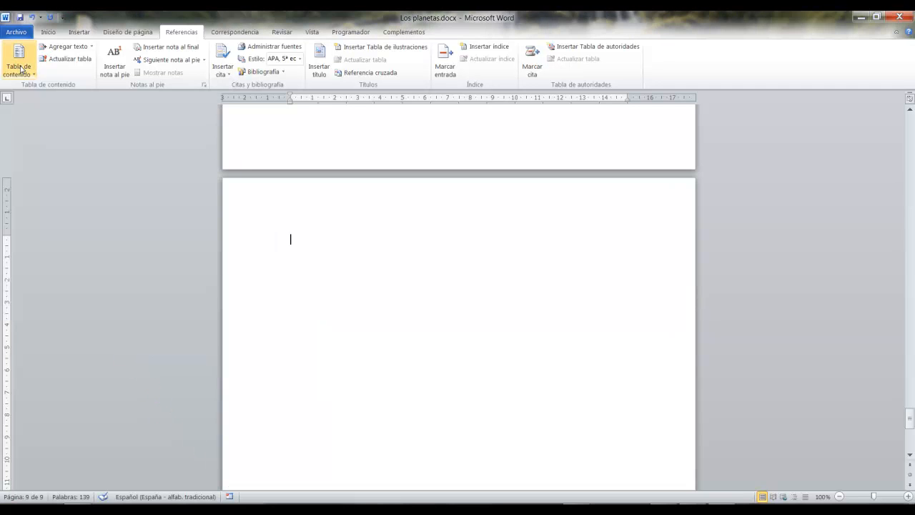
Start inserting a custom table of contents on the blank last page and reposition its settings dialog.
left_click(20, 66)
left_click(61, 322)
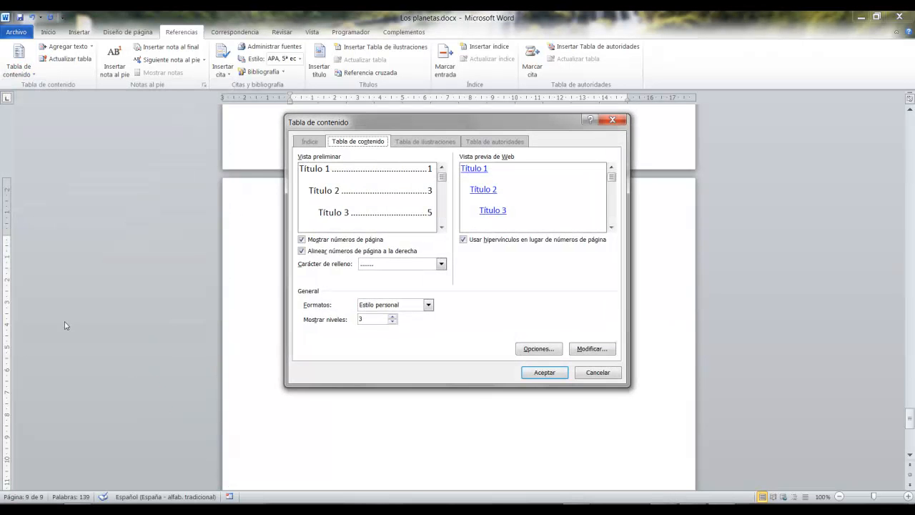
left_click_drag(484, 124, 462, 107)
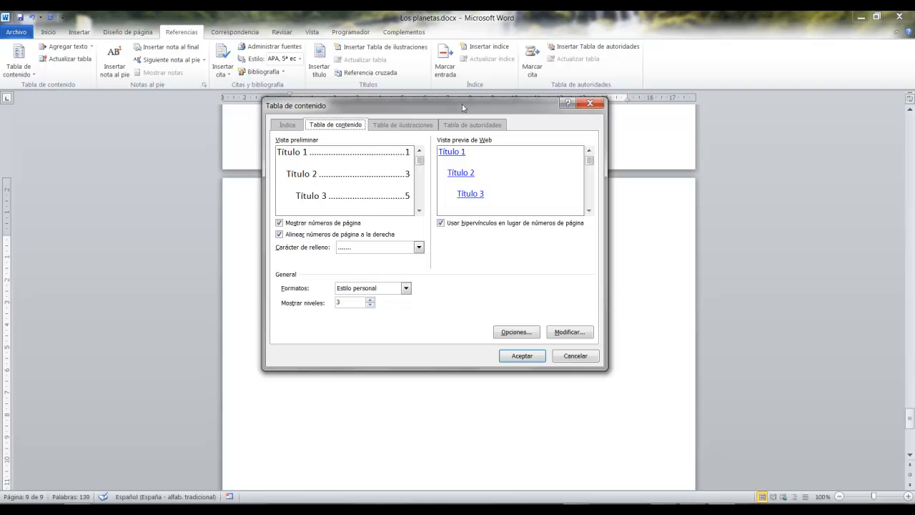
Examine the print and web previews and the page number, fill character and hyperlink options of the table of contents.
mouse_move(266, 140)
left_mouse_down()
mouse_move(347, 172)
mouse_move(429, 220)
left_mouse_up()
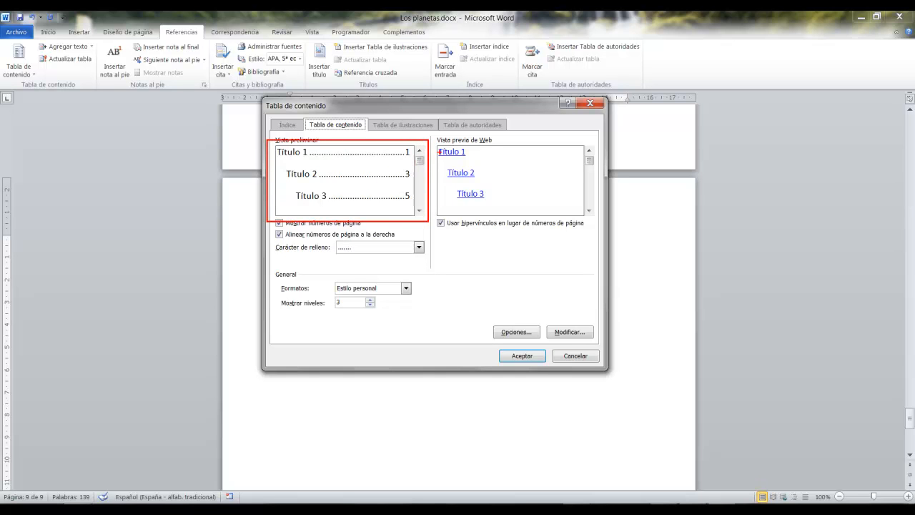
mouse_move(433, 140)
left_mouse_down()
mouse_move(607, 204)
mouse_move(601, 222)
left_mouse_up()
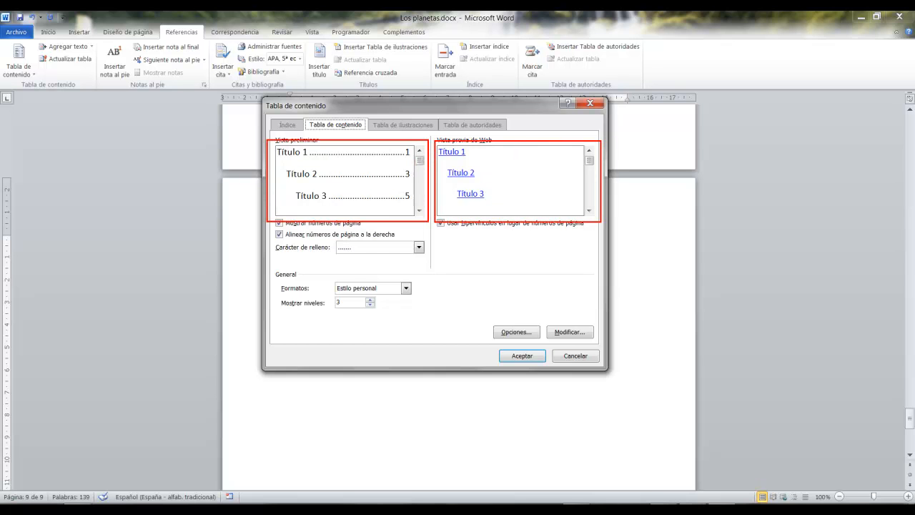
left_click_drag(285, 201, 177, 234)
left_click_drag(541, 206, 799, 291)
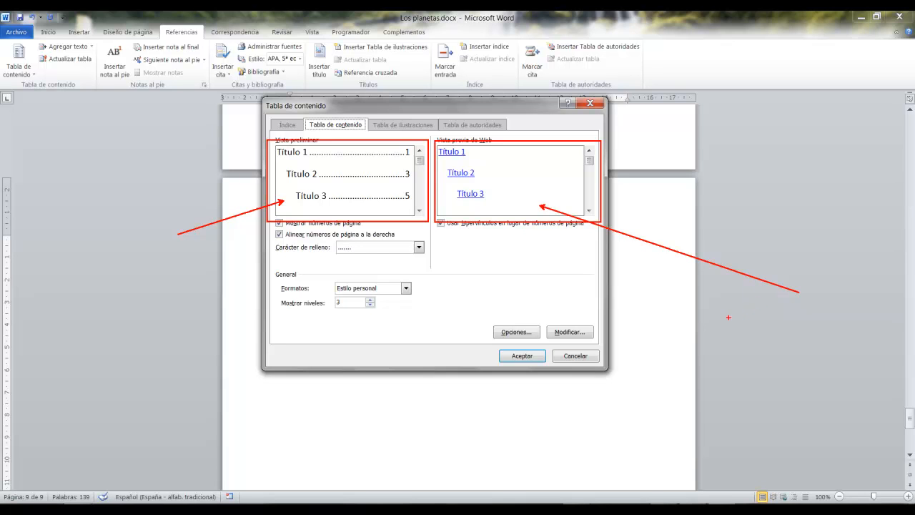
key("Escape")
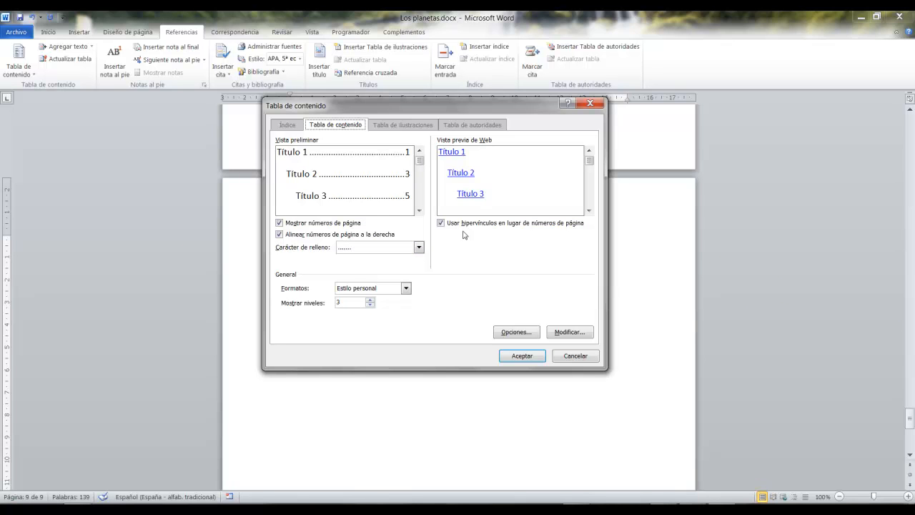
key("ctrl+2")
left_click_drag(268, 209, 599, 255)
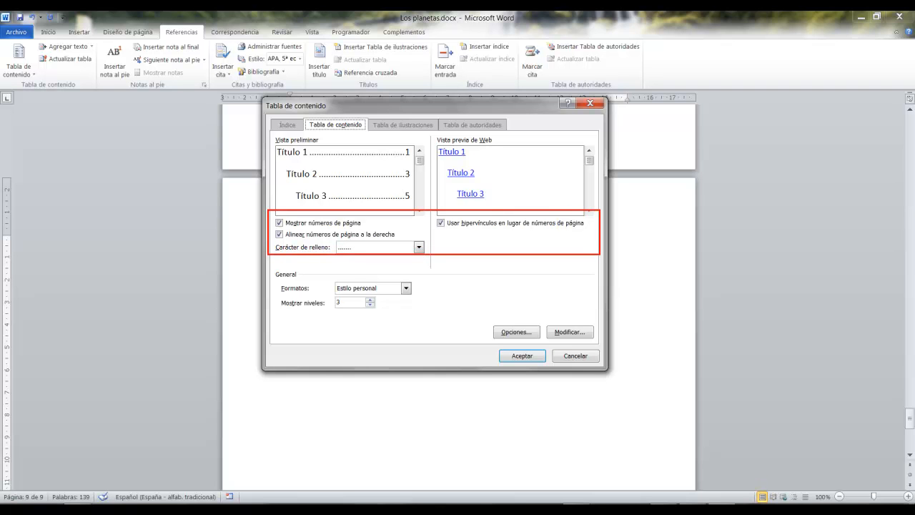
key("Escape")
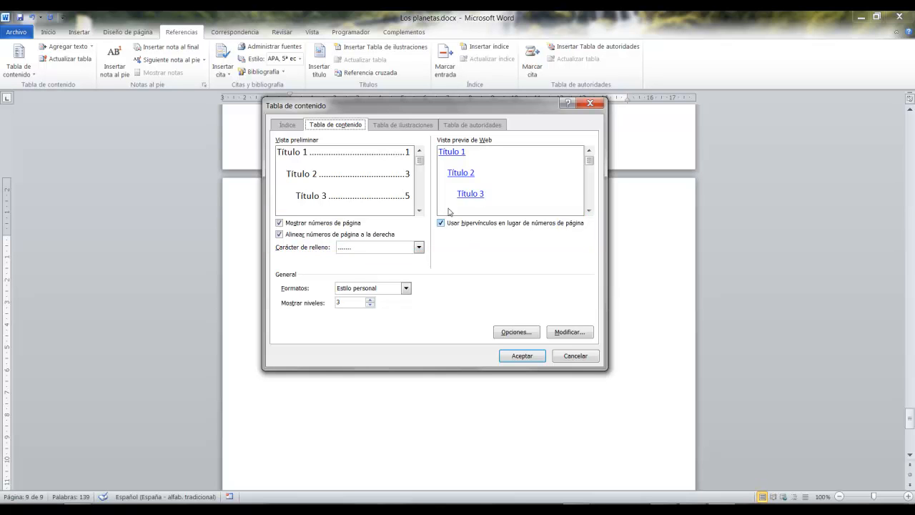
Try the table without page numbers, right alignment and web hyperlinks, restoring each option, and check the available fill characters.
left_click(280, 223)
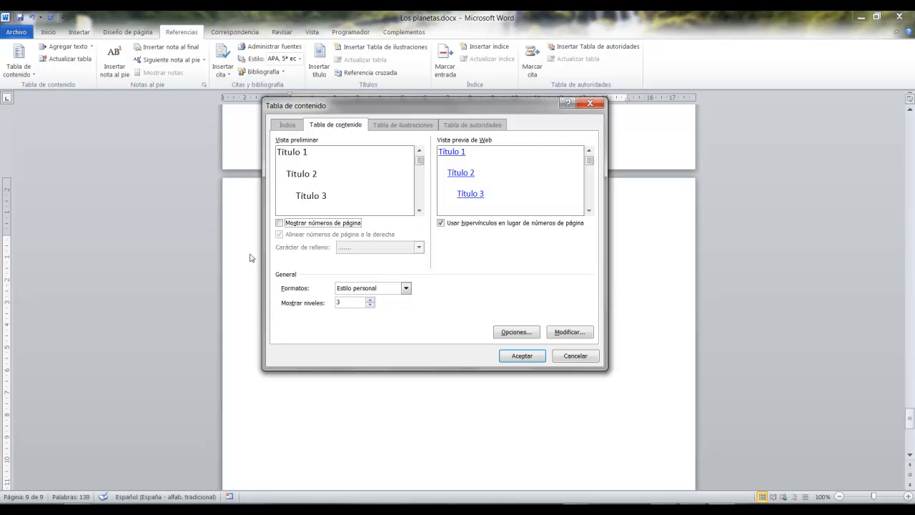
left_click(279, 223)
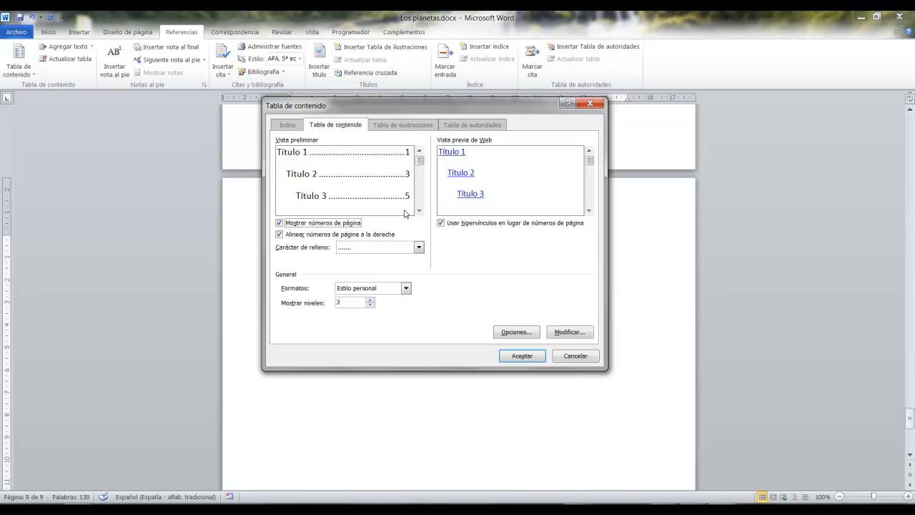
left_click(279, 234)
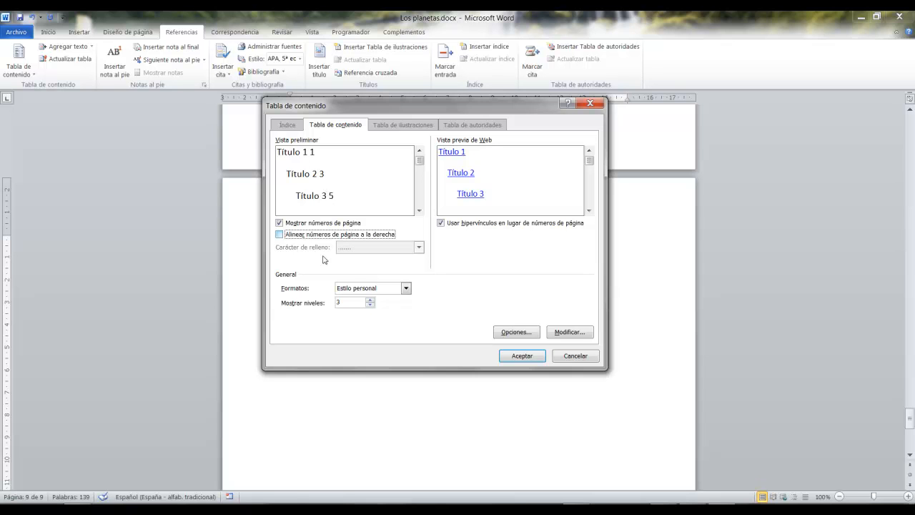
left_click(280, 235)
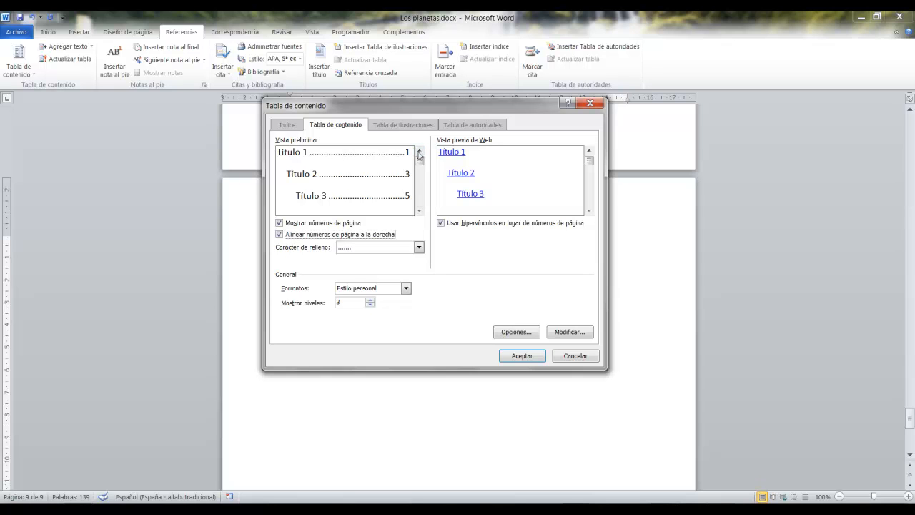
left_click(419, 247)
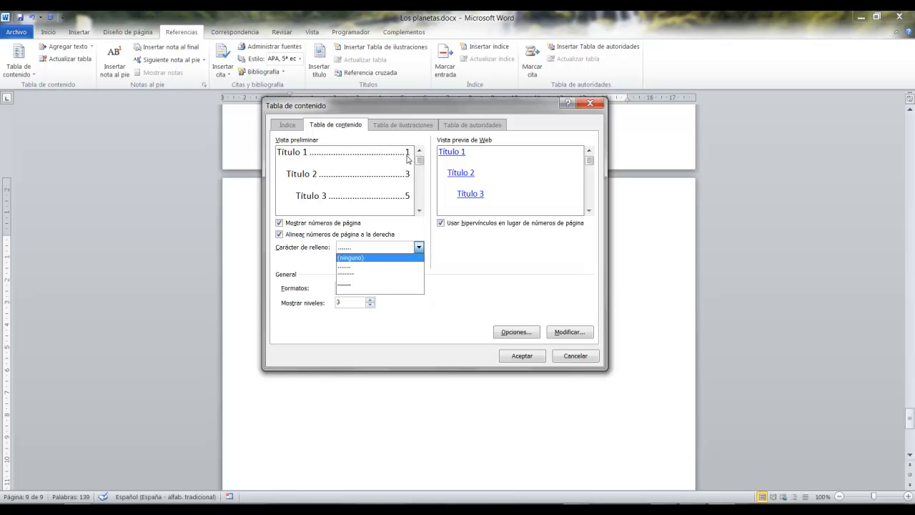
left_click(427, 232)
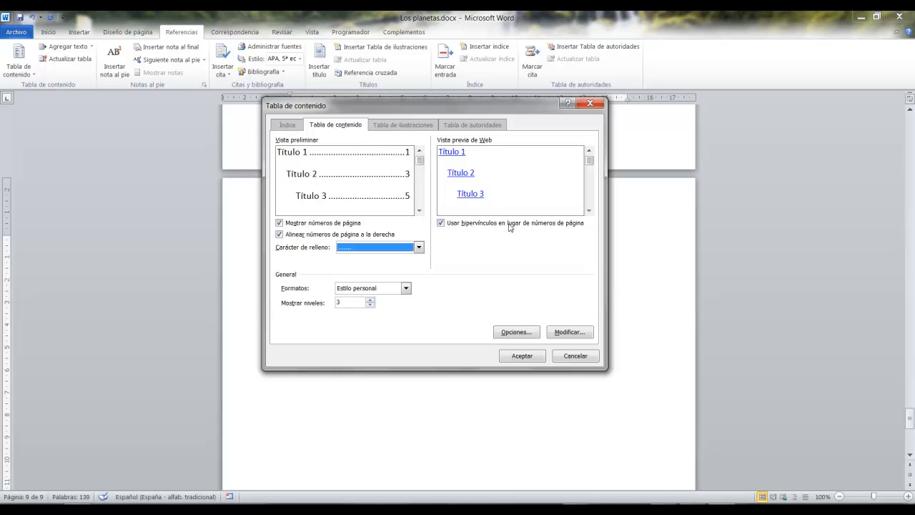
left_click(442, 223)
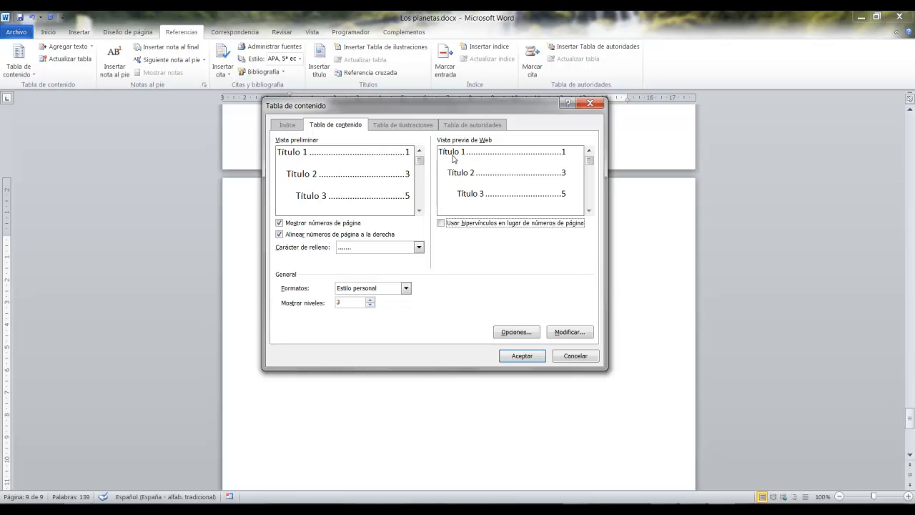
left_click(450, 222)
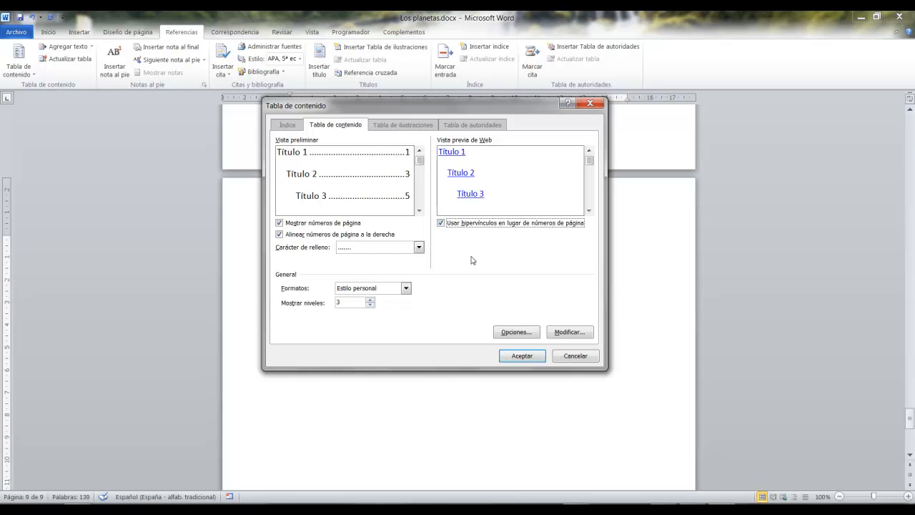
Try the Clásico, Elegante, Sofisticado and Moderno formats for the table of contents, and return to Estilo personal.
left_click(406, 288)
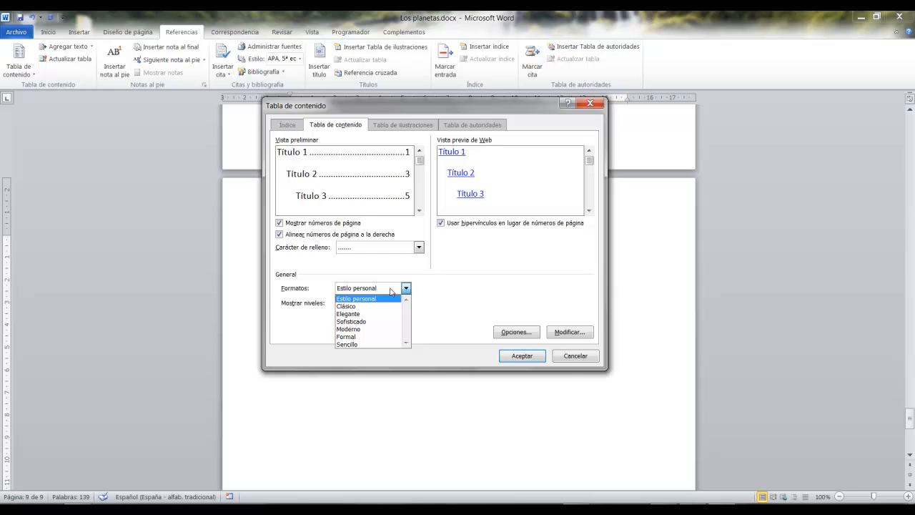
left_click(372, 306)
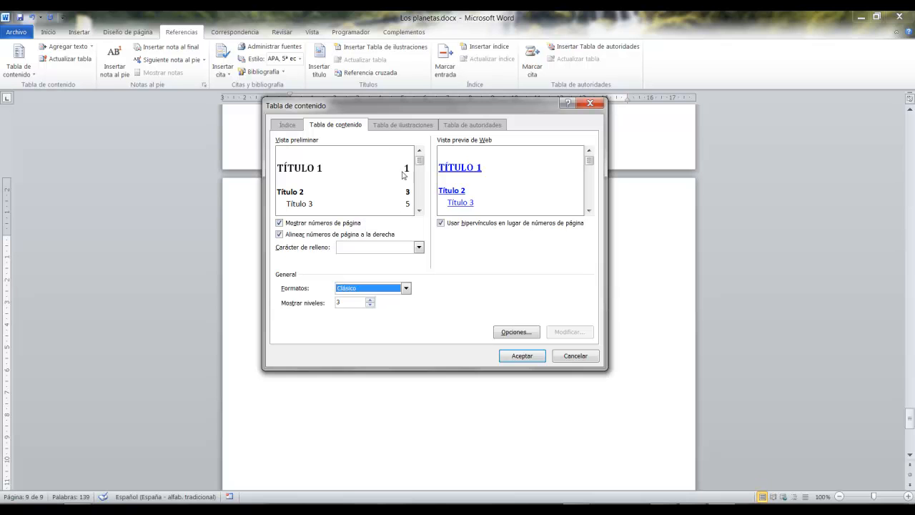
left_click(406, 288)
left_click(381, 314)
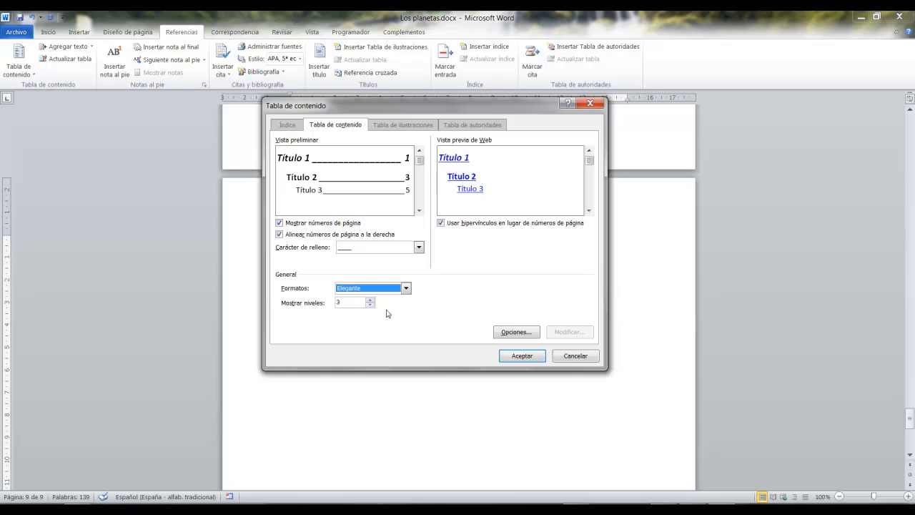
left_click(406, 288)
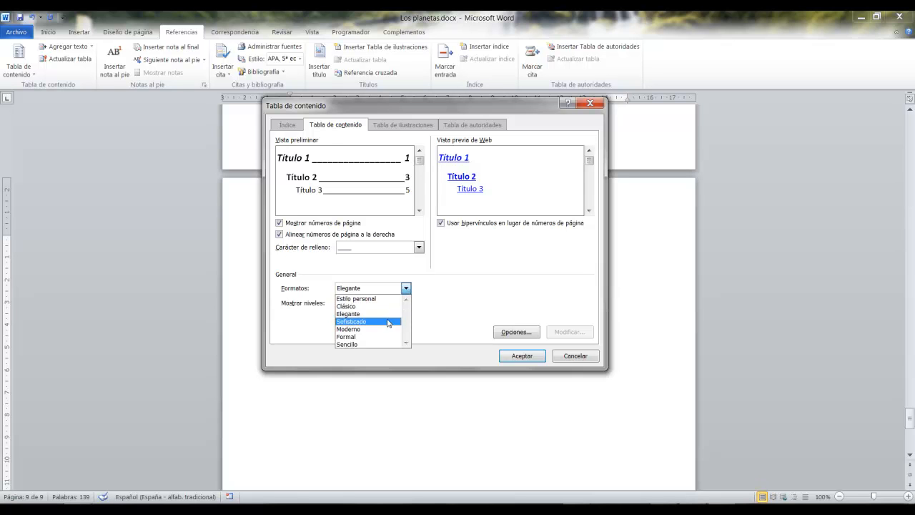
left_click(390, 321)
left_click(406, 288)
left_click(389, 328)
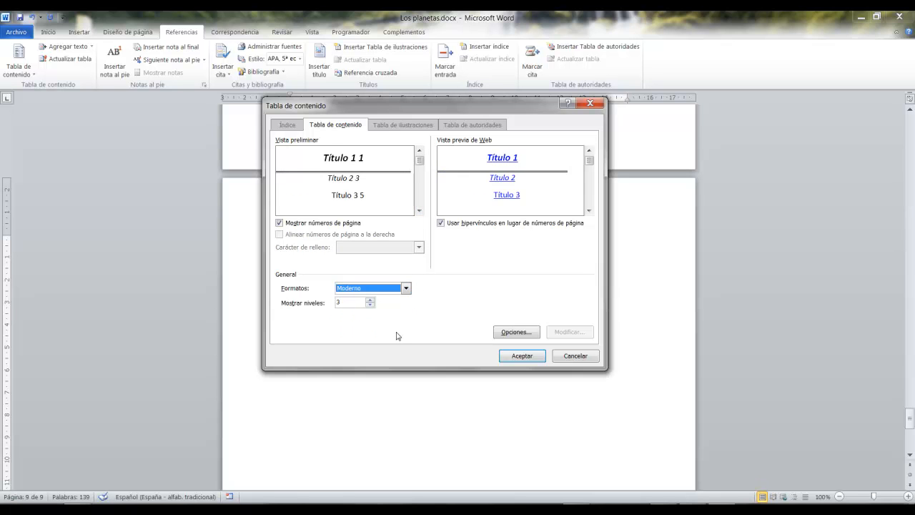
left_click(406, 288)
left_click(393, 301)
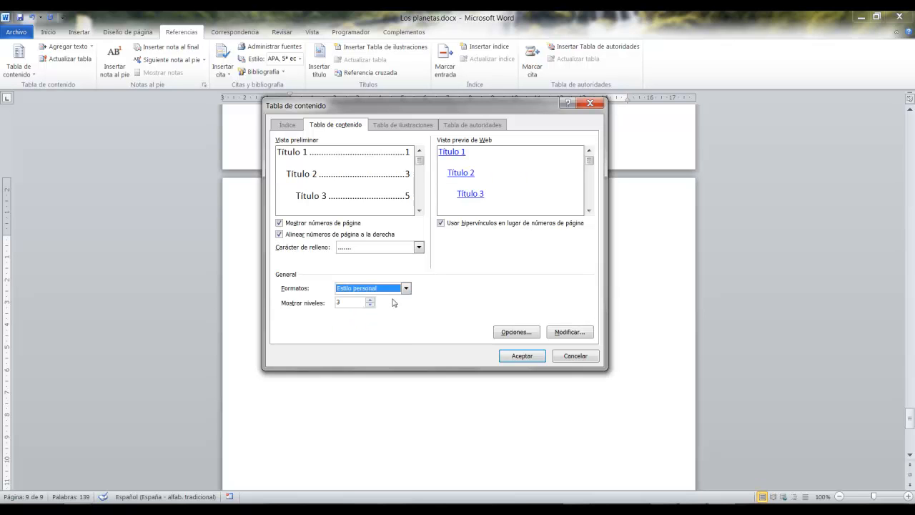
Examine the option for the number of levels shown and compare it with the heading levels in the print preview.
key("ctrl+2")
left_click_drag(419, 292, 787, 299)
key("Escape")
key("ctrl+2")
left_click_drag(271, 296, 405, 317)
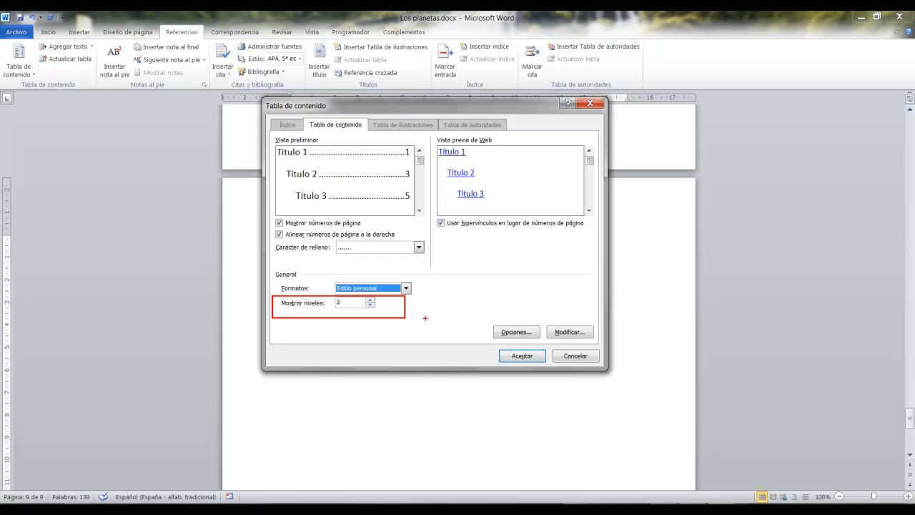
type("t")
type("2")
key("Escape")
left_click_drag(270, 160, 329, 160)
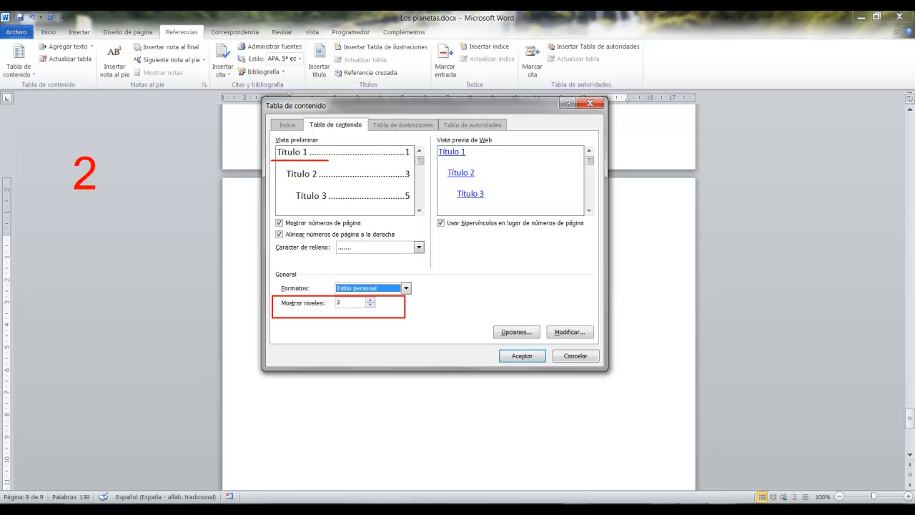
left_click_drag(283, 181, 324, 182)
left_click_drag(281, 308, 361, 310)
left_click_drag(298, 204, 399, 203)
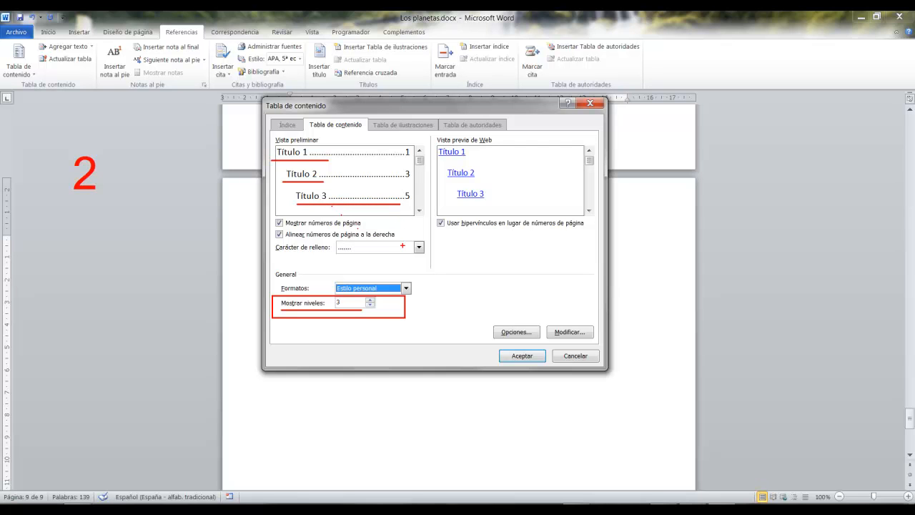
key("Escape")
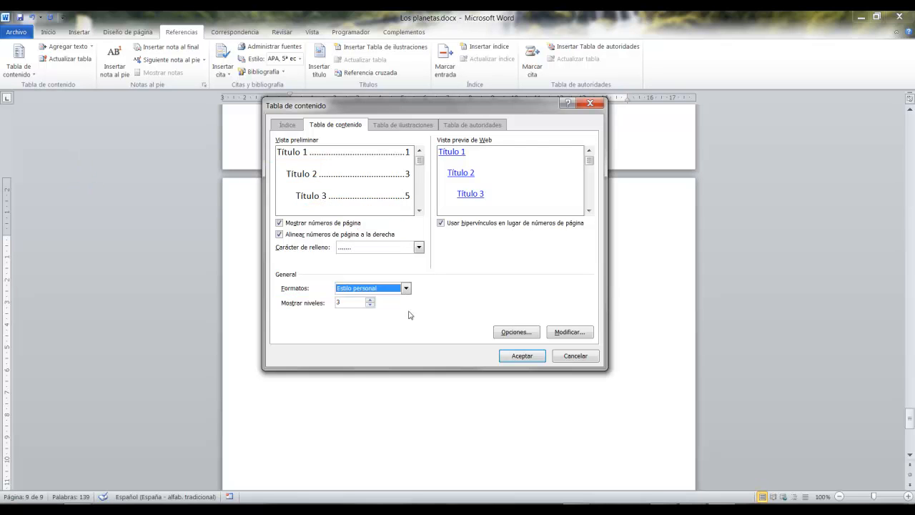
Try showing 9 levels, set the levels back to 3 and insert the Estilo personal table of contents.
left_click(370, 300)
left_click(370, 300)
left_click(371, 300)
left_click(370, 301)
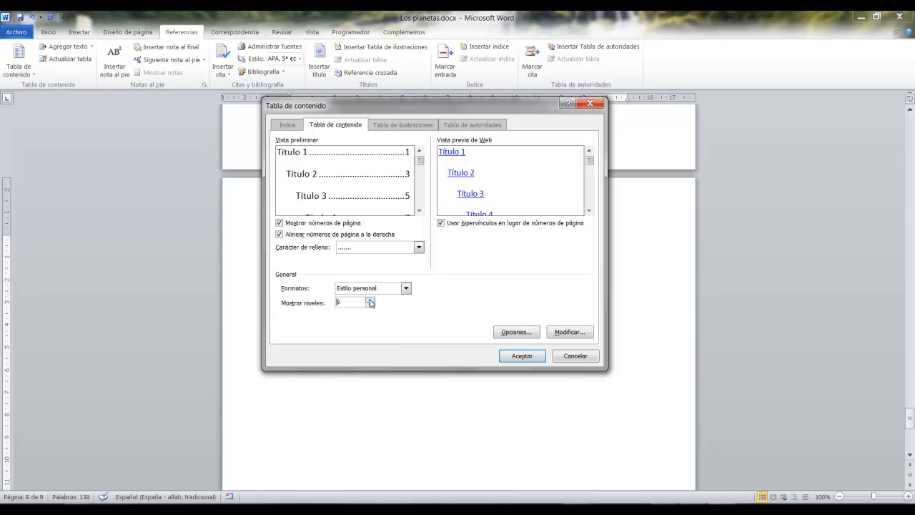
left_click(370, 306)
left_click(371, 306)
left_click(370, 306)
left_click(370, 306)
left_click(370, 306)
left_click(371, 306)
left_click_drag(410, 102, 498, 83)
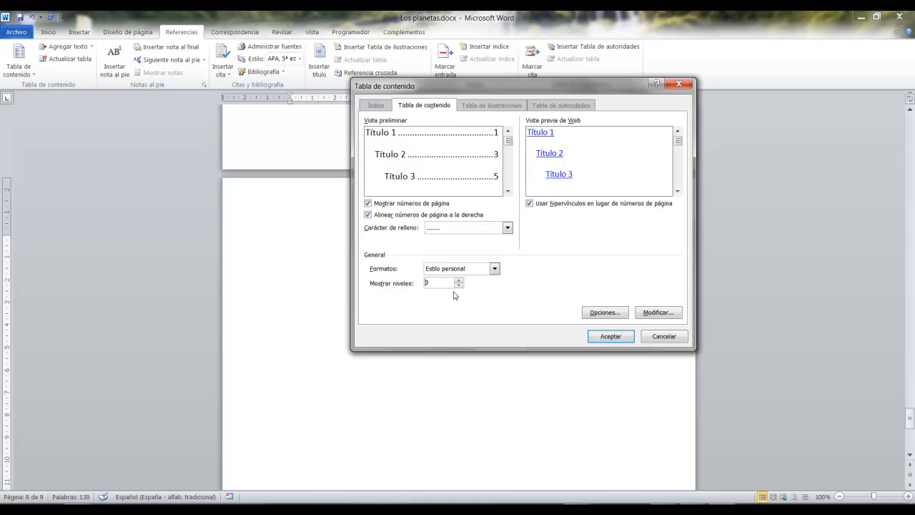
left_click(609, 336)
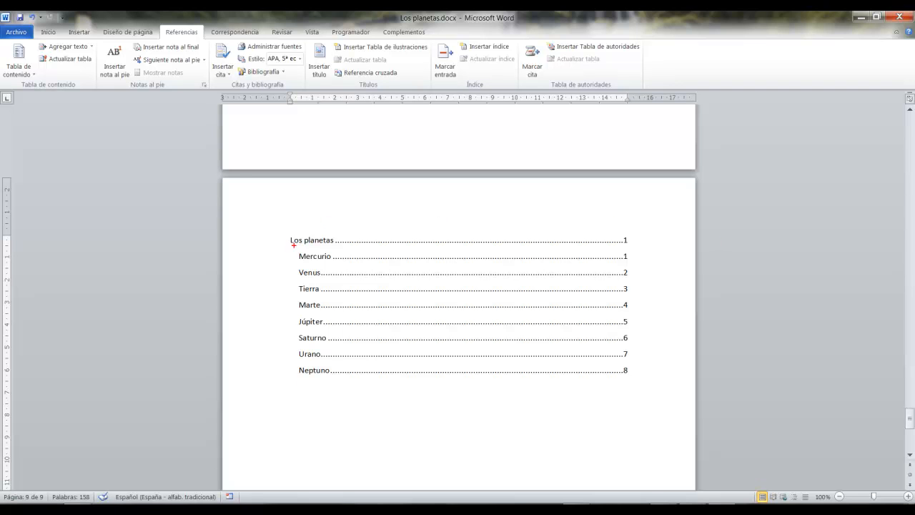
Examine the main heading and the planet subheadings listed in the inserted table of contents.
left_click_drag(288, 245, 340, 246)
left_click_drag(294, 249, 348, 392)
key("Escape")
left_click_drag(291, 240, 334, 240)
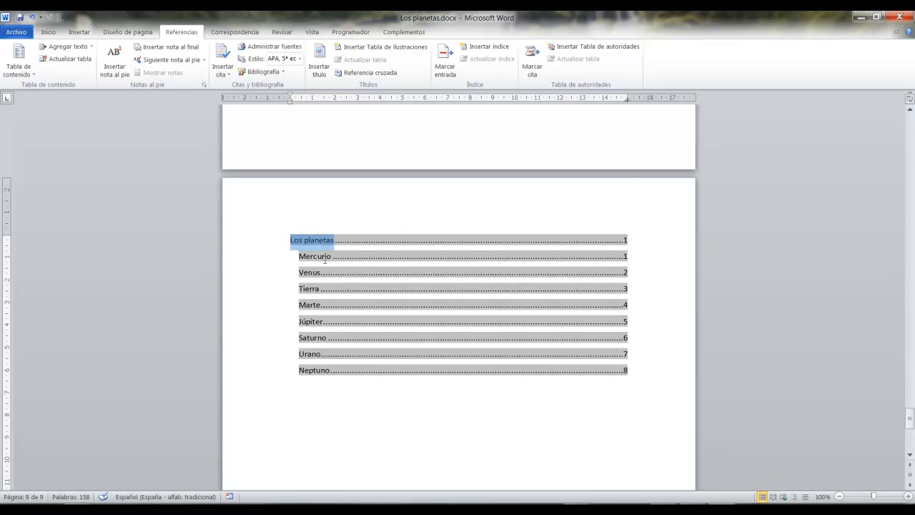
left_click(325, 261)
left_click(279, 271)
scroll(343, 163, "up", 10)
scroll(365, 186, "down", 15)
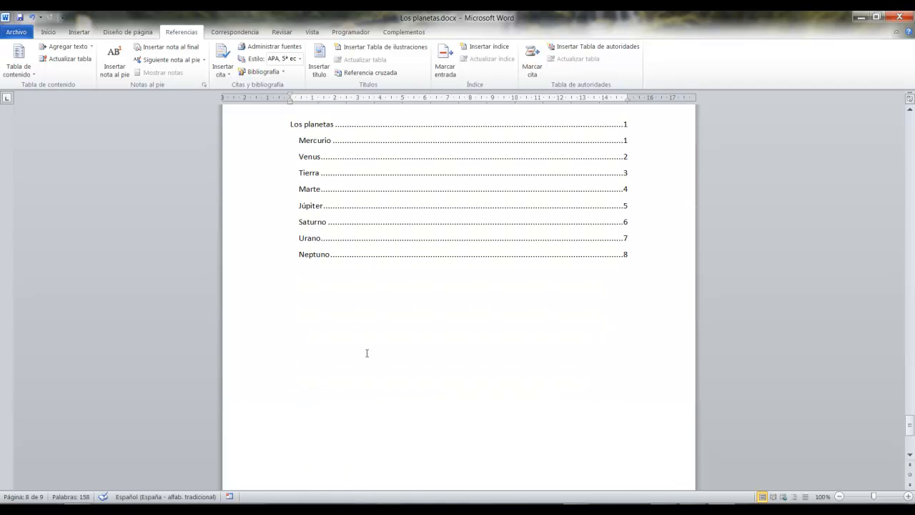
left_click(445, 361)
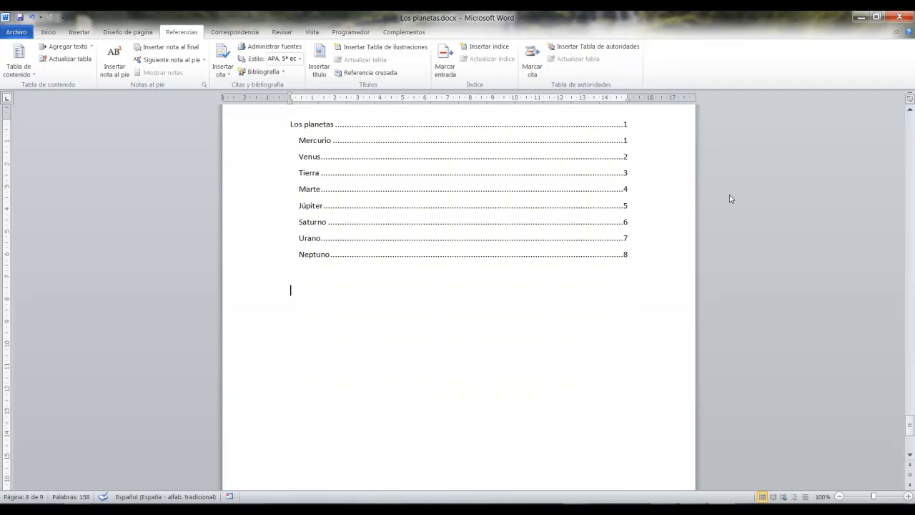
Check the page number given for each entry of the table of contents.
left_click_drag(617, 116, 645, 269)
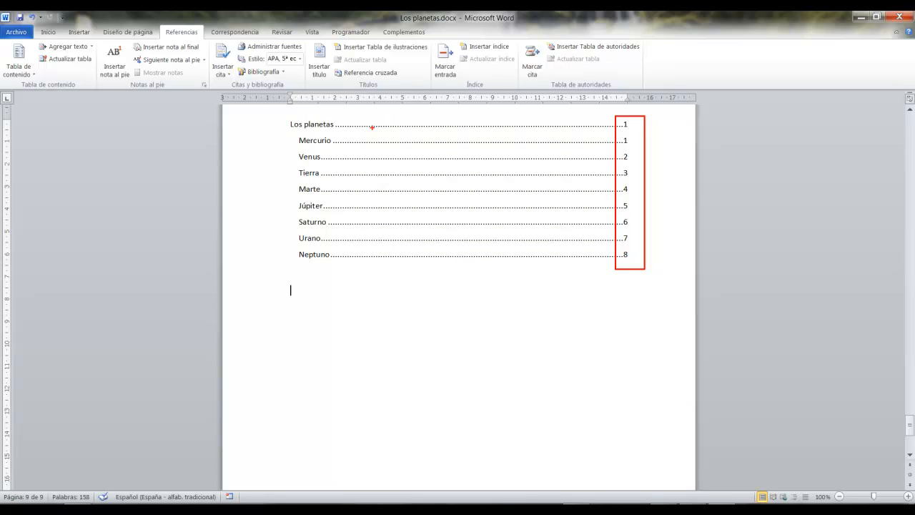
left_click_drag(639, 124, 806, 124)
mouse_move(635, 141)
left_mouse_down()
mouse_move(668, 135)
mouse_move(709, 155)
left_mouse_up()
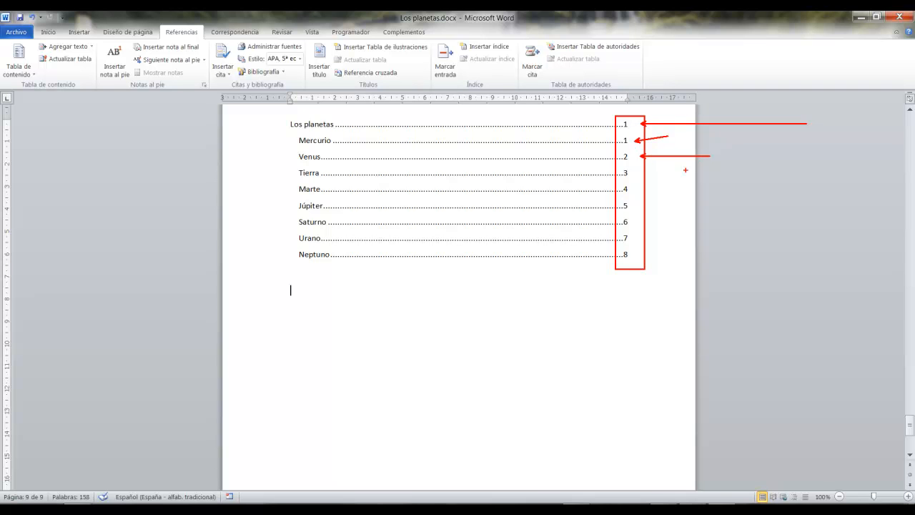
left_click_drag(638, 173, 691, 171)
left_click_drag(638, 190, 688, 183)
key("Escape")
scroll(672, 222, "up", 1)
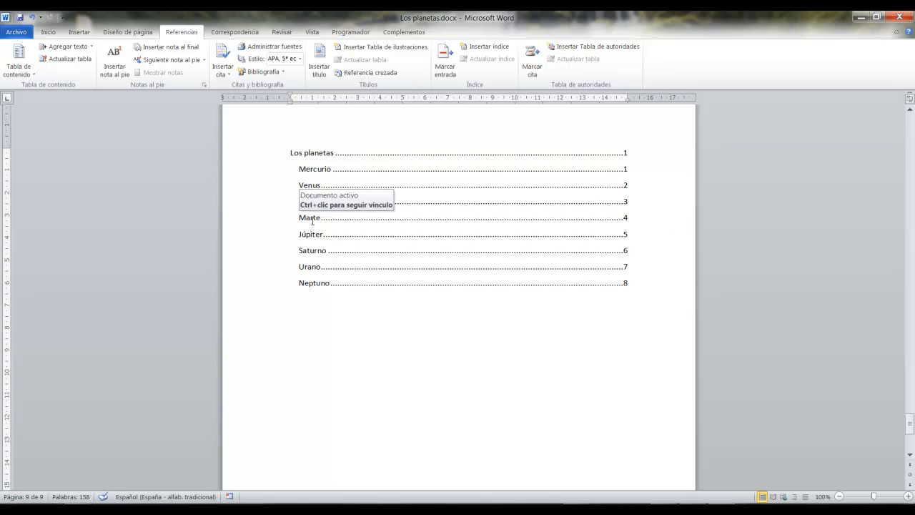
Follow the Júpiter entry's link to its heading and return to the page numbers of the table of contents.
left_click(321, 319)
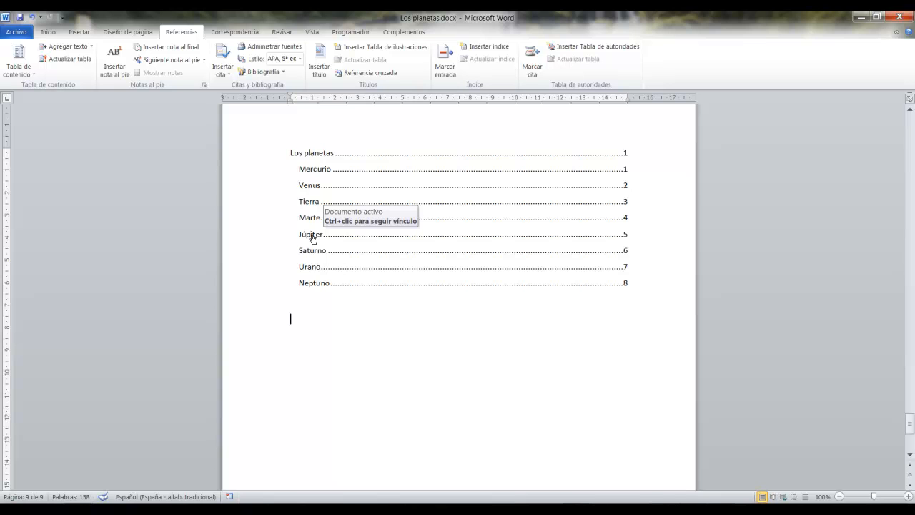
left_click(312, 236, "ctrl")
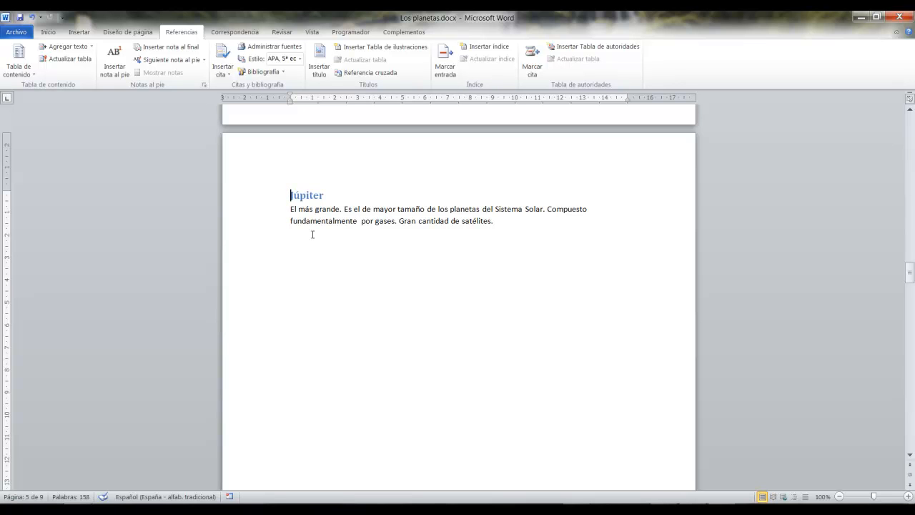
key("ctrl+End")
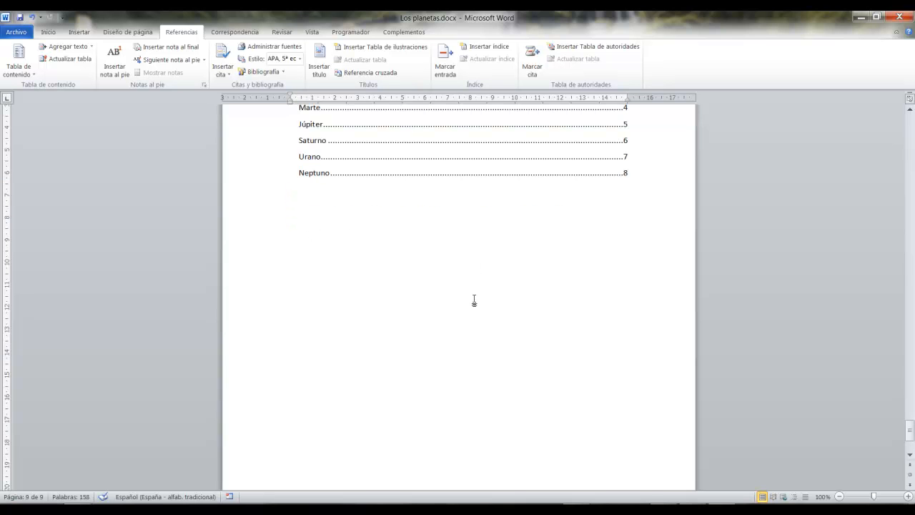
scroll(474, 300, "up", 4)
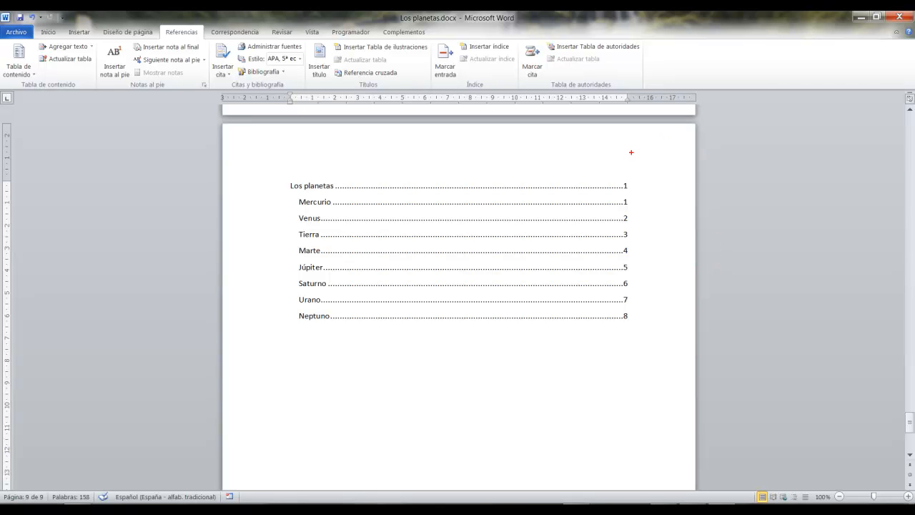
left_click_drag(608, 166, 637, 327)
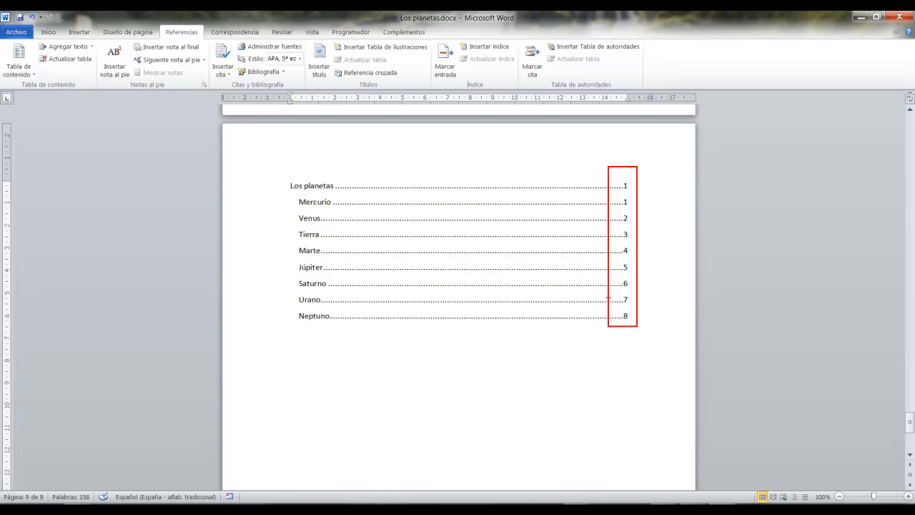
key("Escape")
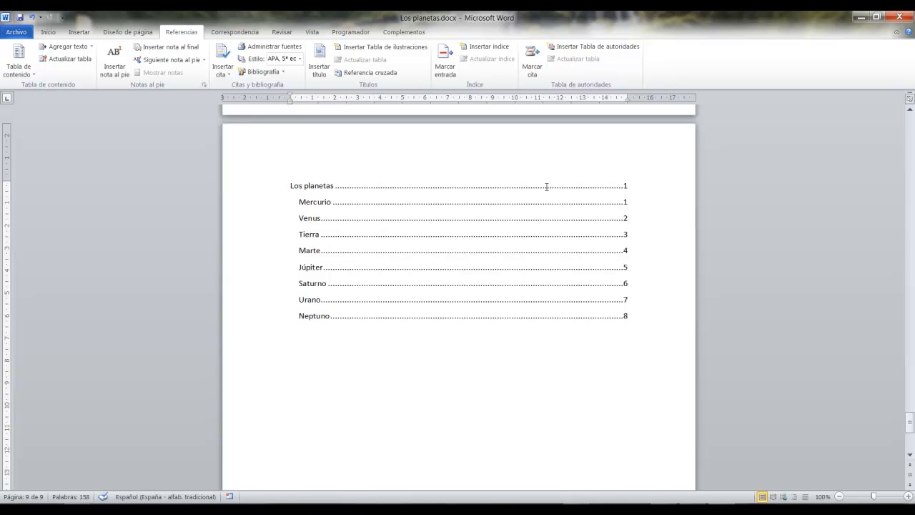
Remove the table of contents and place the cursor on the blank last page.
left_click(24, 75)
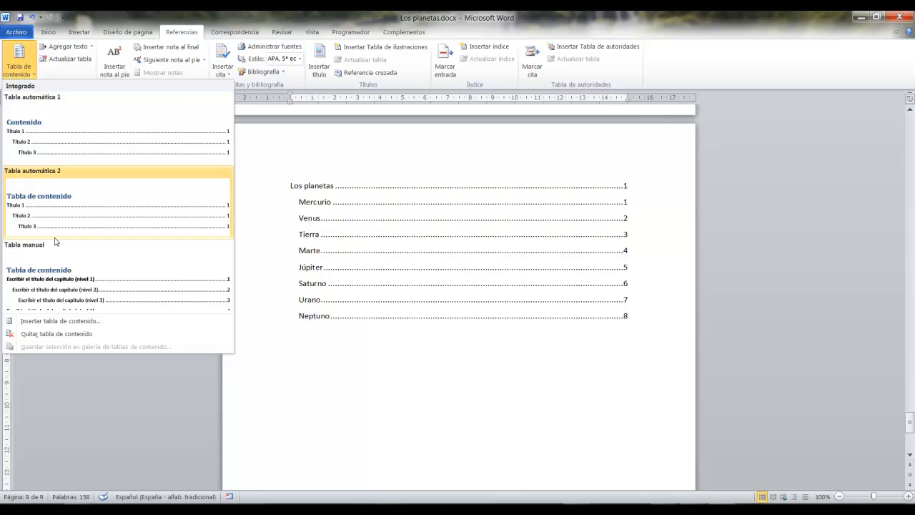
left_click(56, 334)
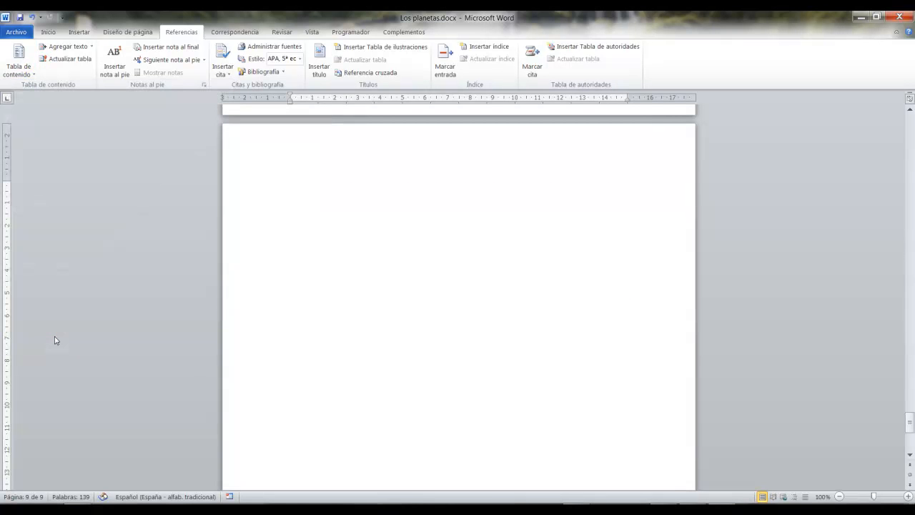
scroll(331, 320, "down", 20)
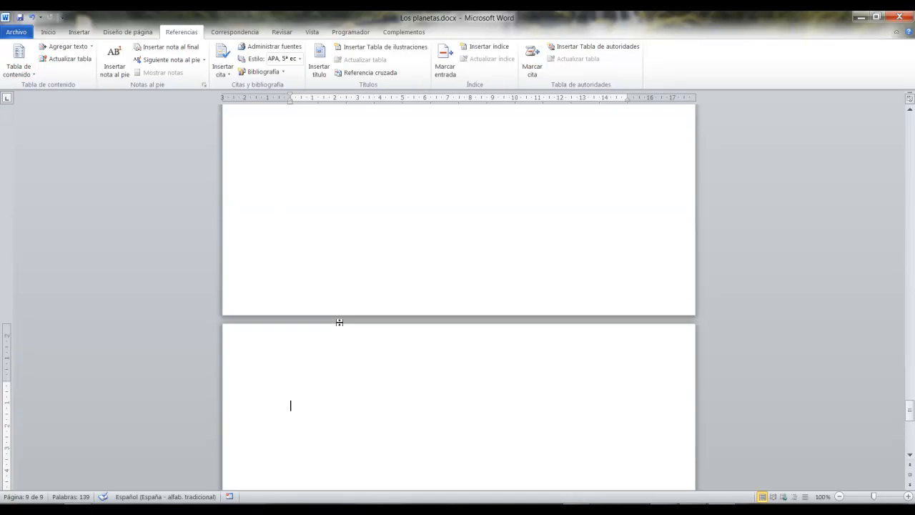
scroll(341, 321, "up", 6)
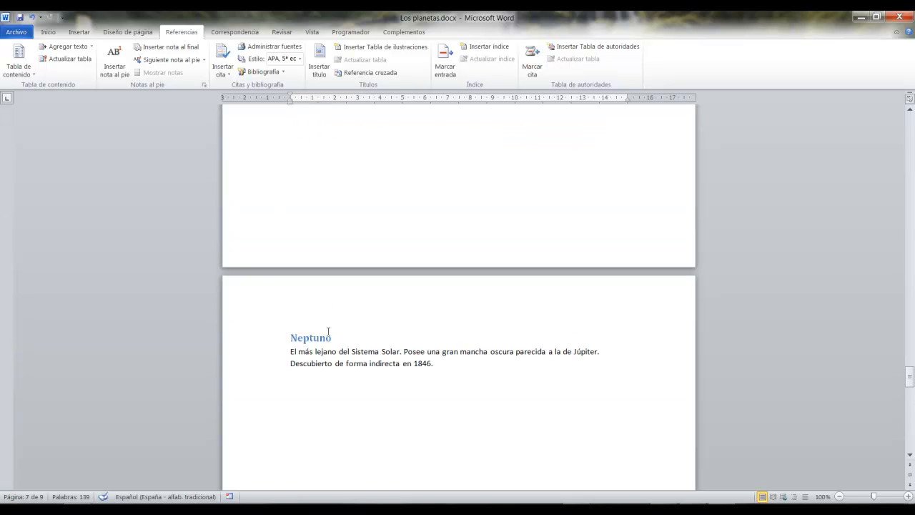
scroll(343, 322, "up", 15)
scroll(343, 322, "down", 15)
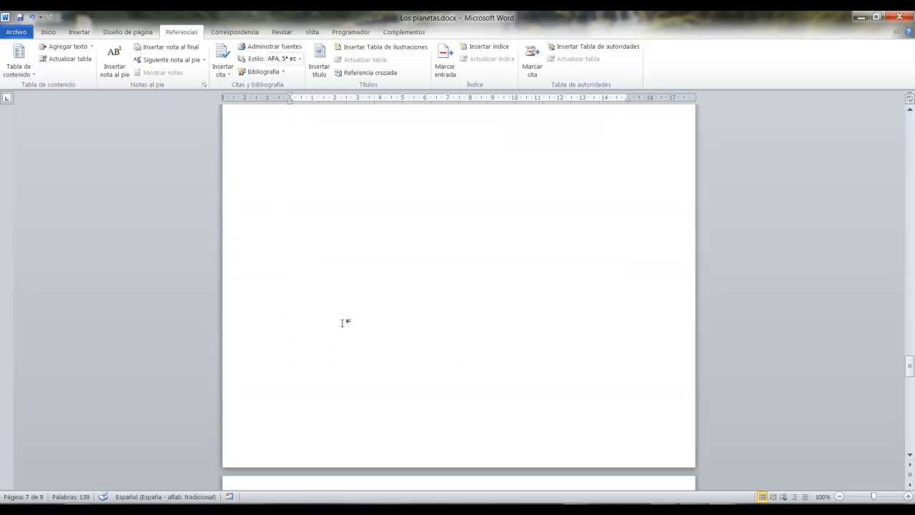
scroll(344, 324, "down", 3)
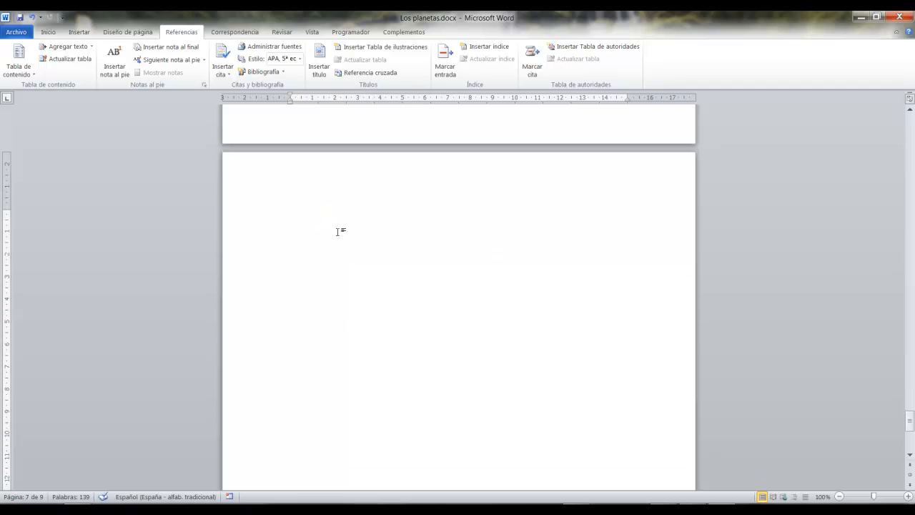
left_click(339, 231)
Try the built-in Tabla automática 2 on the last page, check its title, and remove it.
left_click(17, 72)
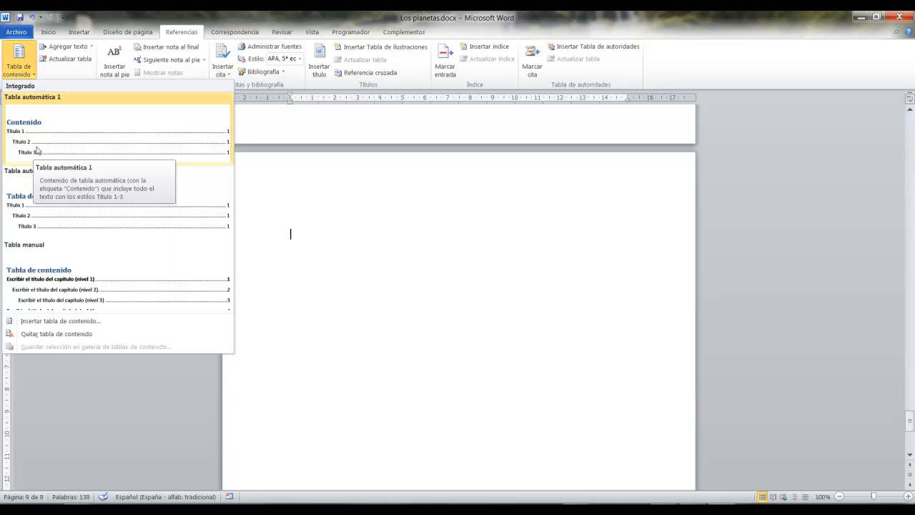
left_click(89, 217)
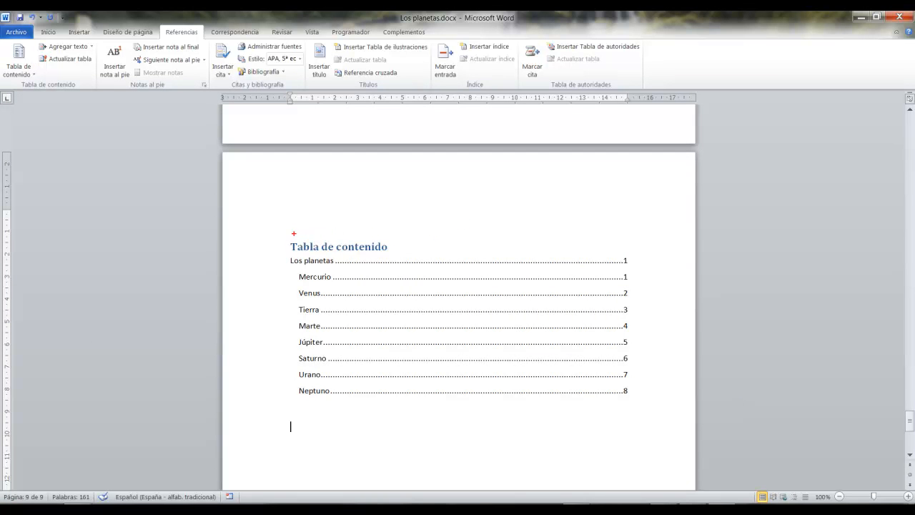
mouse_move(288, 236)
left_mouse_down()
mouse_move(303, 249)
mouse_move(398, 256)
left_mouse_up()
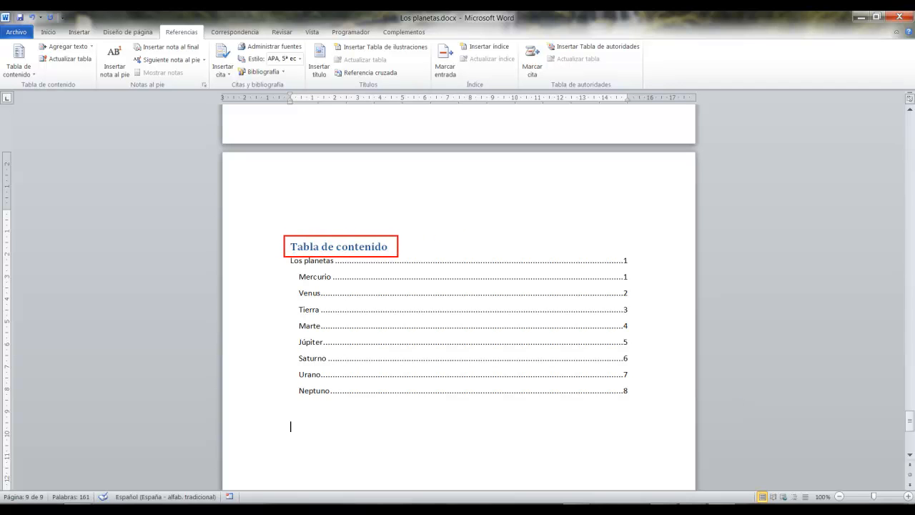
key("Escape")
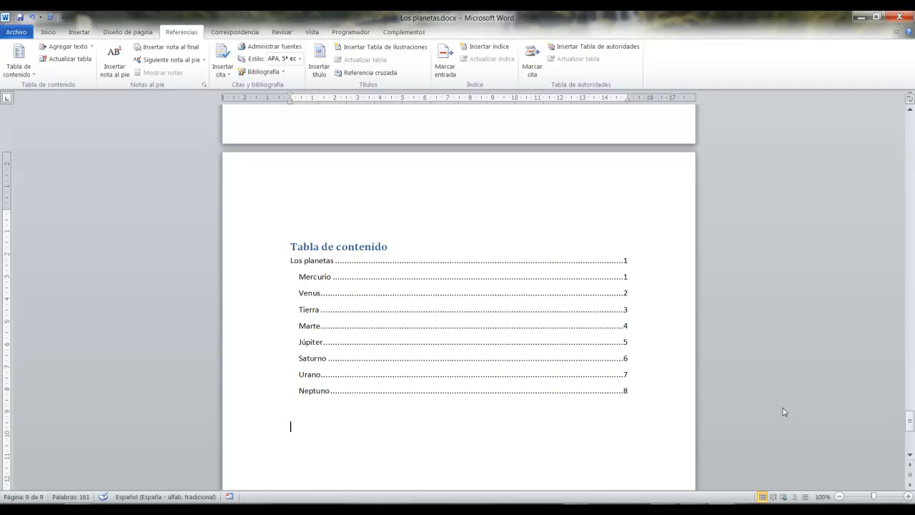
left_click(18, 63)
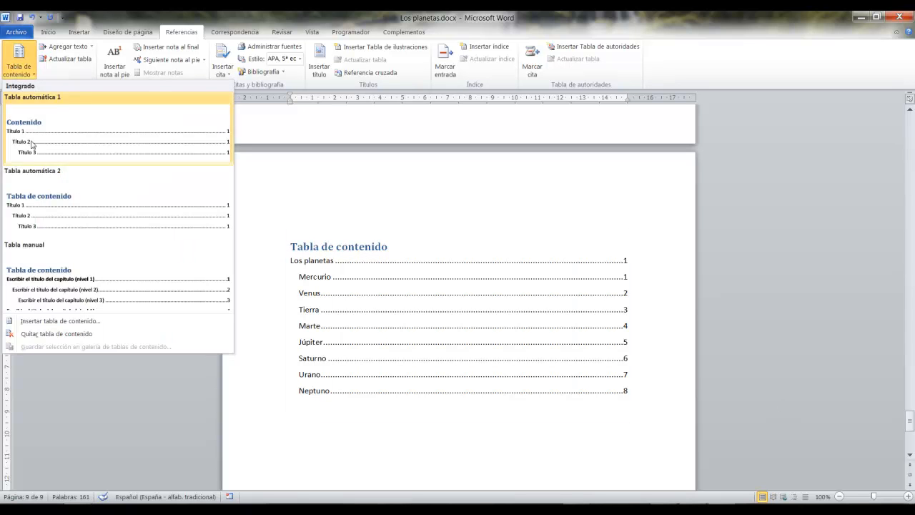
left_click(59, 333)
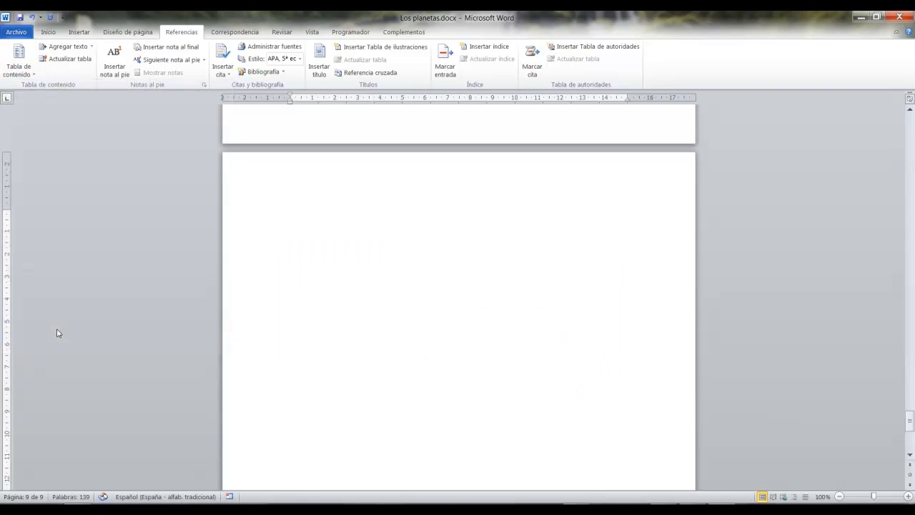
Try a custom table of contents on the last page with a solid-line leader and page numbers turned off.
left_click(29, 71)
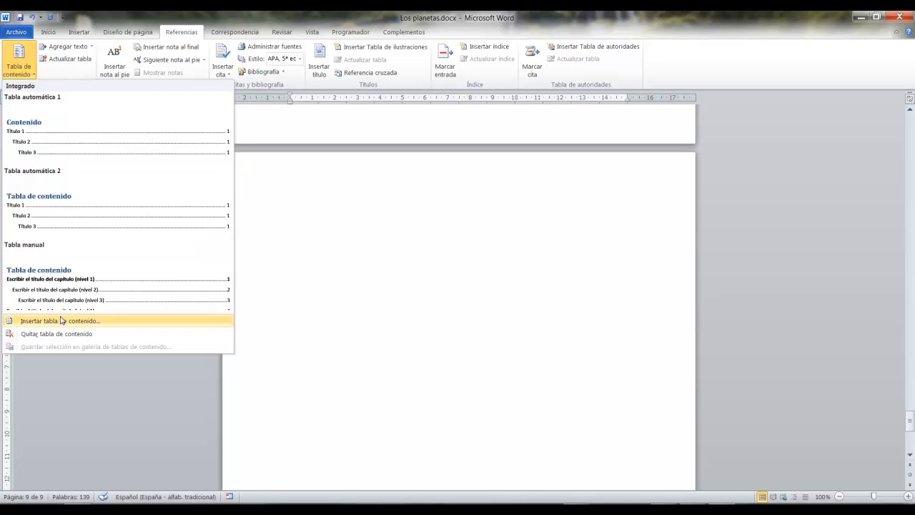
left_click(112, 320)
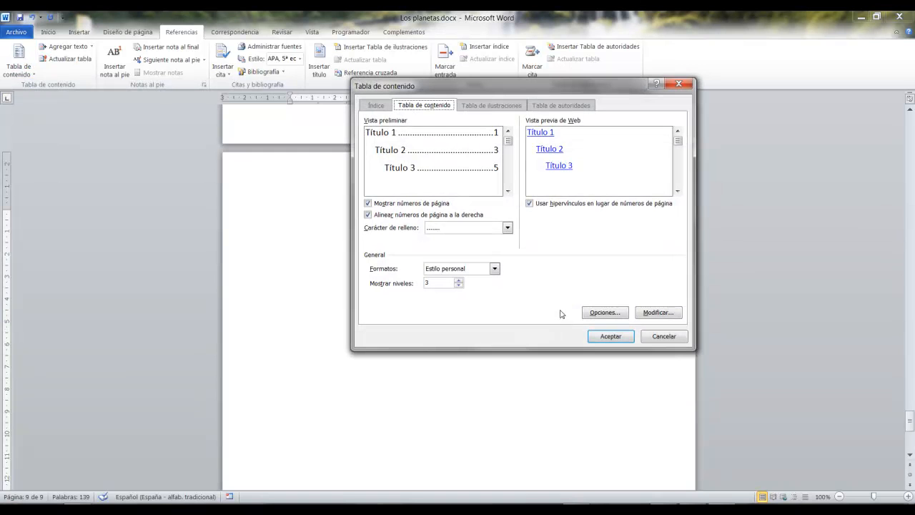
left_click(506, 227)
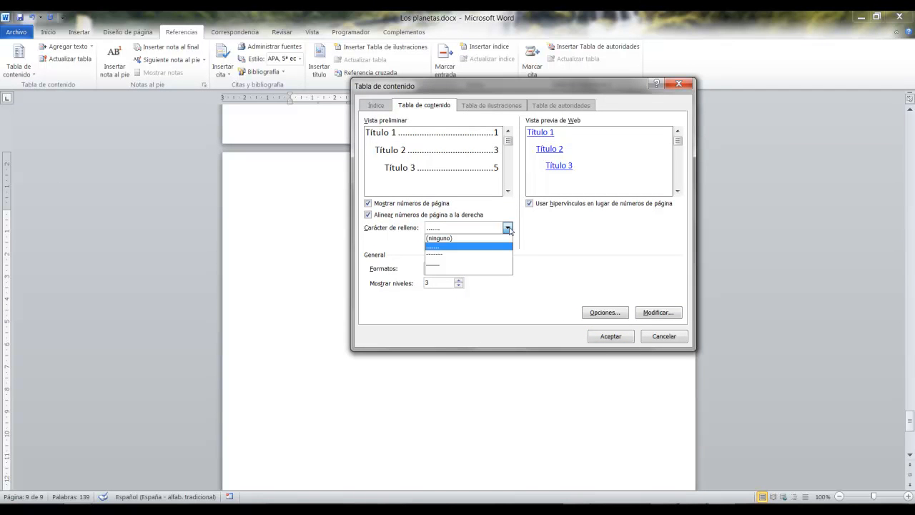
left_click(441, 267)
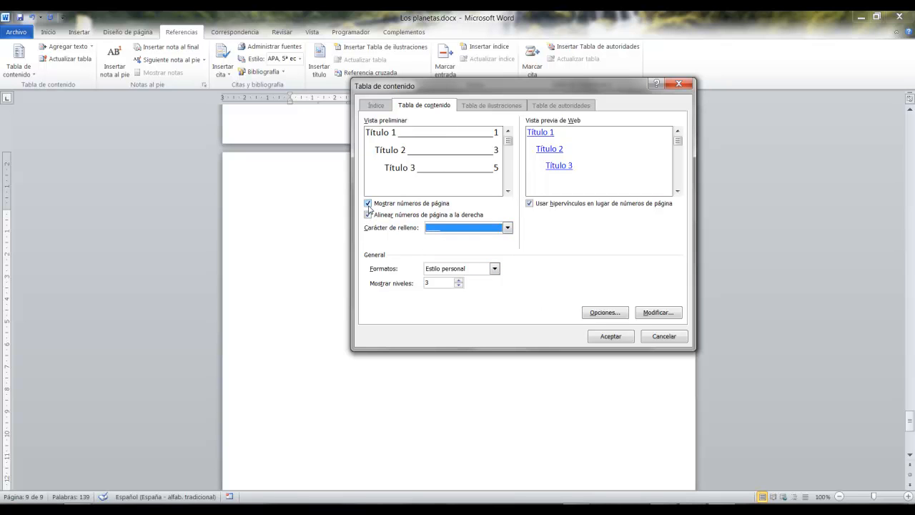
left_click(368, 203)
left_click(632, 342)
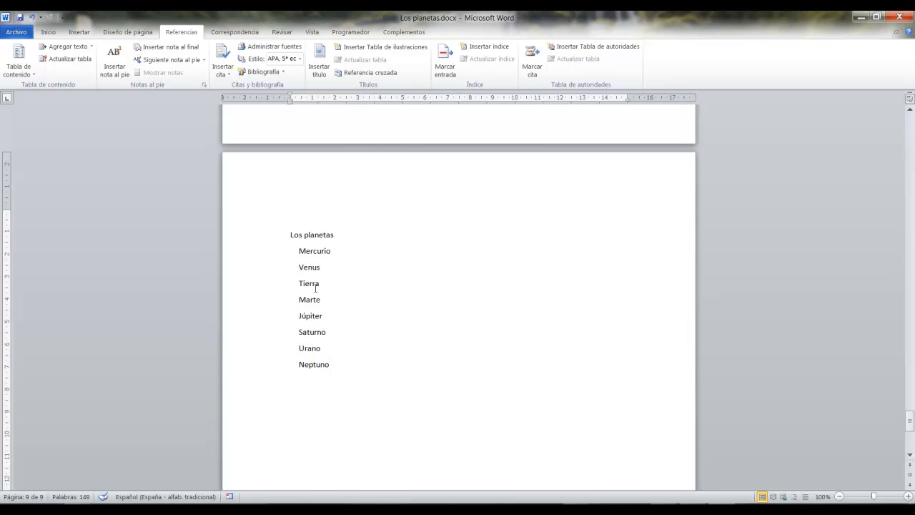
Follow the Saturno entry's link to its heading and return to the table of contents on the last page.
left_click(305, 332, "ctrl")
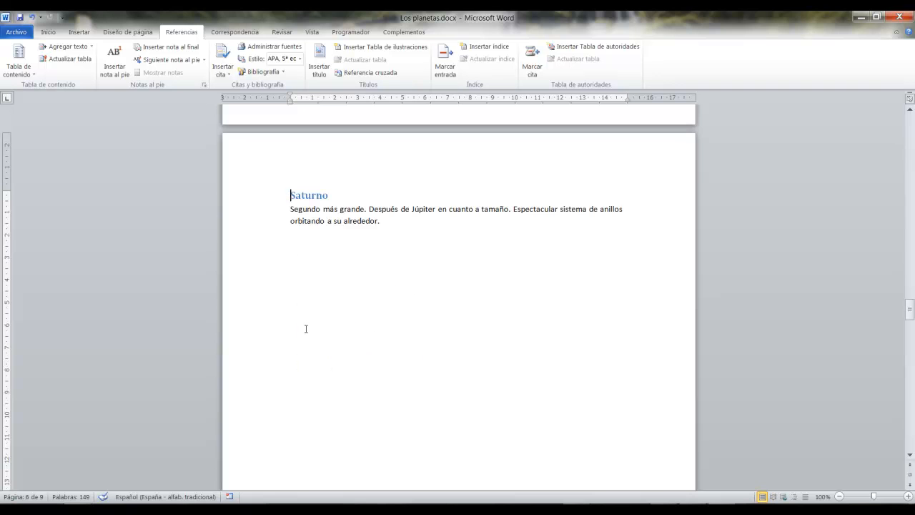
key("ctrl+End")
scroll(342, 214, "up", 4)
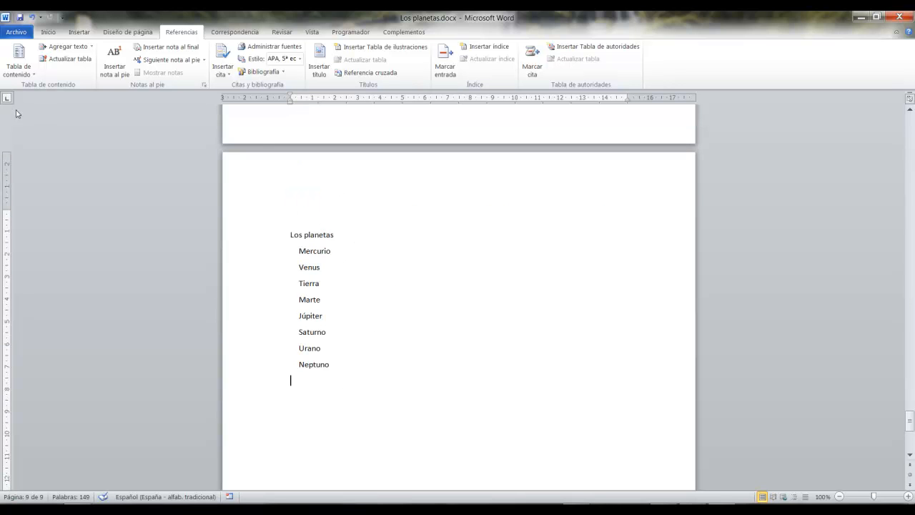
Replace the table of contents without page numbers with a custom one in the Moderno format.
left_click(20, 74)
left_click(53, 340)
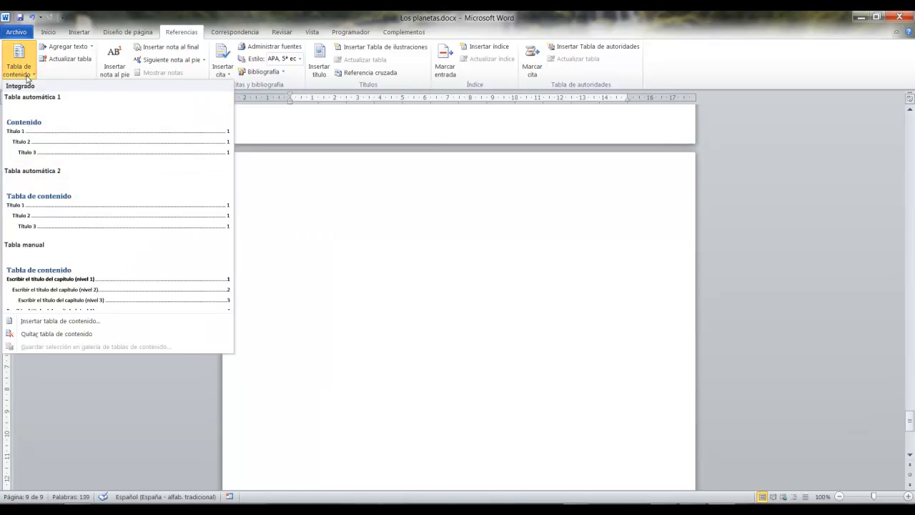
left_click(64, 320)
left_click(494, 270)
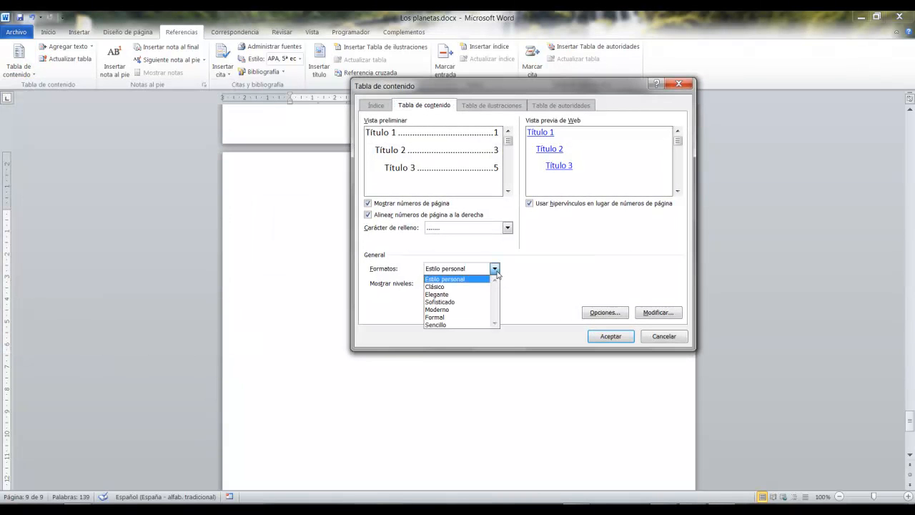
left_click(458, 309)
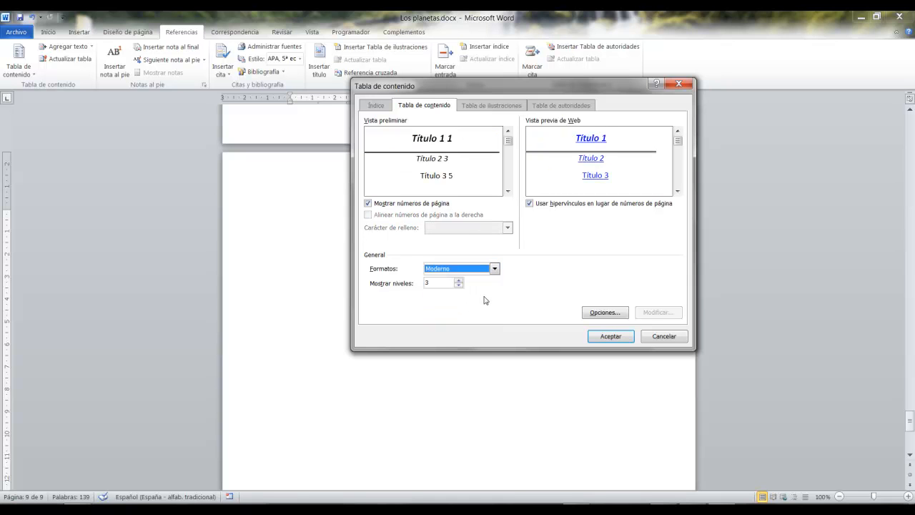
left_click(613, 336)
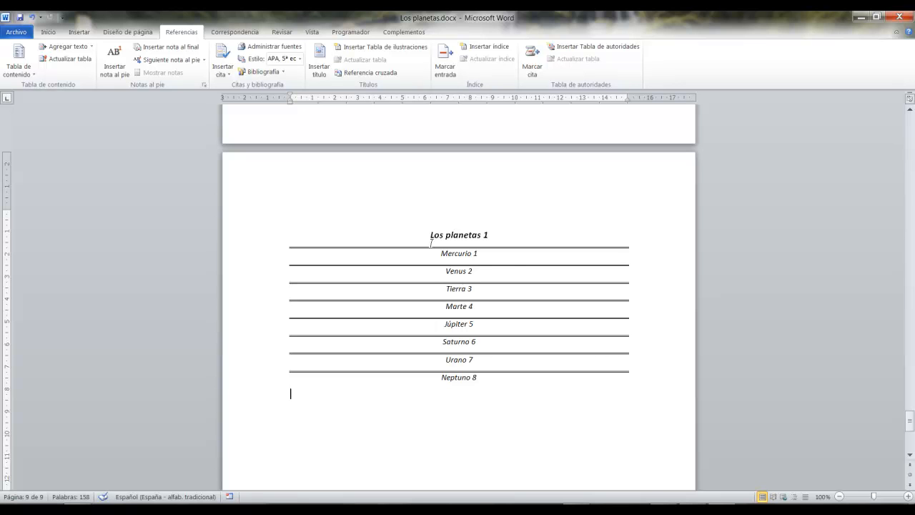
Follow the Marte entry's link to its heading and return to the table of contents on the last page.
left_click(456, 306, "ctrl")
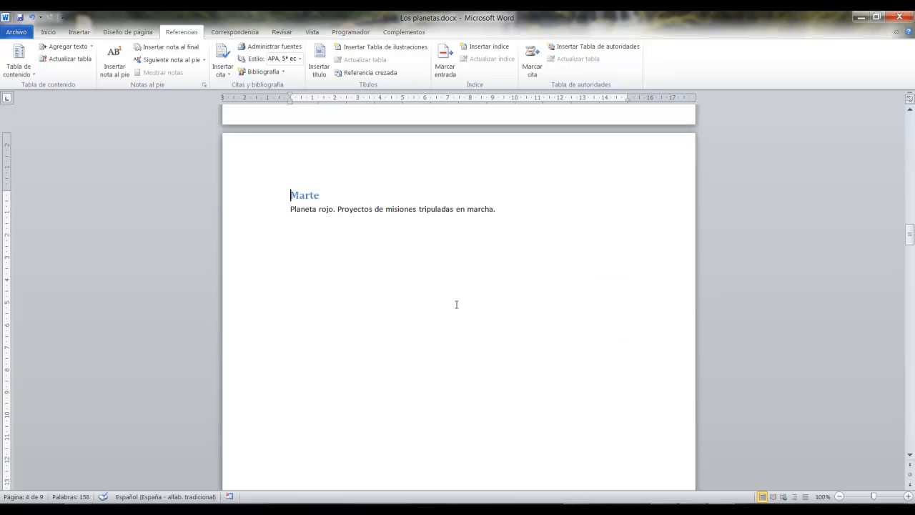
key("ctrl+End")
scroll(456, 305, "up", 6)
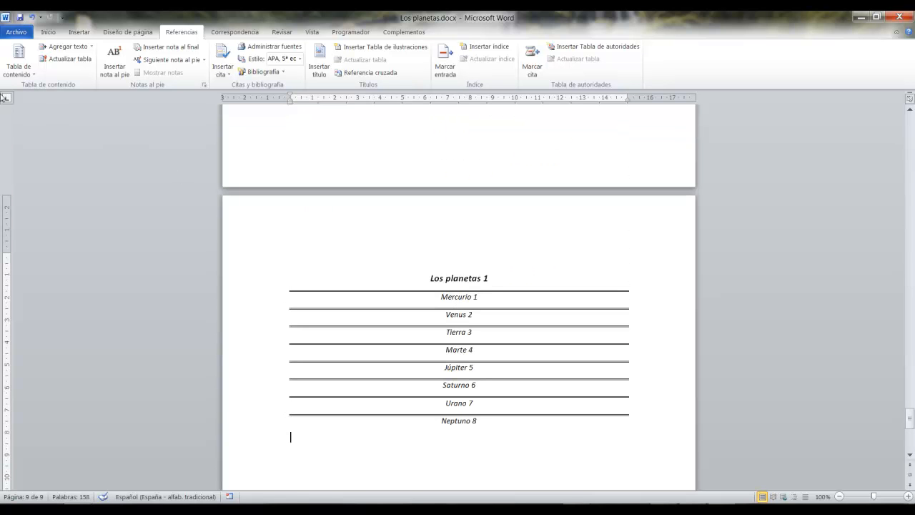
Remove the Moderno table of contents and return to the cursor on the blank last page.
left_click(10, 76)
left_click(52, 335)
scroll(455, 314, "up", 5)
scroll(624, 376, "down", 1)
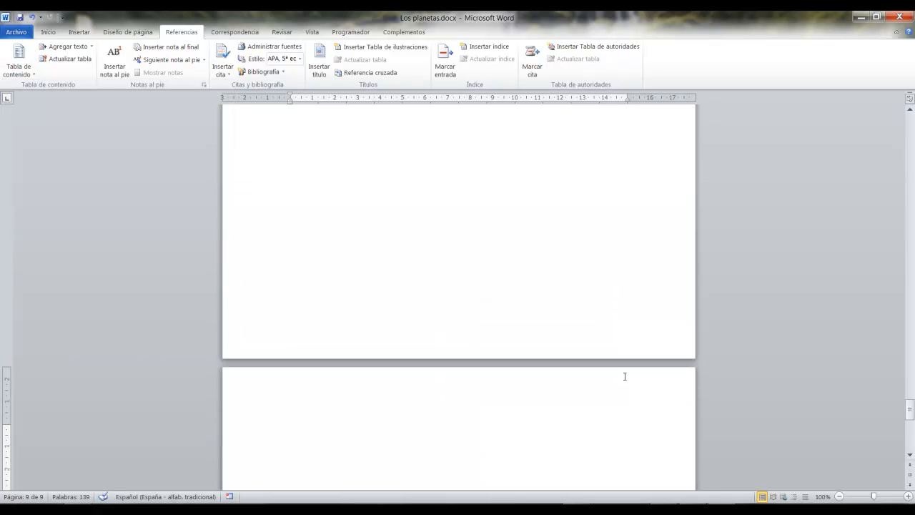
scroll(362, 343, "down", 3)
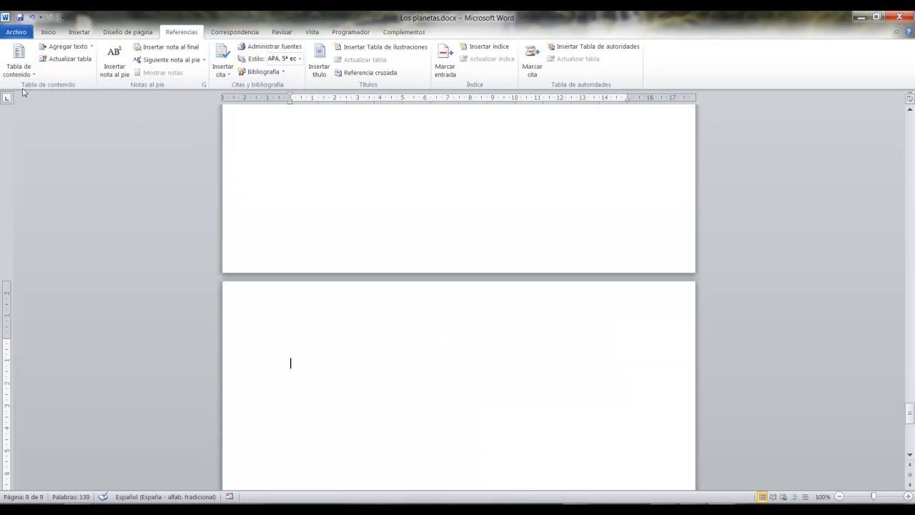
Try to insert a custom table of contents with the format set back to Estilo personal.
left_click(18, 71)
left_click(53, 321)
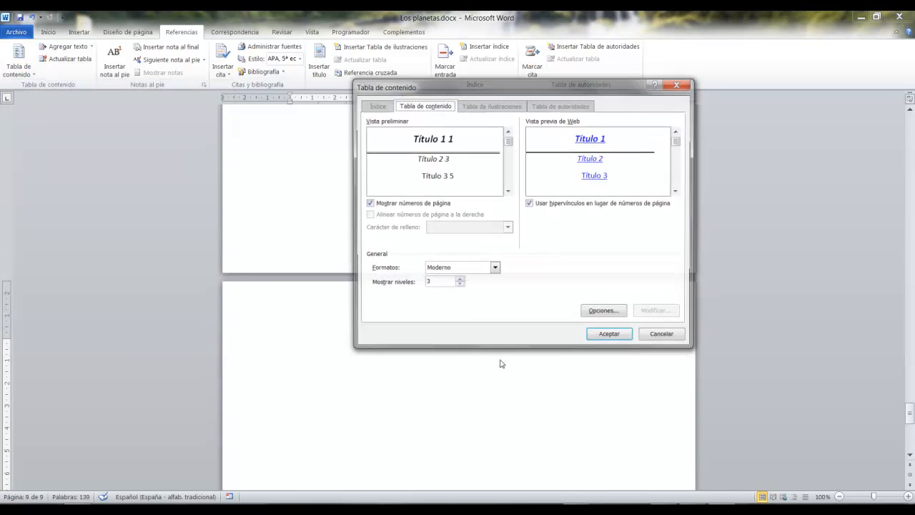
left_click(494, 268)
left_click(458, 279)
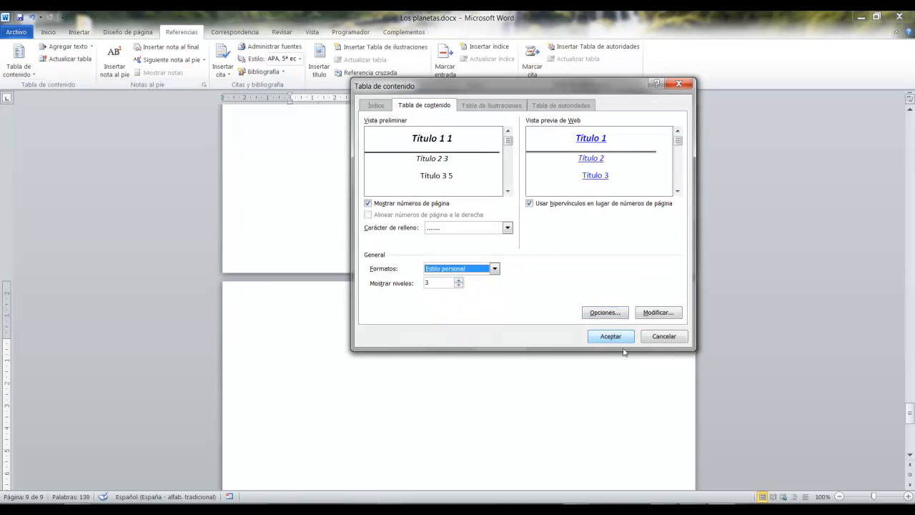
left_click(612, 336)
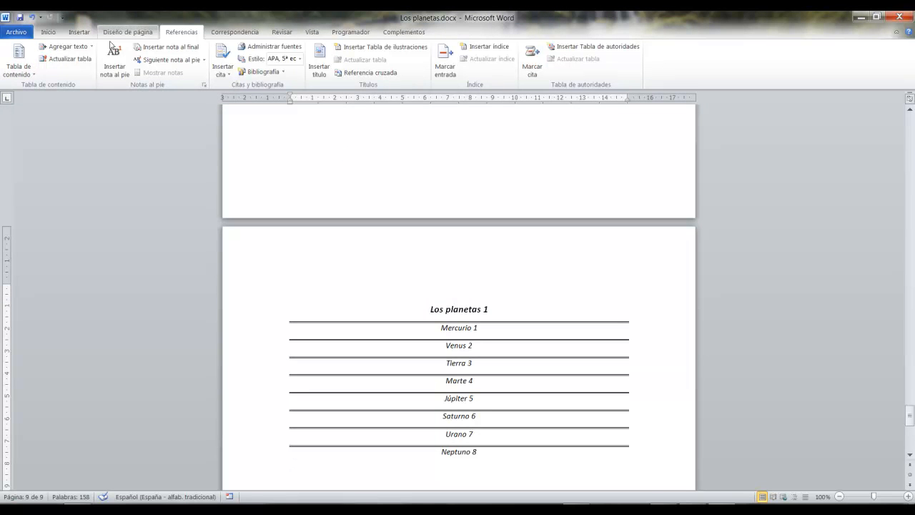
Replace the table of contents with an Estilo personal one: dotted leader, right-aligned page numbers and three levels.
left_click(35, 74)
left_click(52, 333)
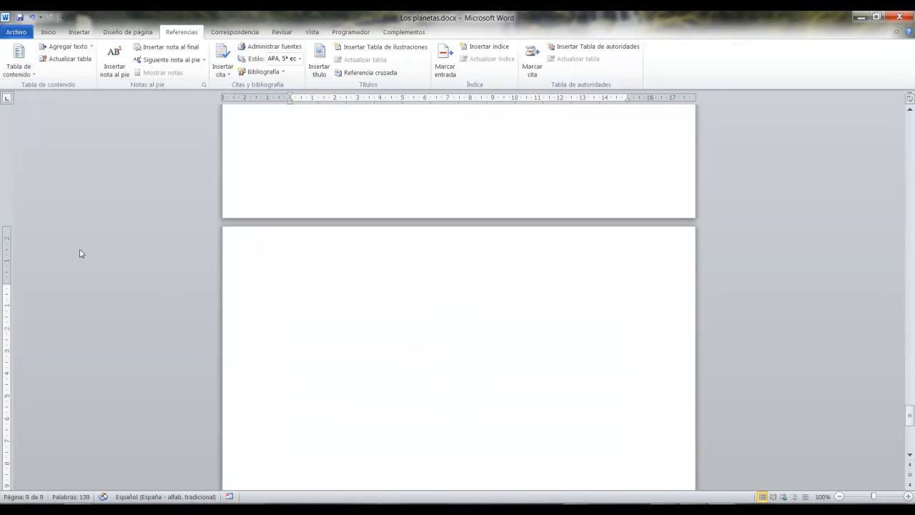
left_click(19, 75)
left_click(54, 327)
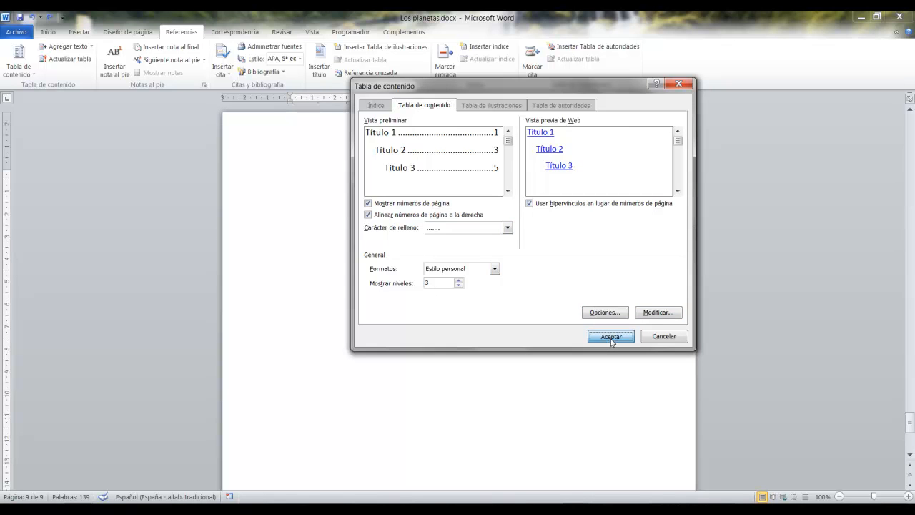
left_click(610, 335)
Review the new table of contents and the Neptuno section on the page before it.
scroll(596, 309, "up", 6)
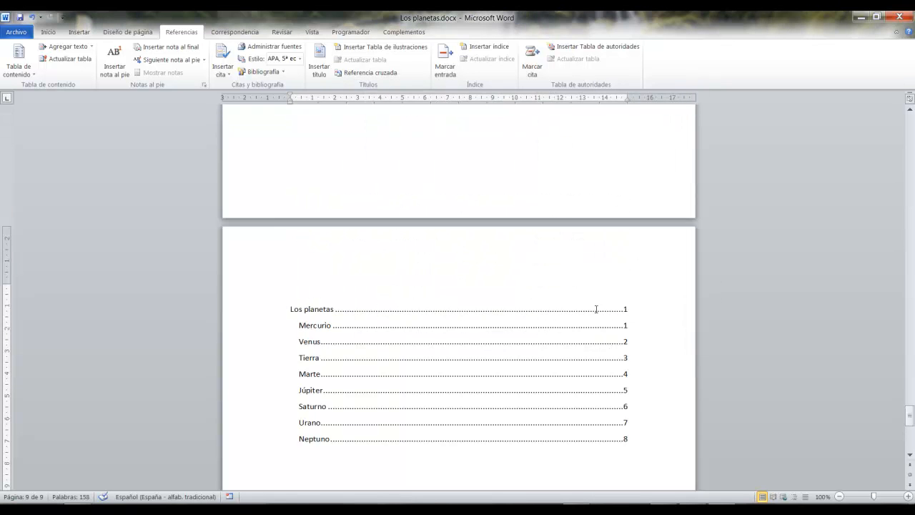
scroll(596, 309, "down", 6)
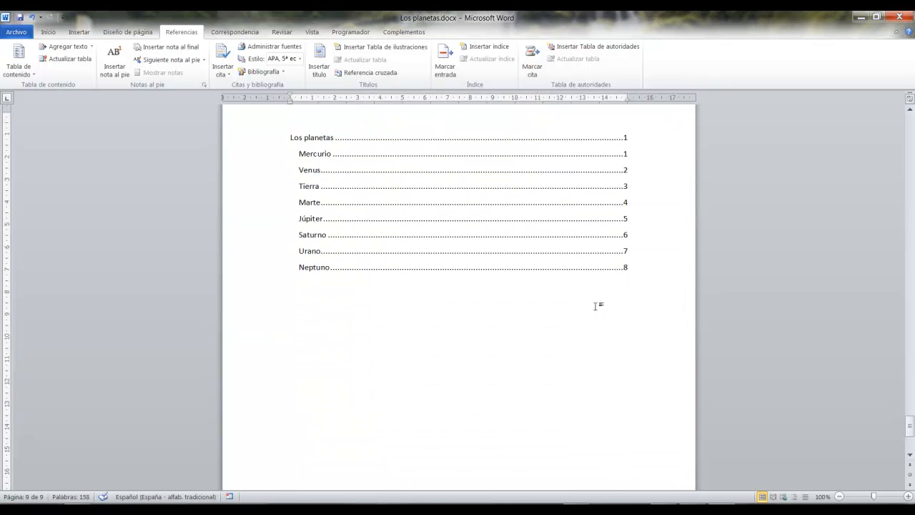
scroll(596, 305, "up", 1)
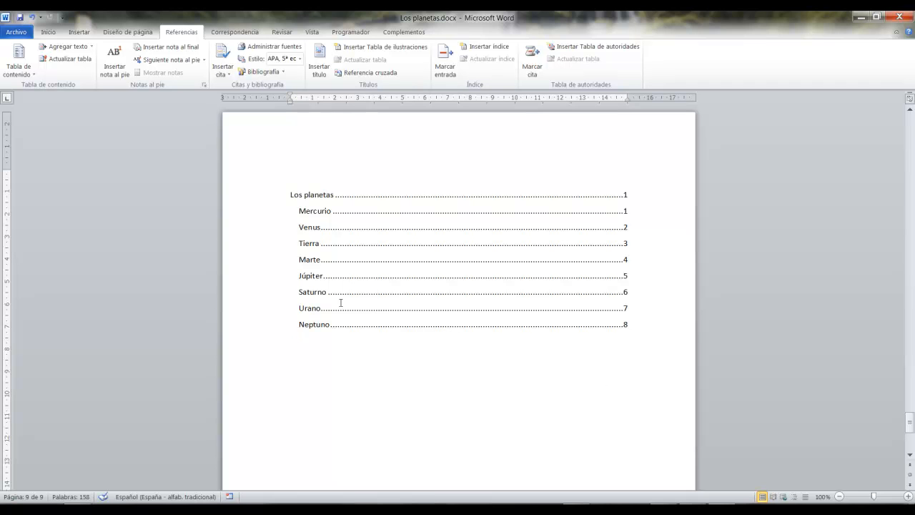
scroll(404, 310, "up", 2)
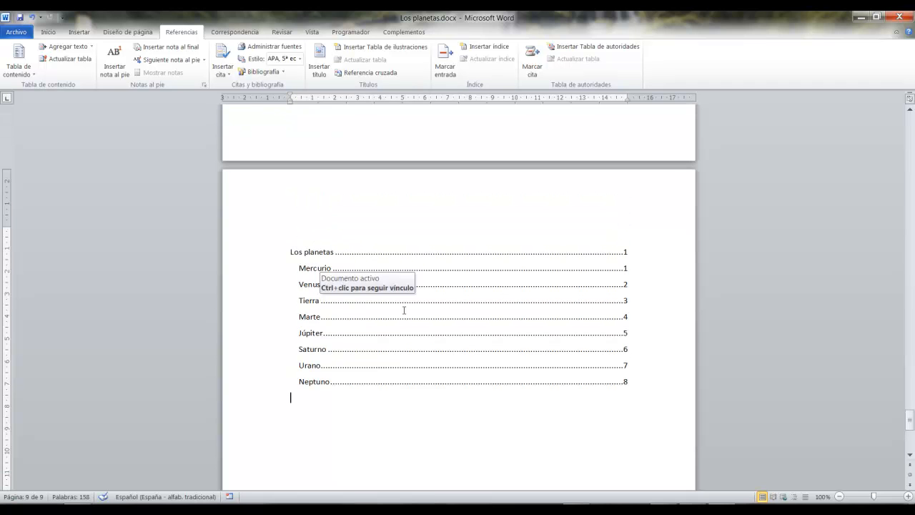
scroll(404, 310, "up", 3)
scroll(404, 310, "down", 4)
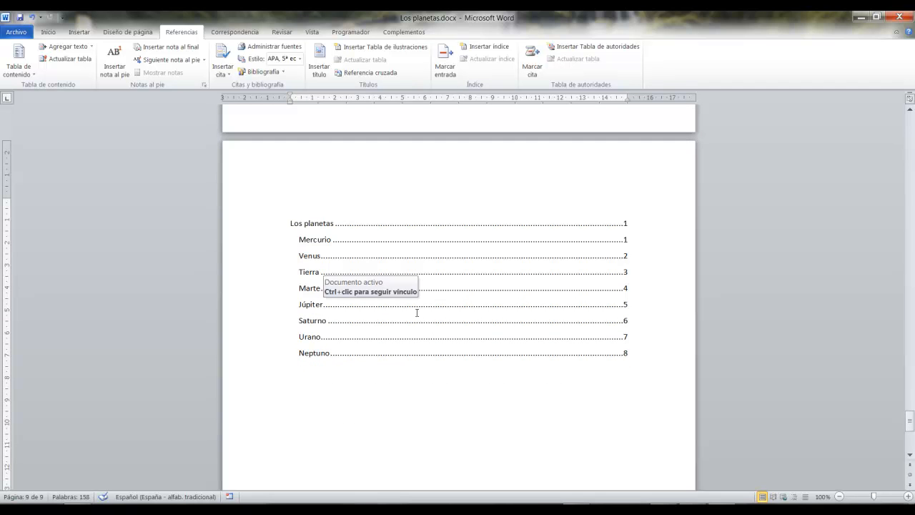
scroll(531, 342, "up", 20)
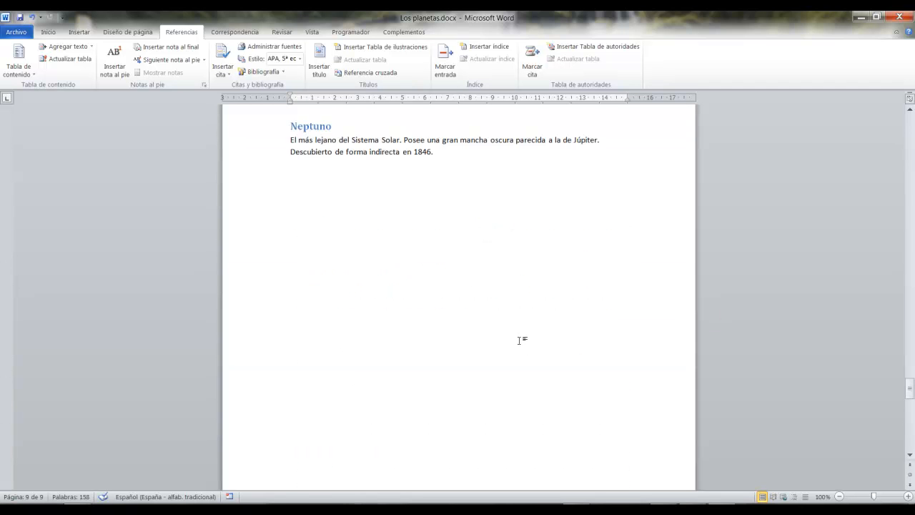
Highlight the Neptuno heading with its description, and the Marte entry in the table of contents, and clear the selection.
left_click_drag(472, 378, 252, 326)
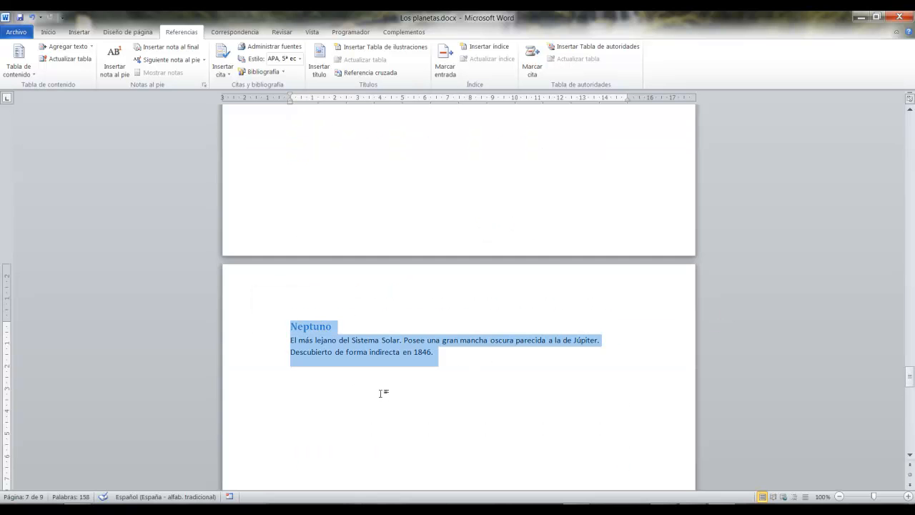
scroll(434, 433, "down", 20)
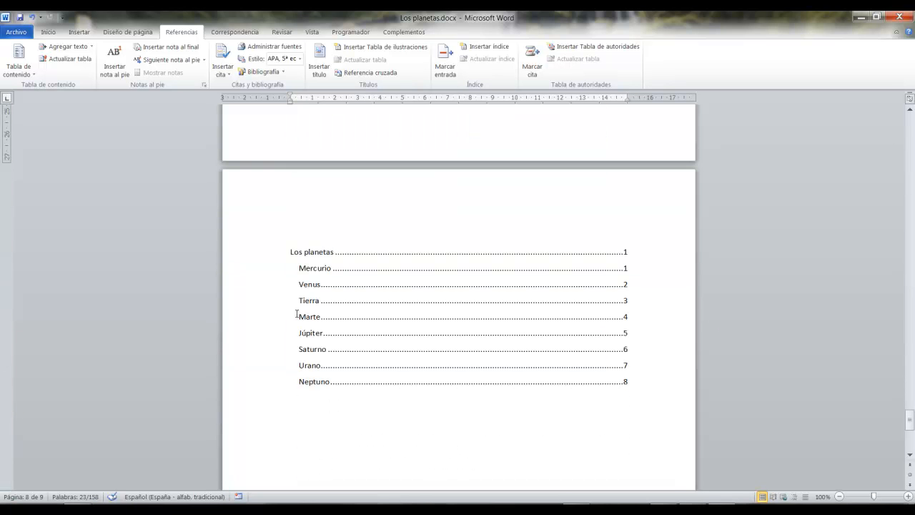
double_click(297, 315)
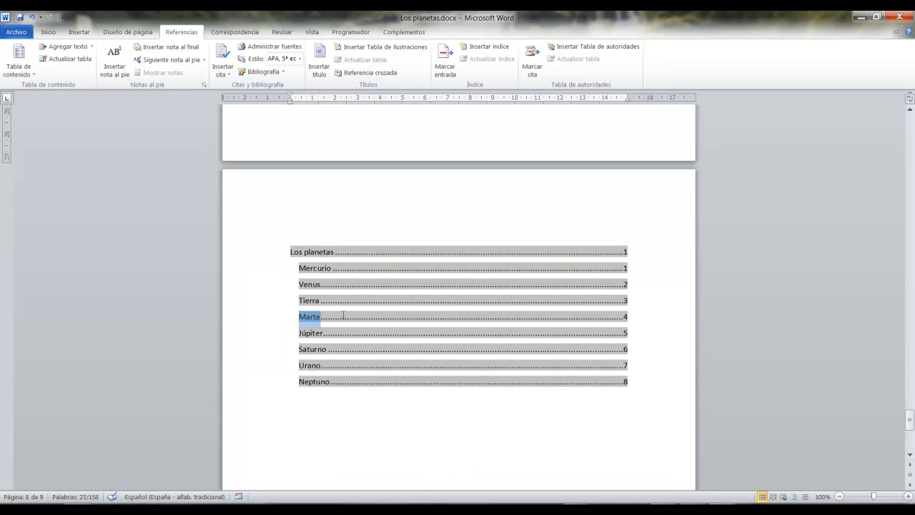
left_click(418, 430)
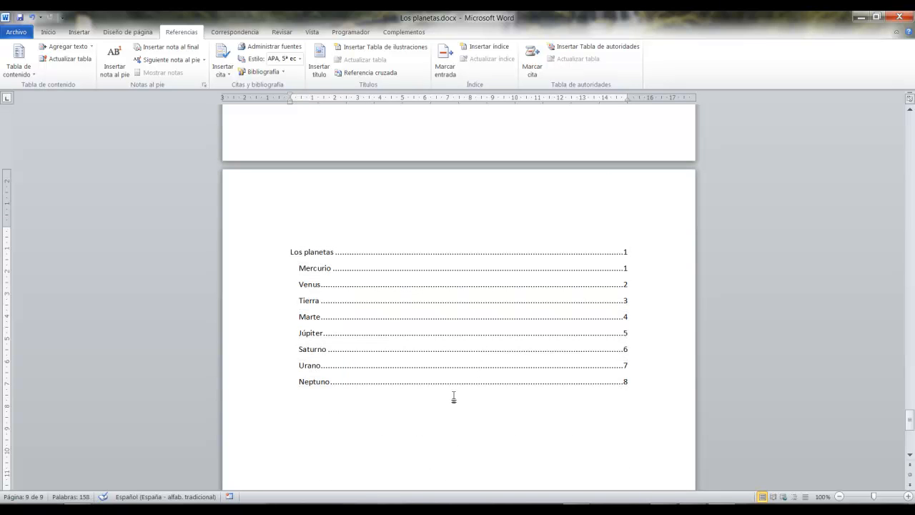
scroll(453, 394, "up", 10)
scroll(454, 396, "up", 5)
scroll(454, 398, "down", 8)
scroll(459, 400, "down", 3)
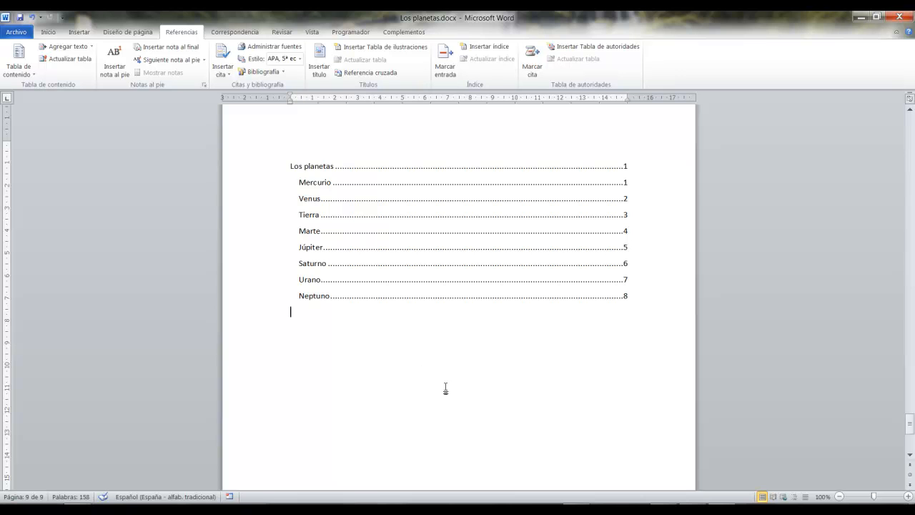
scroll(446, 388, "up", 3)
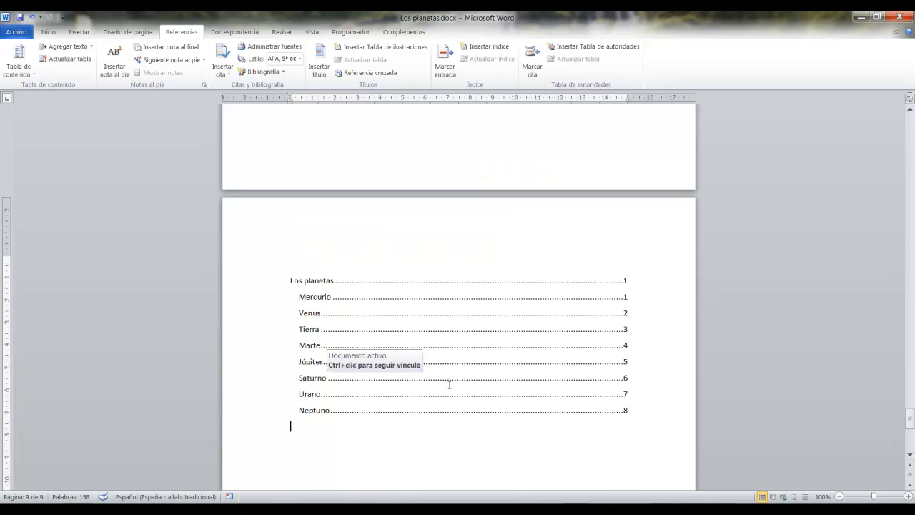